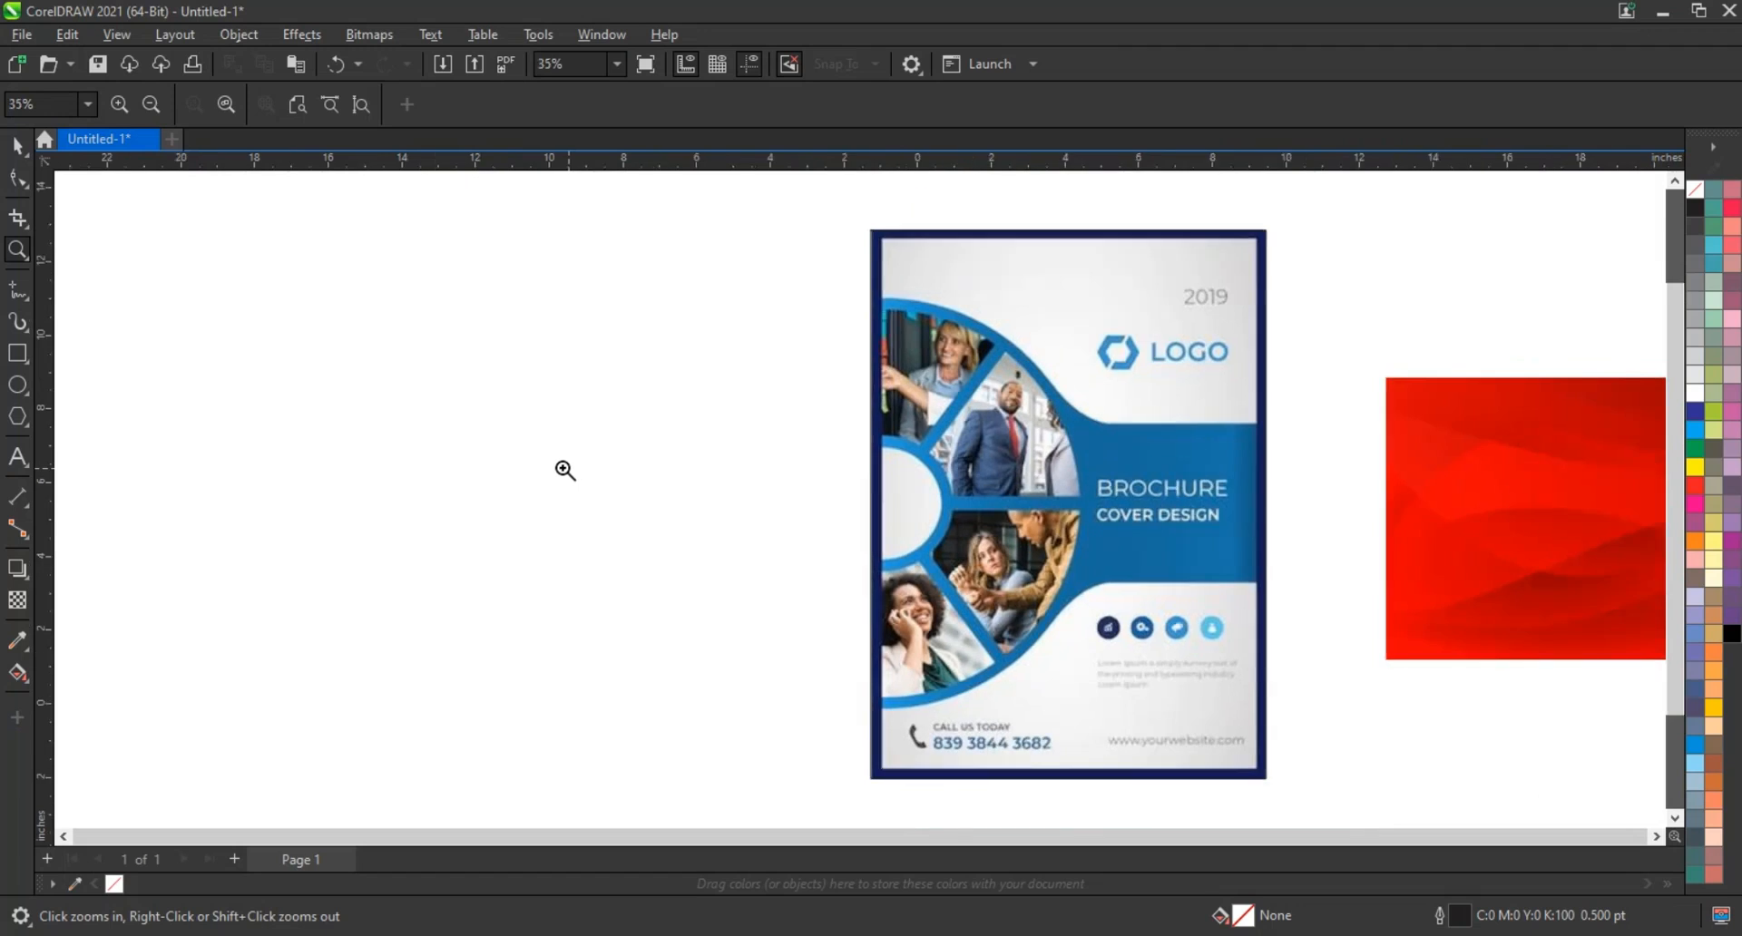
- Draw a portrait page rectangle beside the brochure reference and enlarge it to about 12.5 by 17.4 inches
{"action": "left_click_drag", "start_coordinate": [93, 187], "coordinate": [1307, 807]}
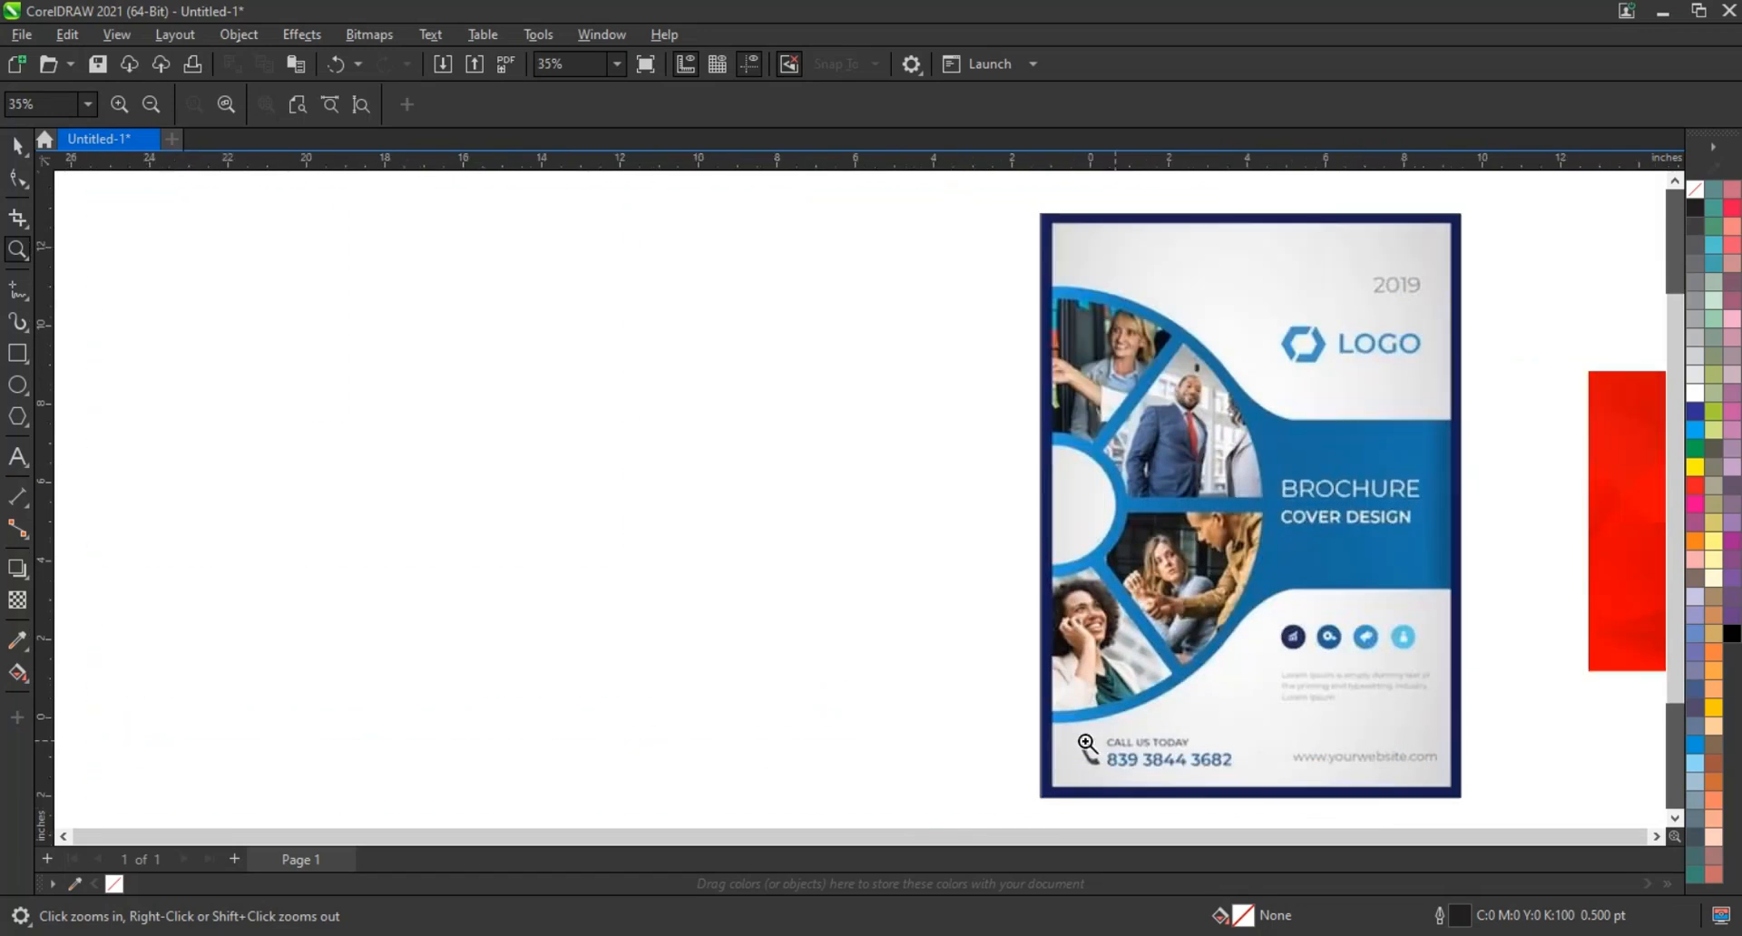
{"action": "left_click", "coordinate": [16, 354]}
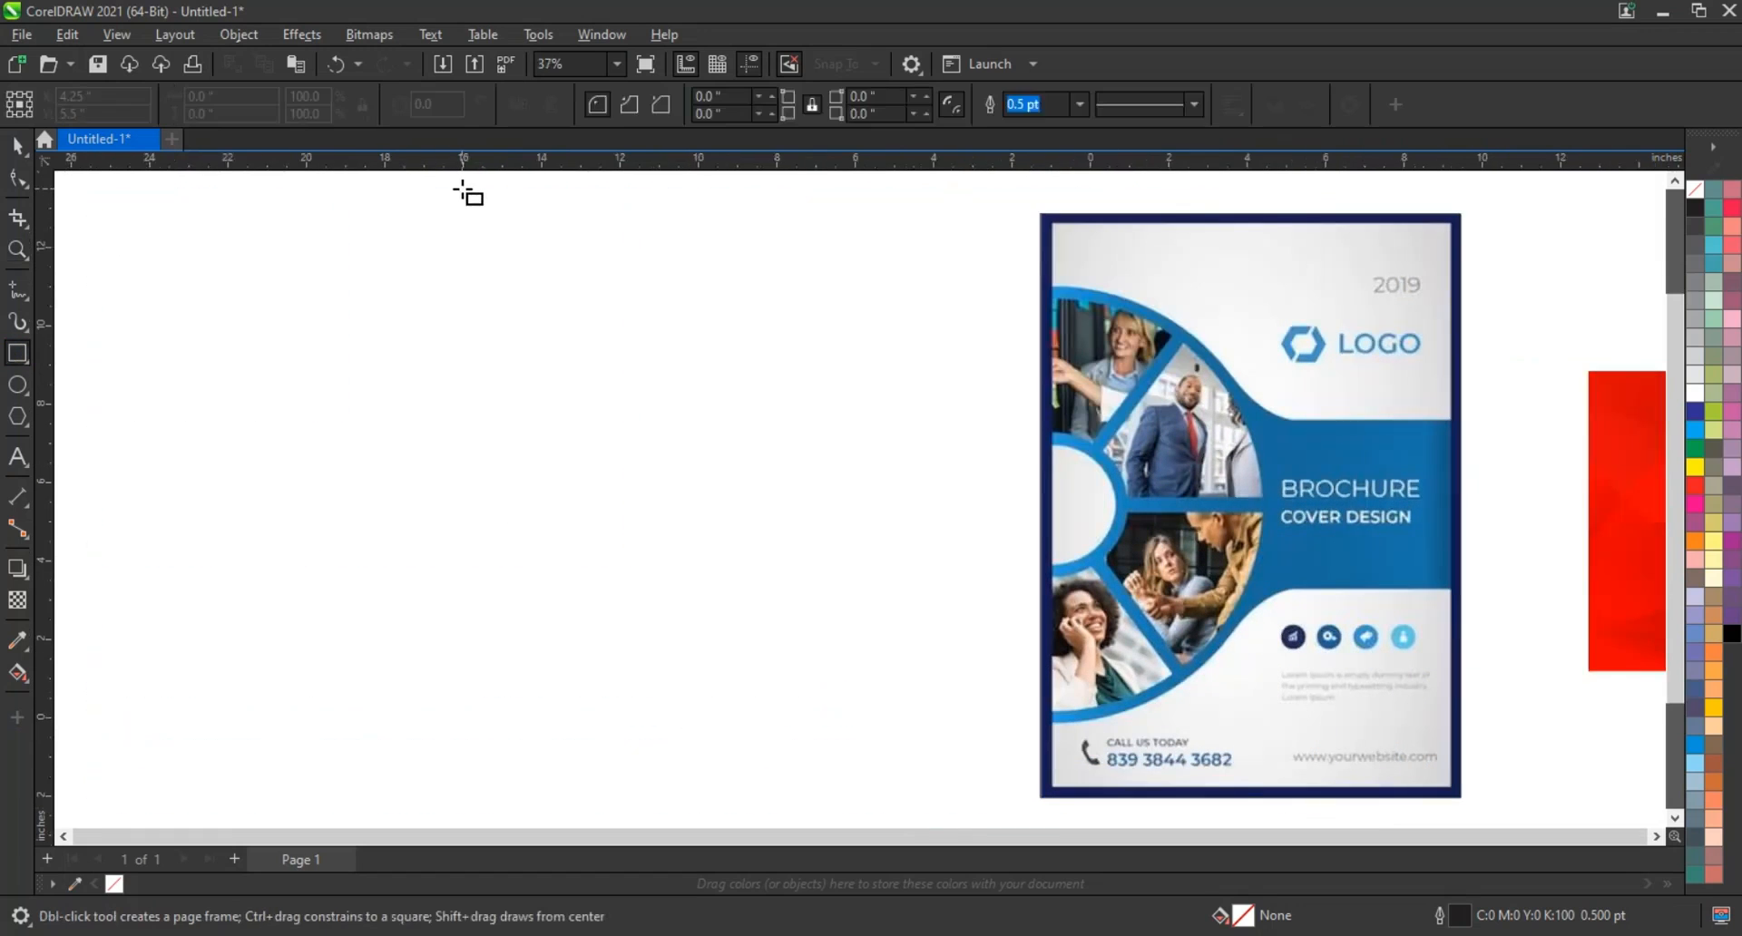
{"action": "left_click_drag", "start_coordinate": [462, 188], "coordinate": [922, 809]}
{"action": "scroll", "coordinate": [613, 526], "scroll_direction": "down", "scroll_amount": 1}
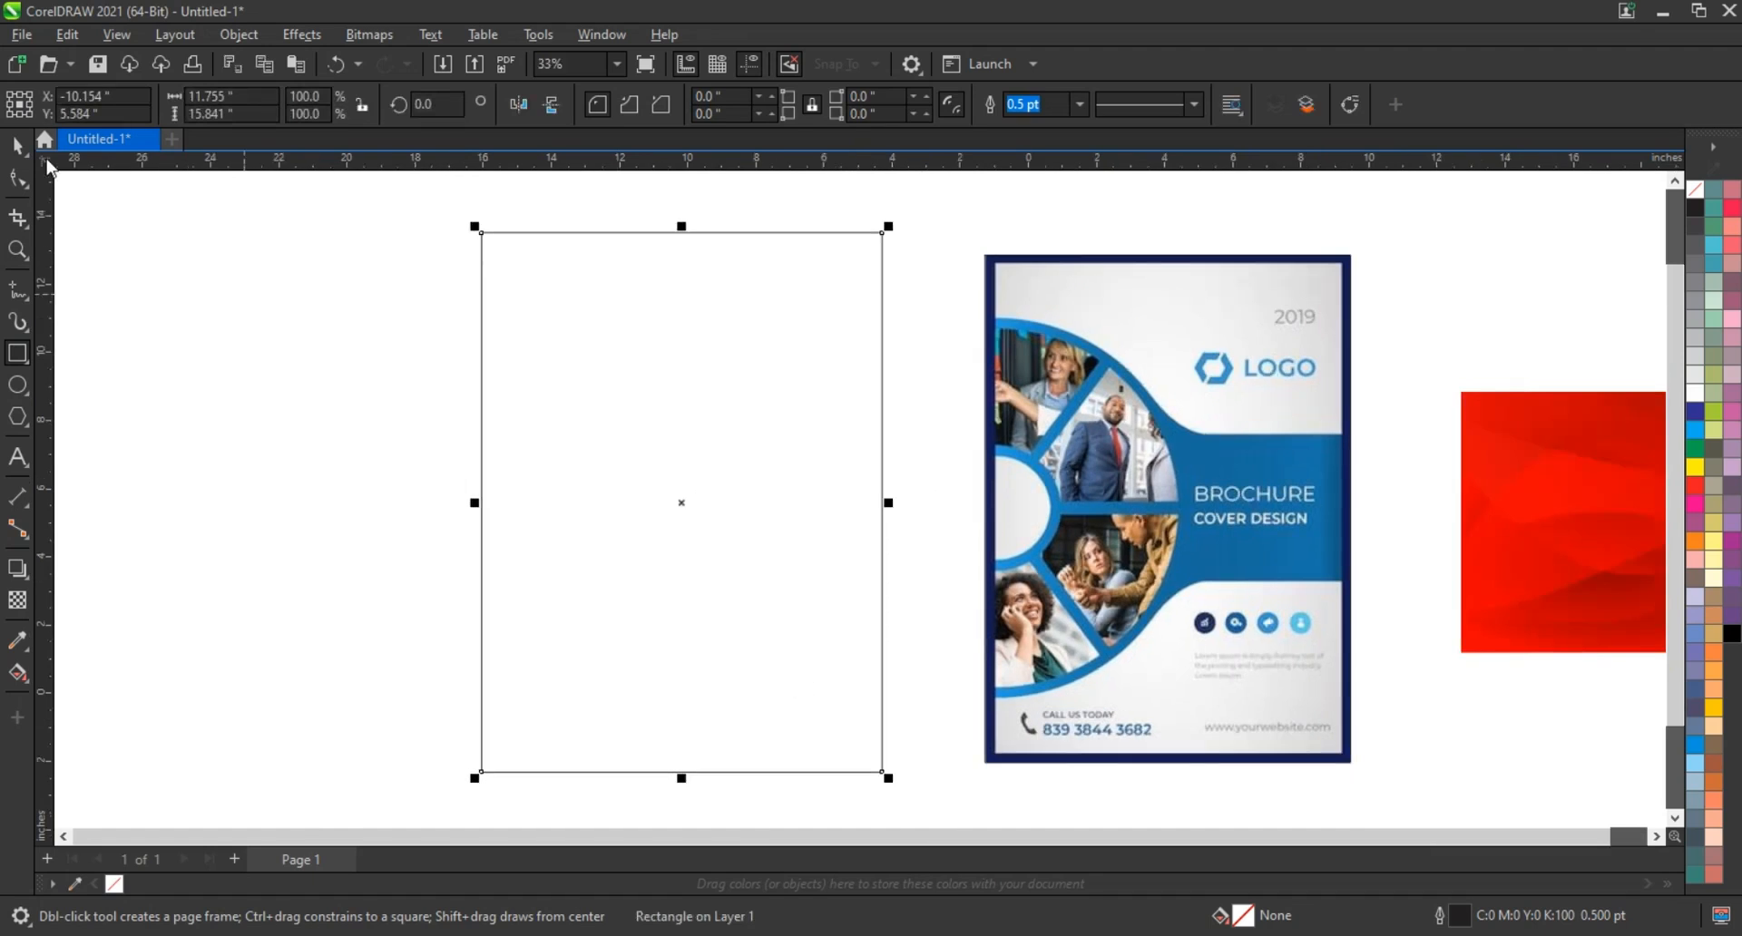
{"action": "left_click", "coordinate": [19, 148]}
{"action": "left_click_drag", "start_coordinate": [682, 226], "coordinate": [687, 226]}
{"action": "left_click_drag", "start_coordinate": [889, 226], "coordinate": [907, 195]}
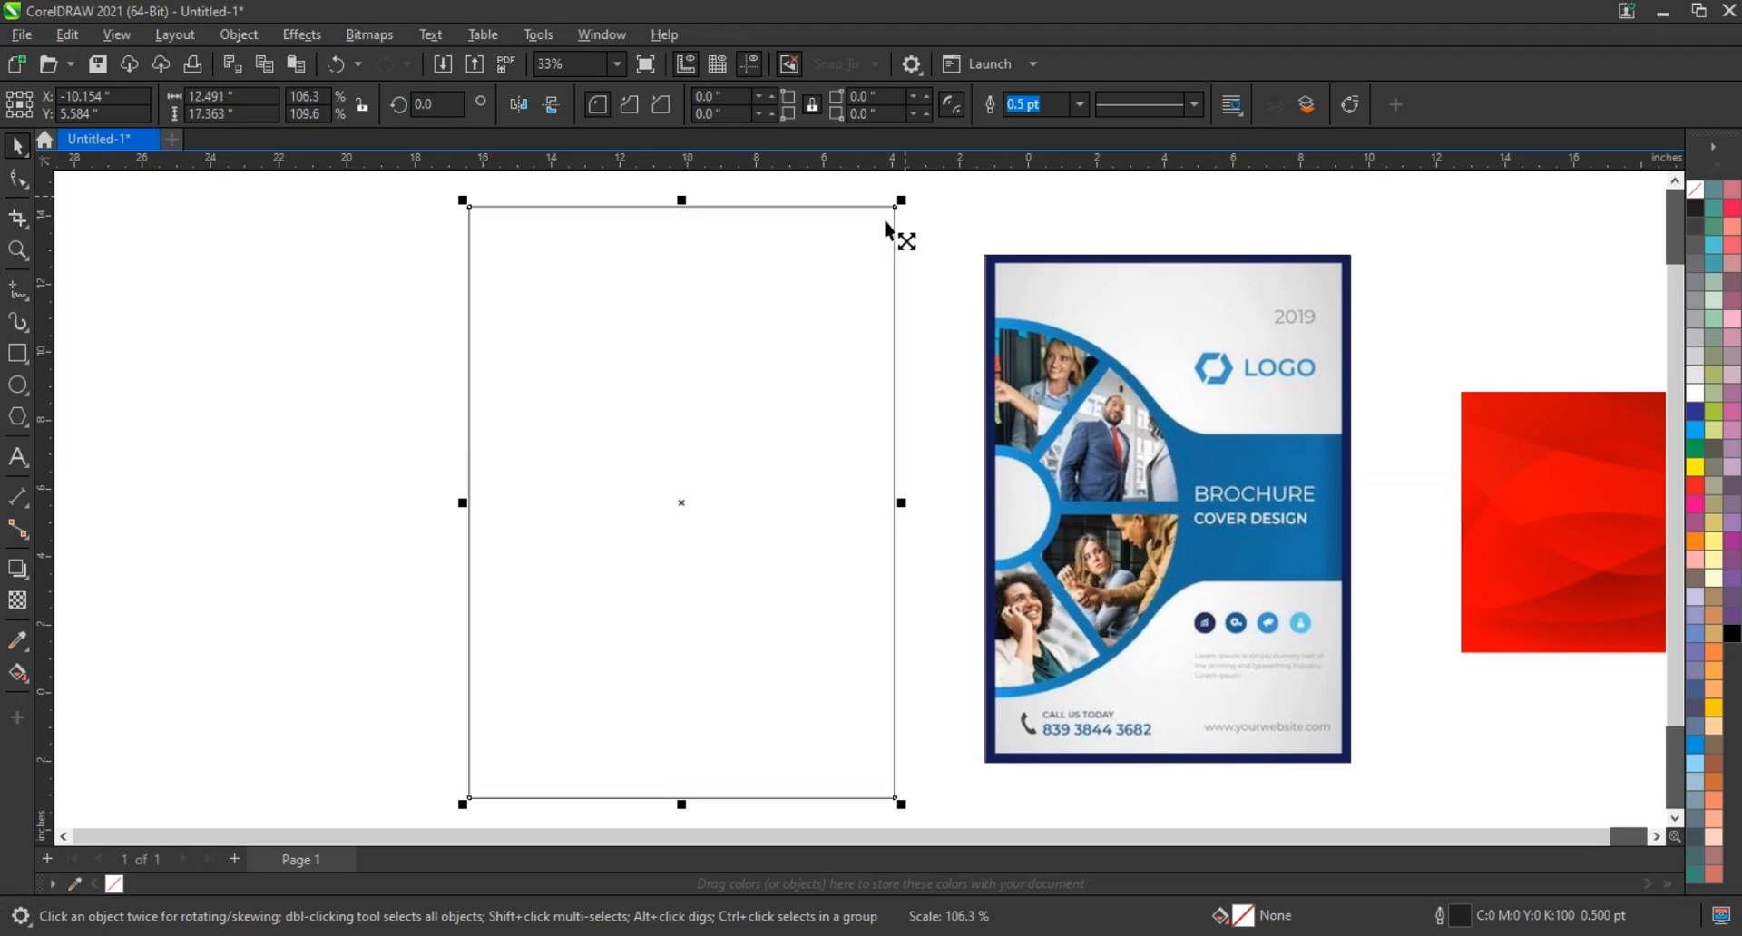
{"action": "left_click", "coordinate": [334, 462]}
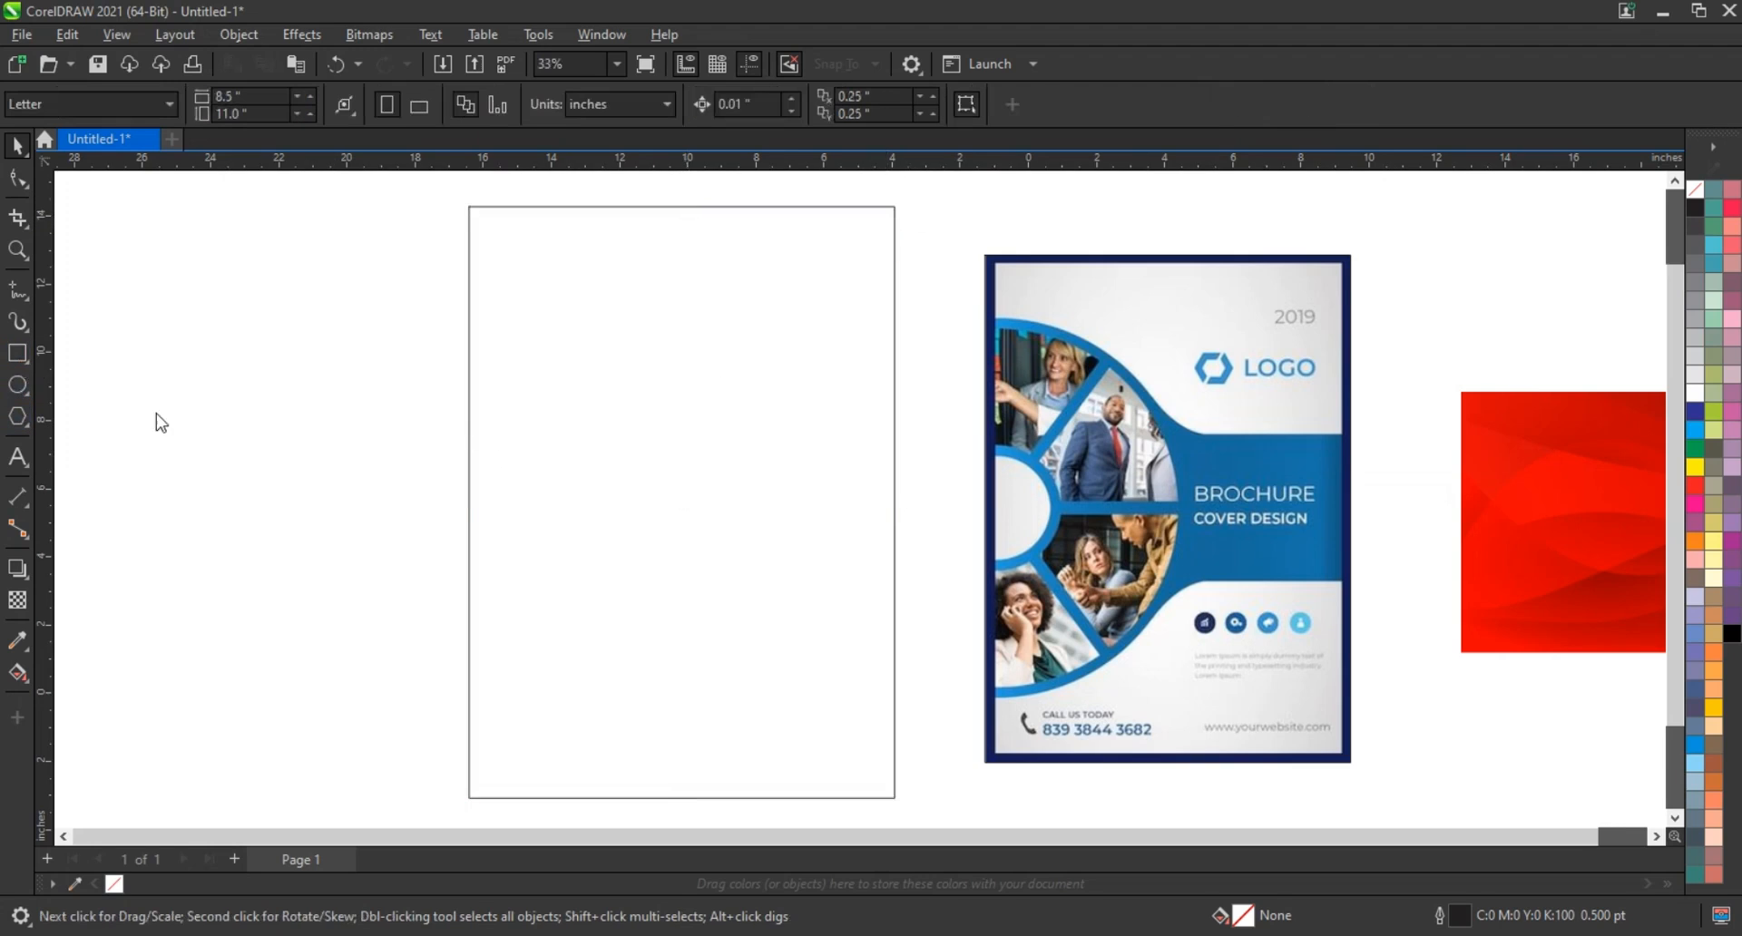
- Draw a horizontal band rectangle about 15.5 by 5.2 inches across the page rectangle and align their centres vertically
{"action": "key", "text": "F6"}
{"action": "left_click_drag", "start_coordinate": [401, 391], "coordinate": [929, 570]}
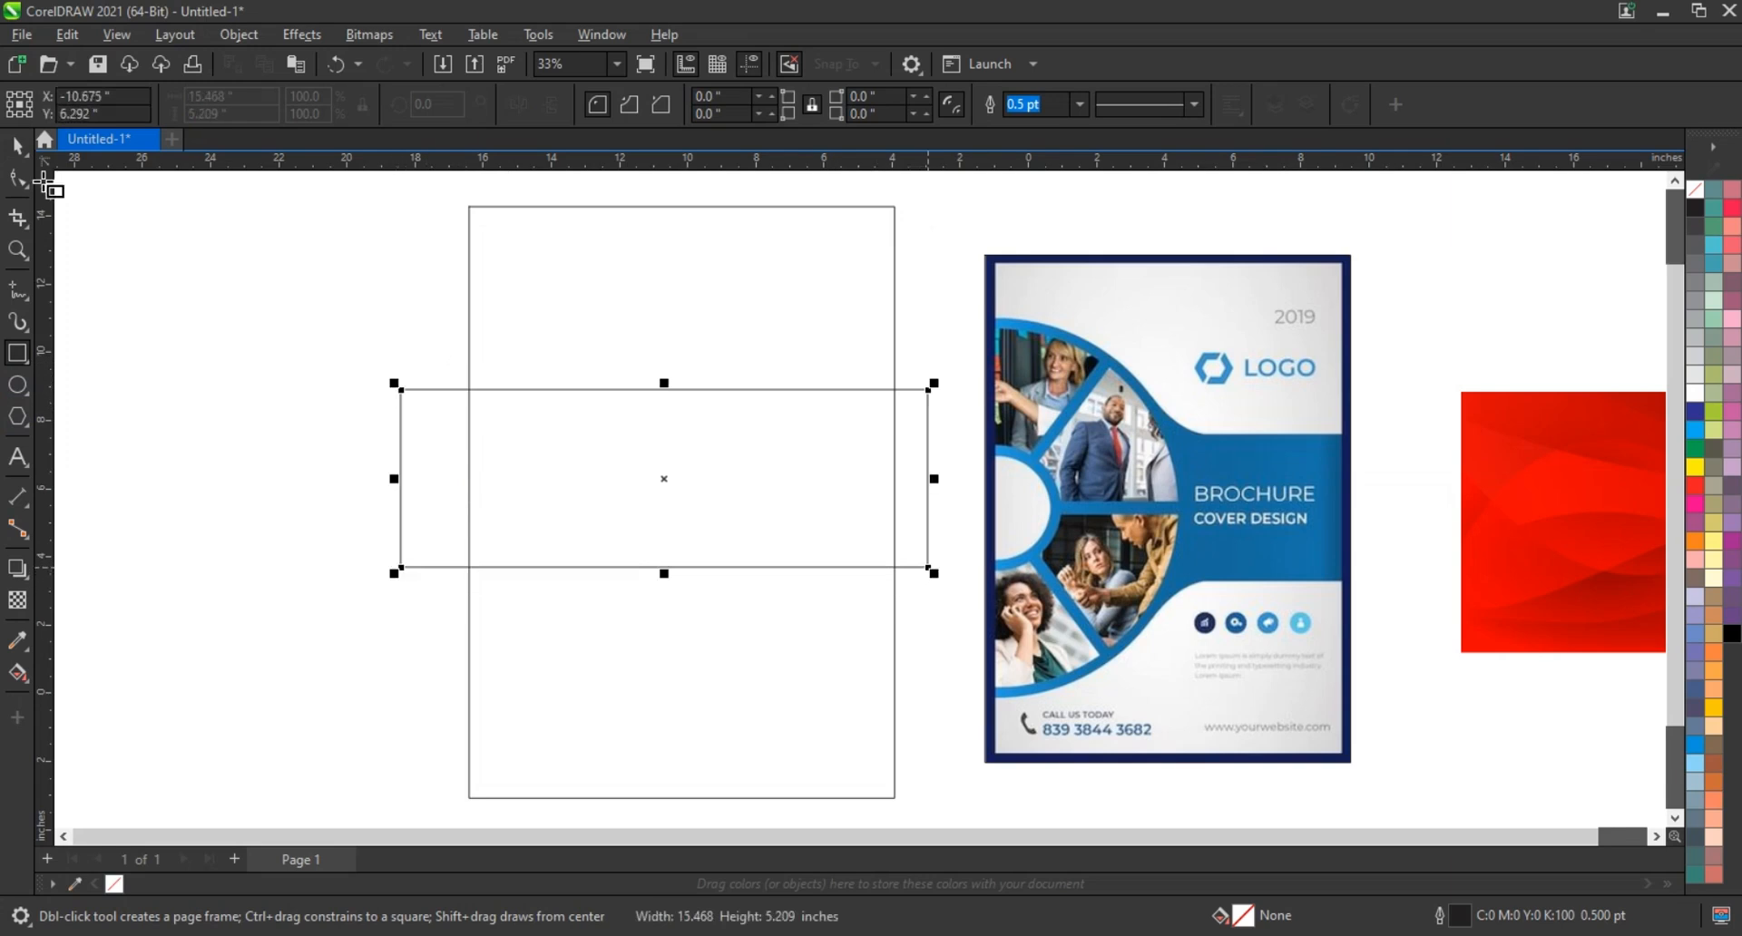
{"action": "key", "text": "space"}
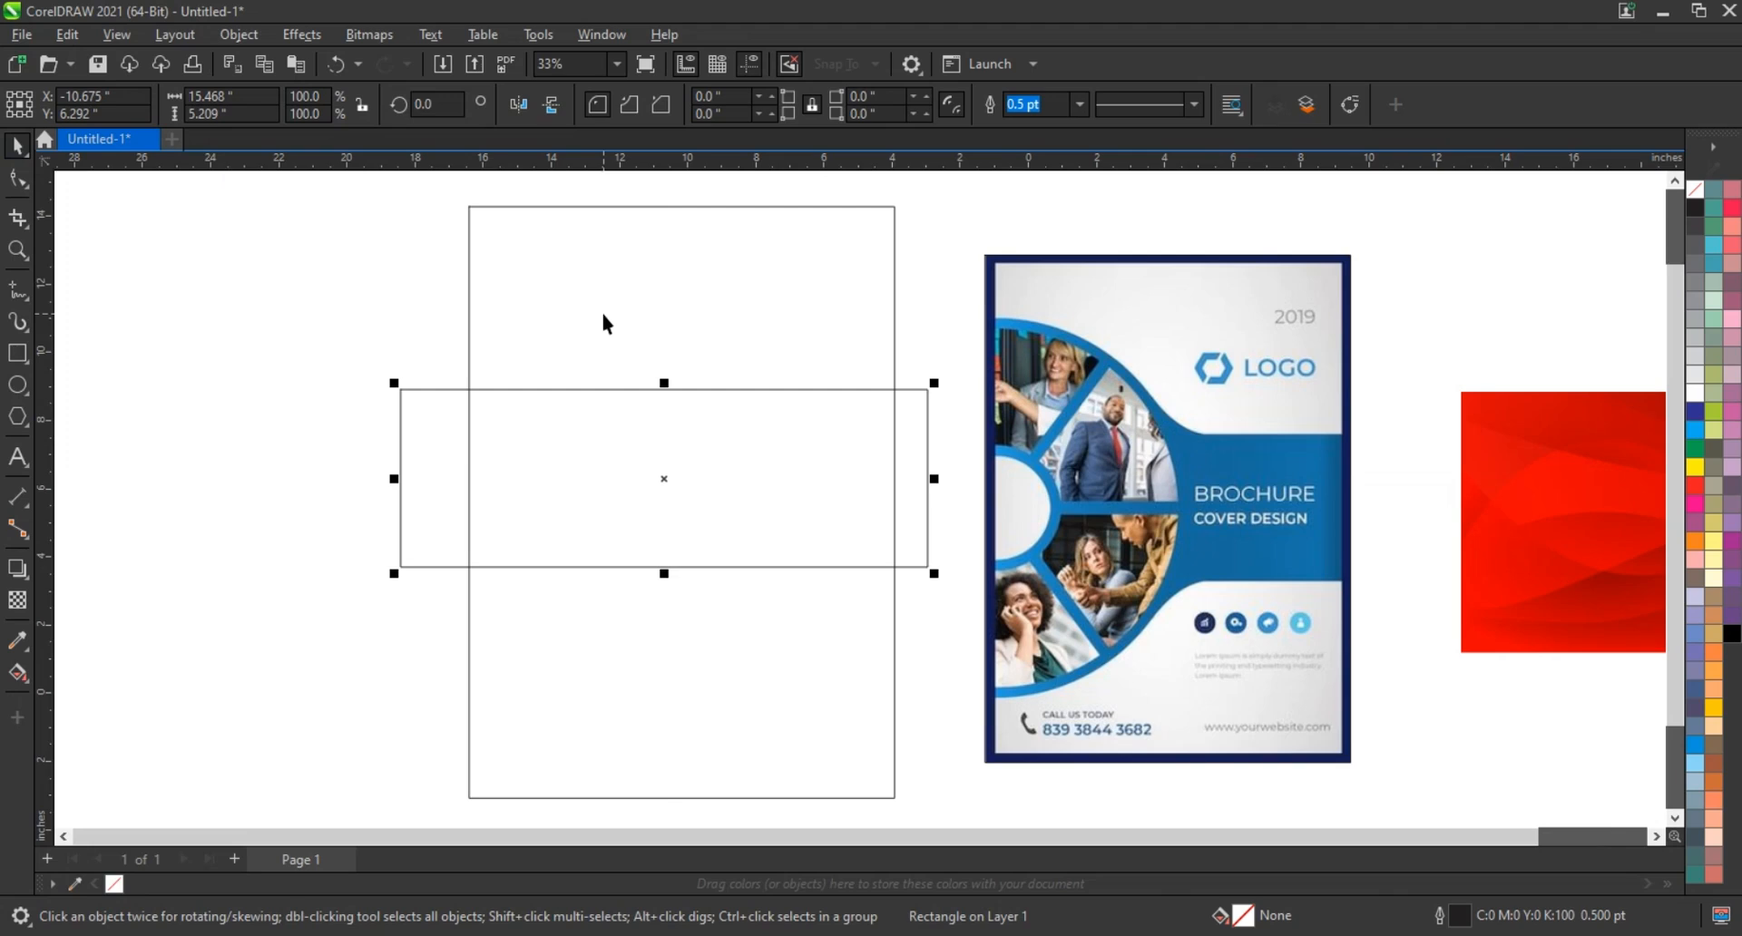
{"action": "key", "text": "ctrl+a"}
{"action": "key", "text": "e"}
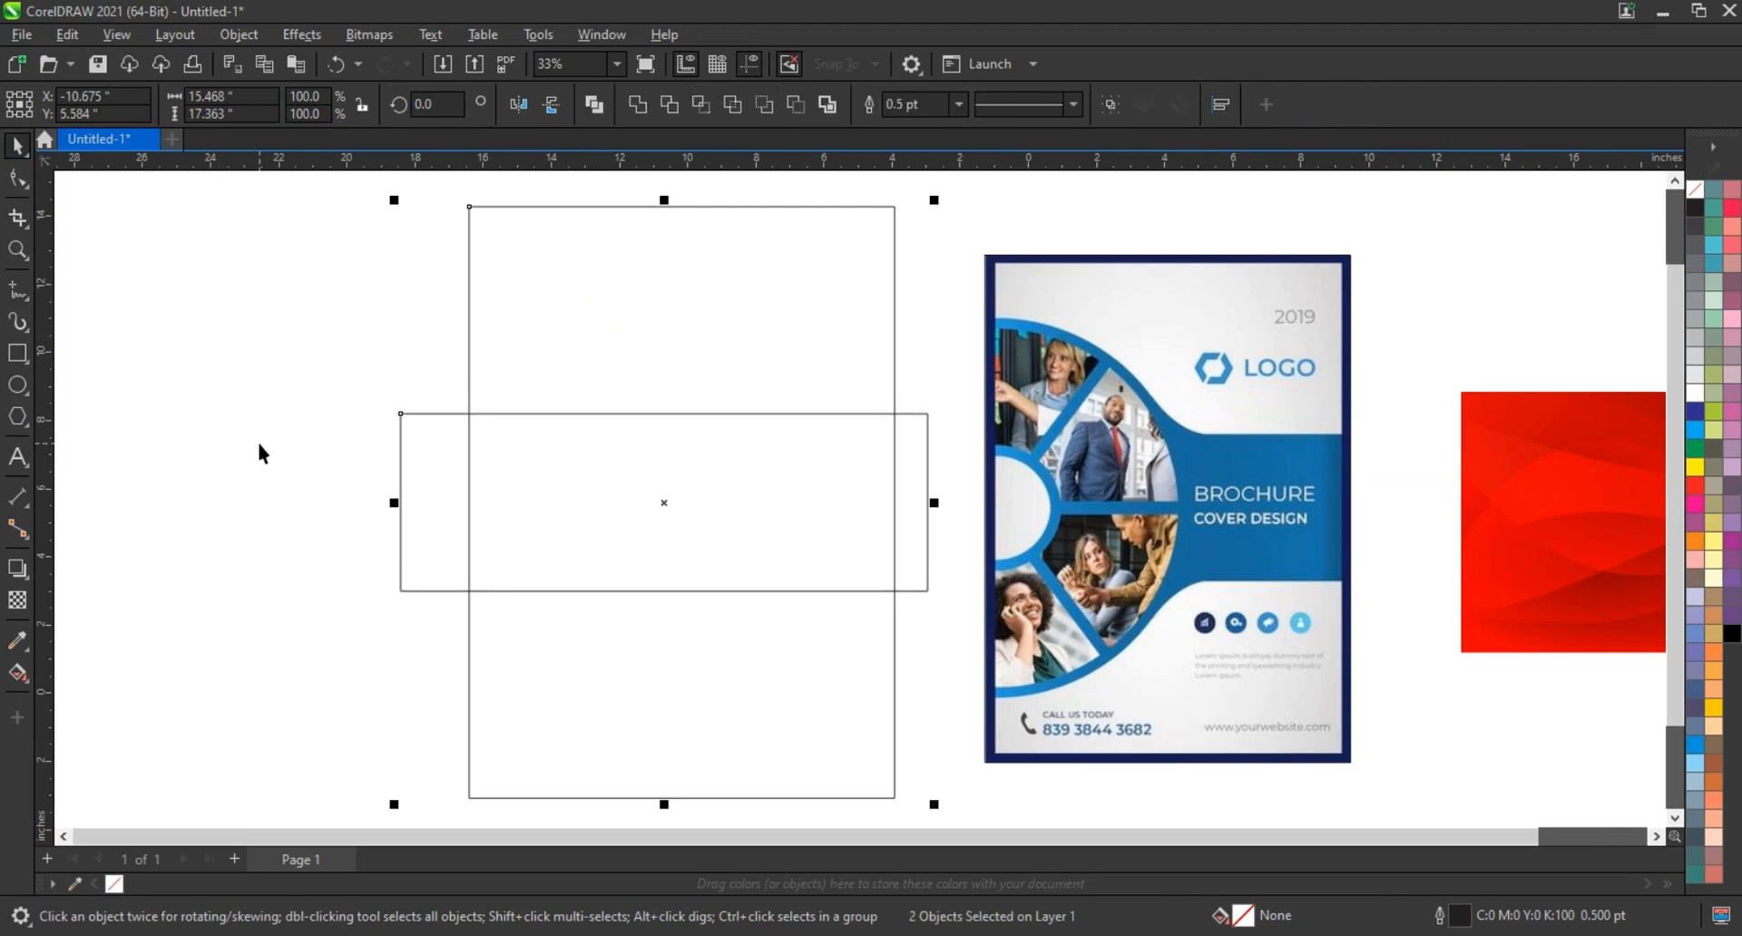
{"action": "left_click", "coordinate": [258, 439]}
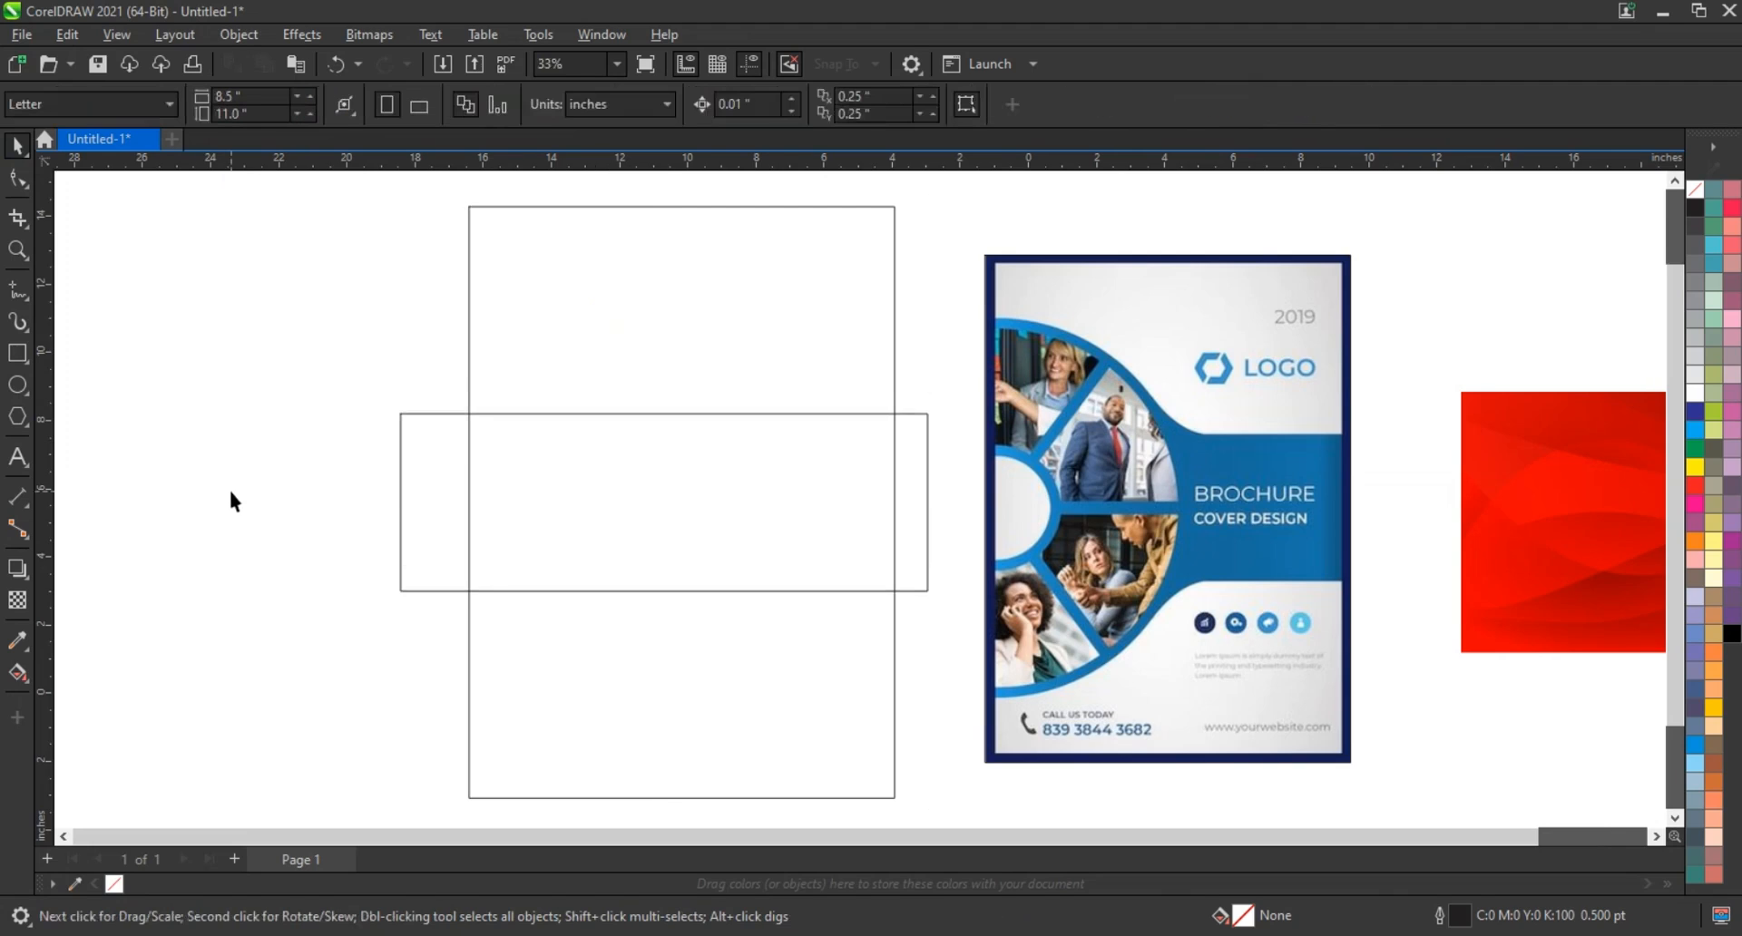
- Draw a circle about 11.9 inches across over the page's left edge and align its centre vertically with the band
{"action": "left_click", "coordinate": [17, 385]}
{"action": "left_click_drag", "start_coordinate": [185, 349], "coordinate": [272, 695]}
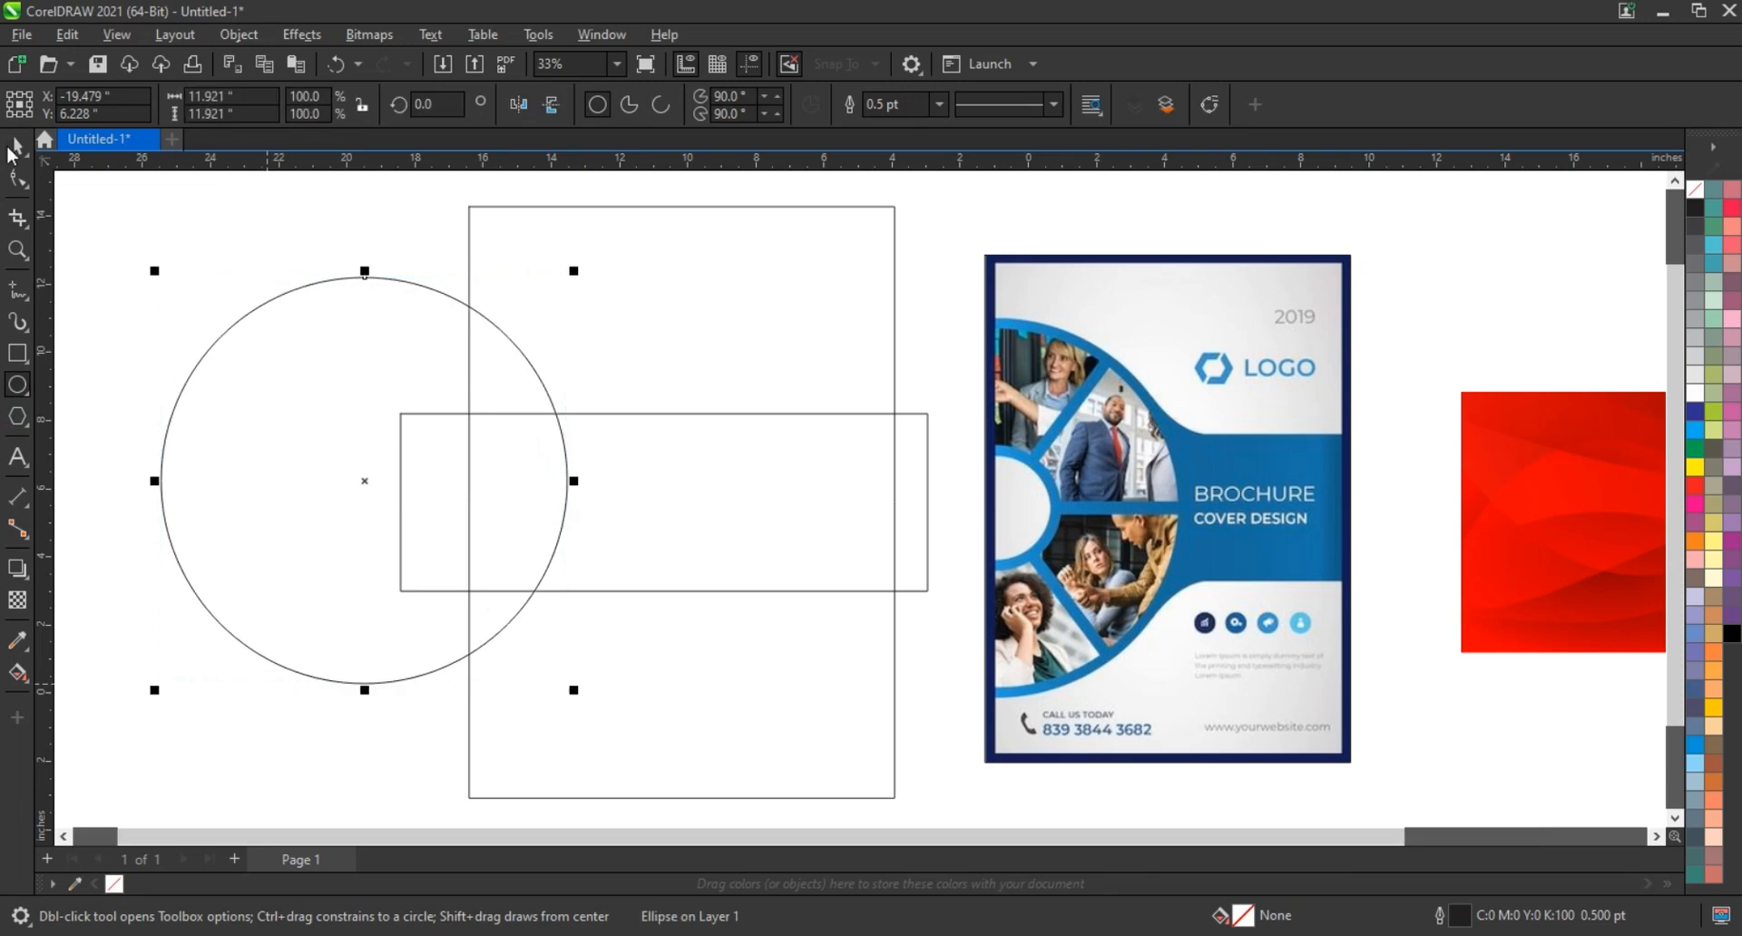
{"action": "key", "text": "space"}
{"action": "left_click", "coordinate": [635, 436], "text": "shift"}
{"action": "key", "text": "e"}
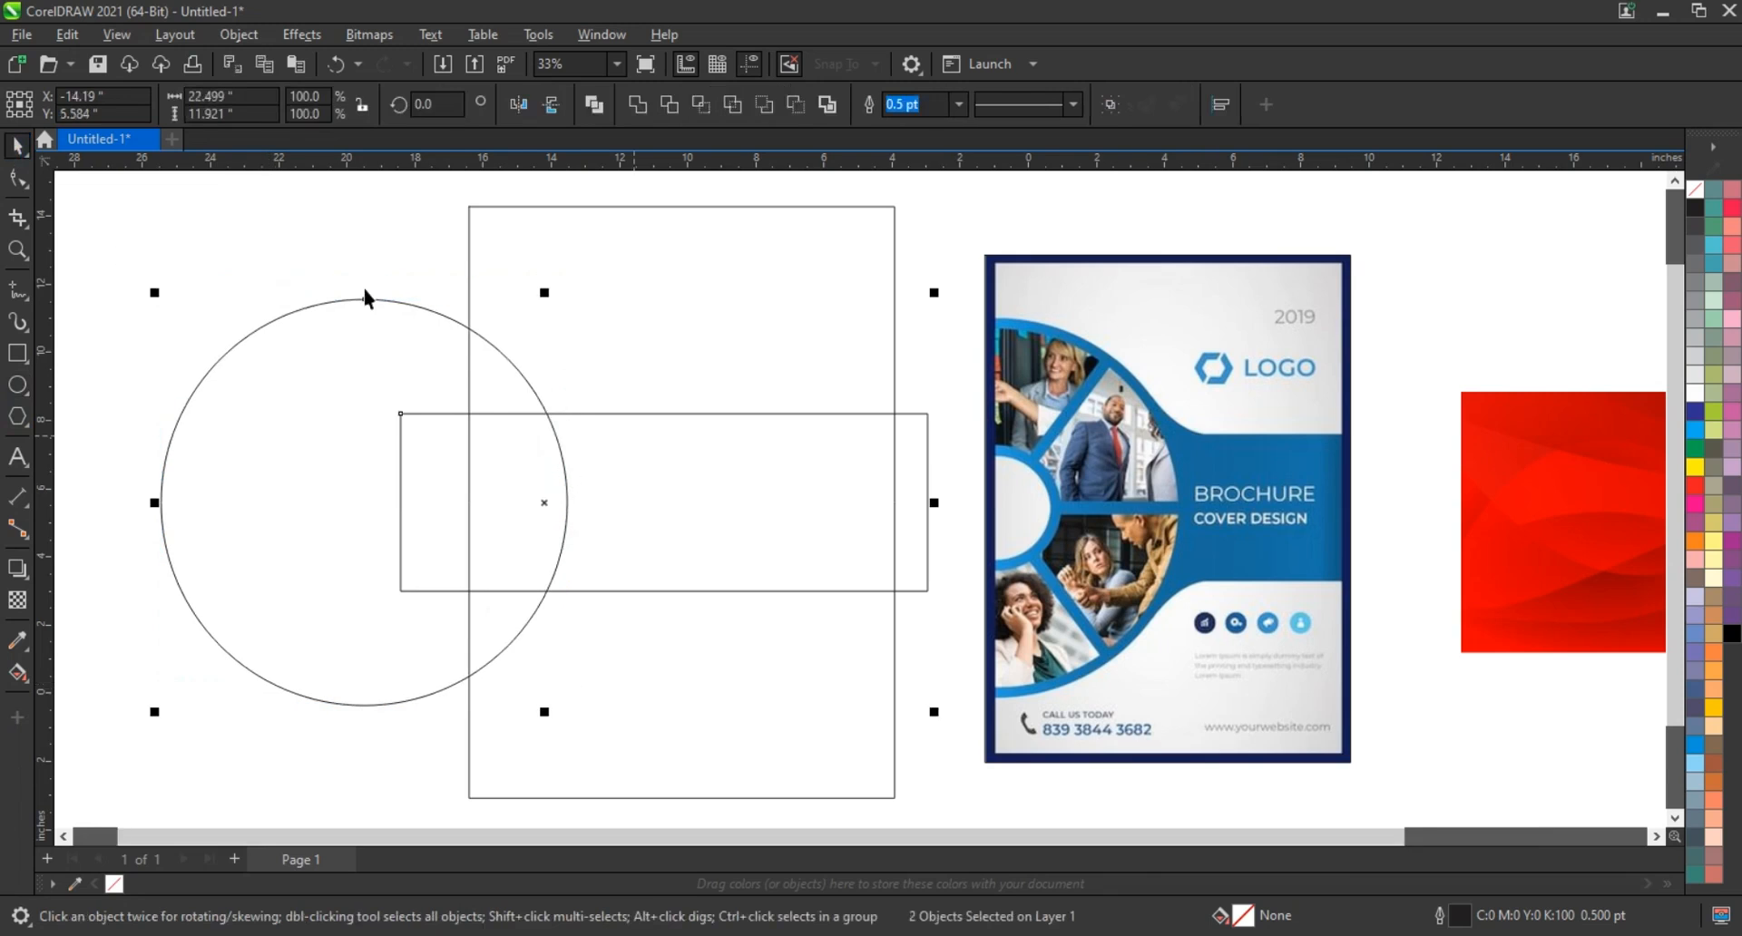
{"action": "key", "text": "Escape"}
- Move the circle further onto the page and enlarge it to about 13.9 inches, keeping it vertically centred on the band
{"action": "left_click_drag", "start_coordinate": [409, 307], "coordinate": [495, 313]}
{"action": "left_click_drag", "start_coordinate": [728, 257], "coordinate": [749, 275]}
{"action": "left_click", "coordinate": [926, 456], "text": "shift"}
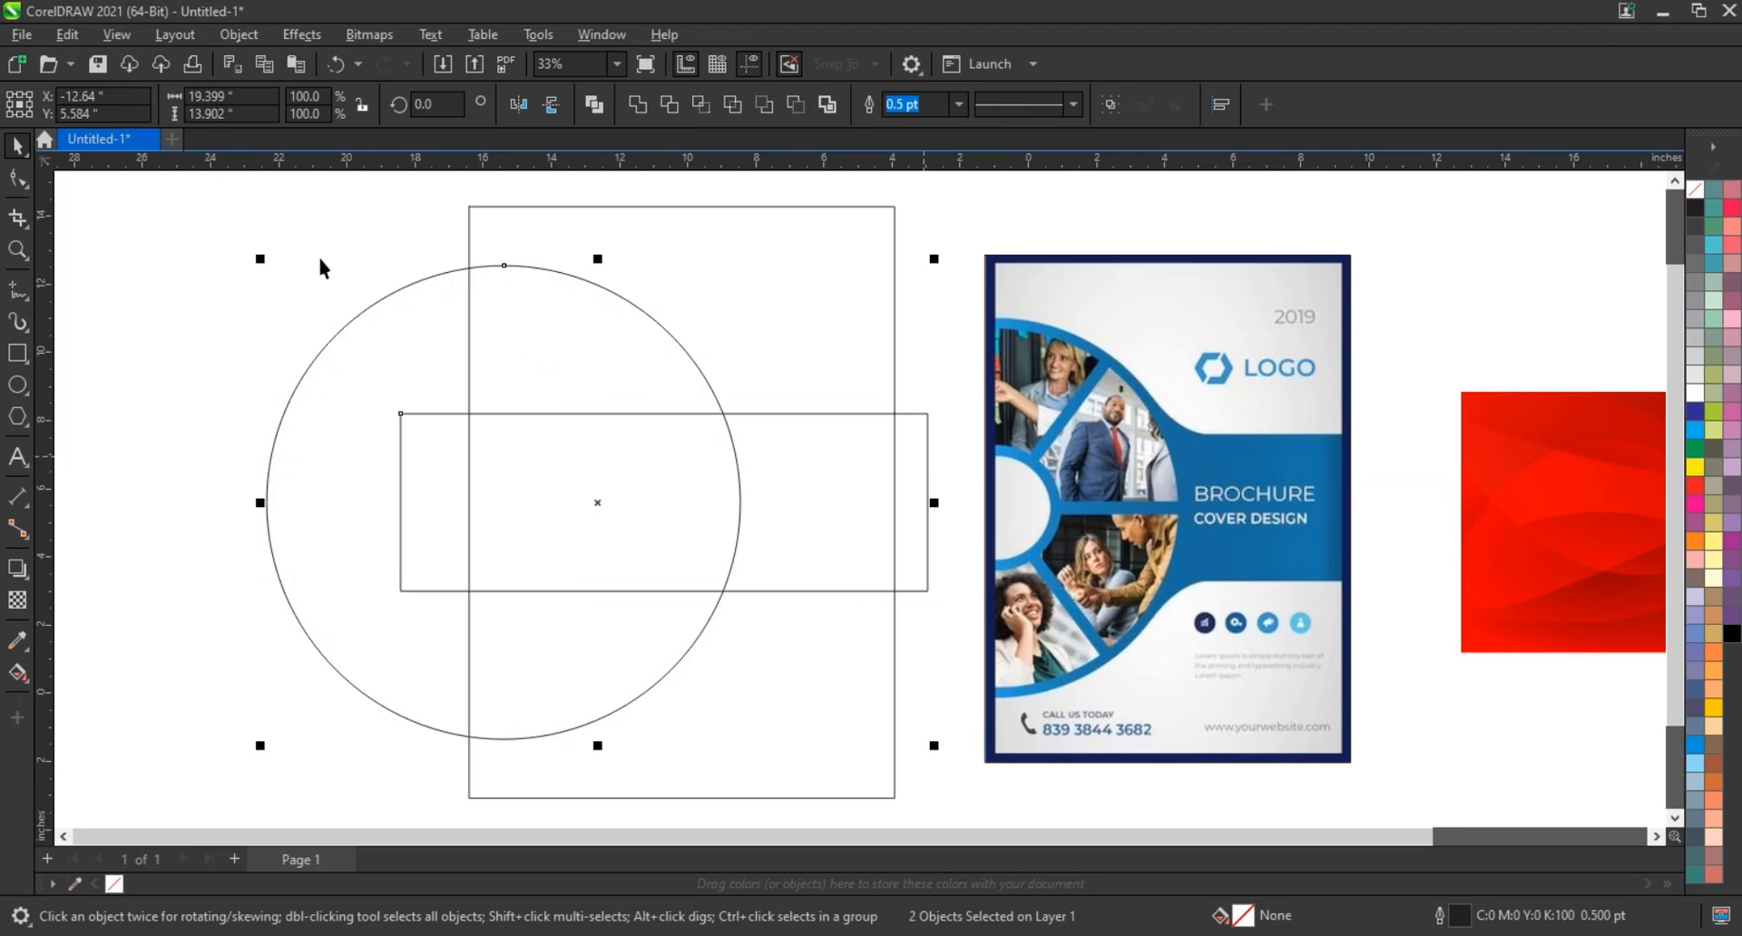
{"action": "left_click", "coordinate": [320, 260]}
- Create three concentric copies of the large circle: one slightly smaller, one about 3.4 inches and one about 2.9 inches across
{"action": "left_click", "coordinate": [577, 302]}
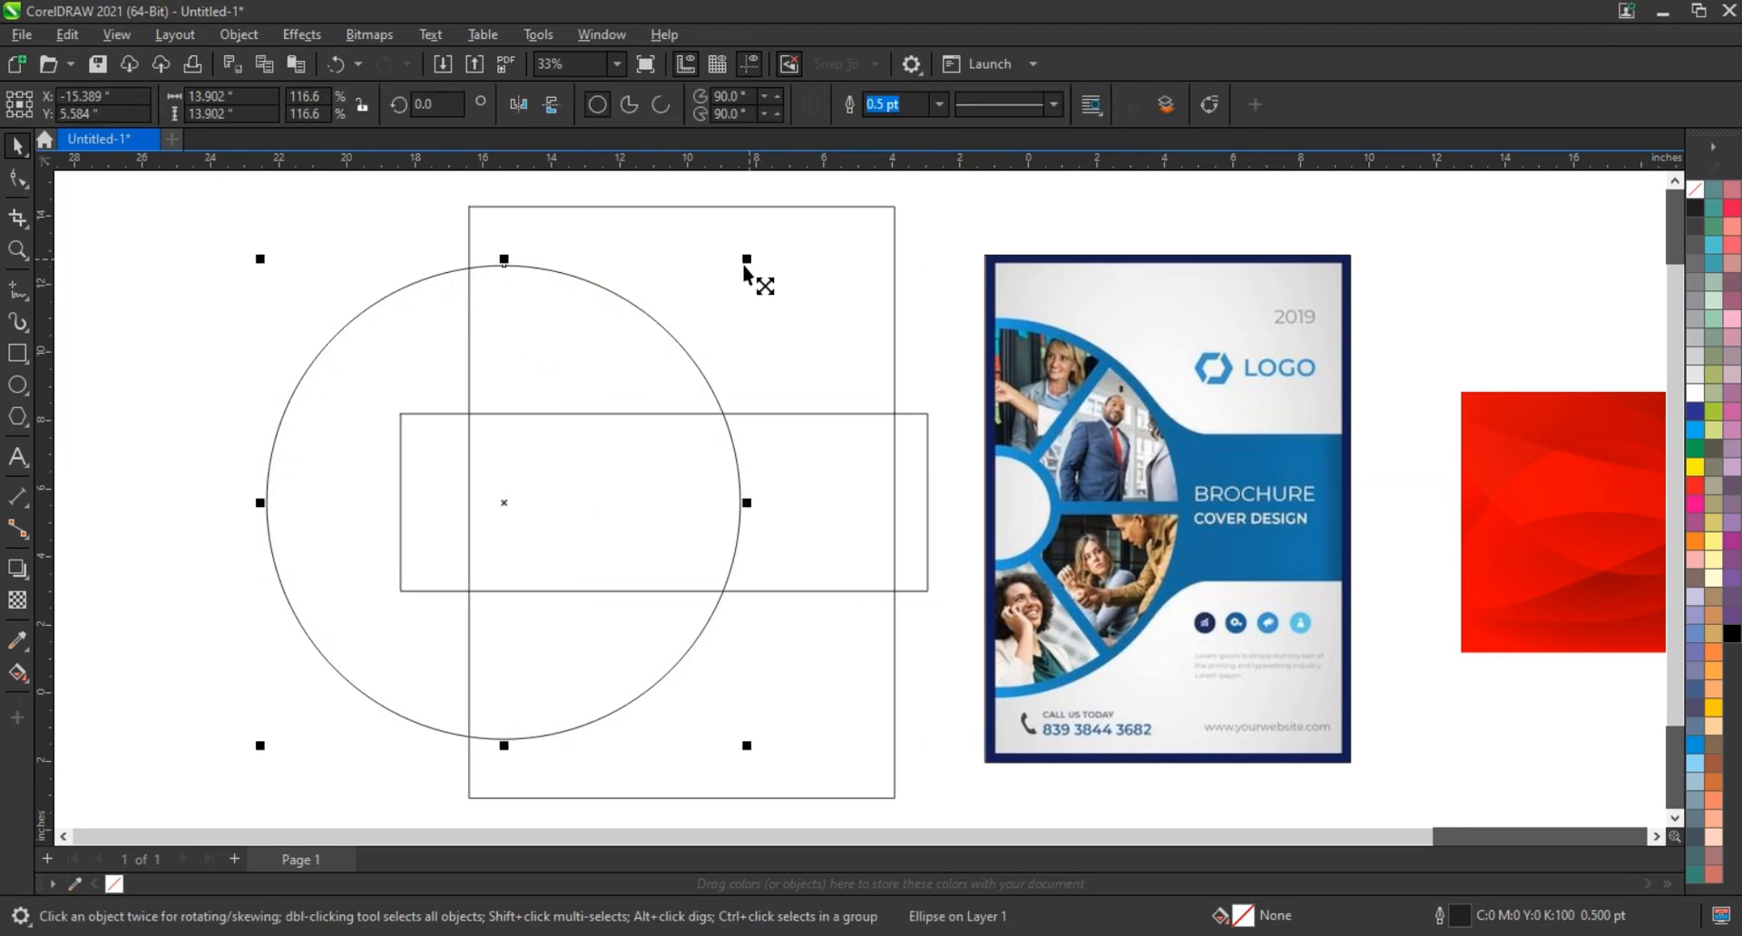
{"action": "left_click_drag", "start_coordinate": [744, 265], "coordinate": [600, 439]}
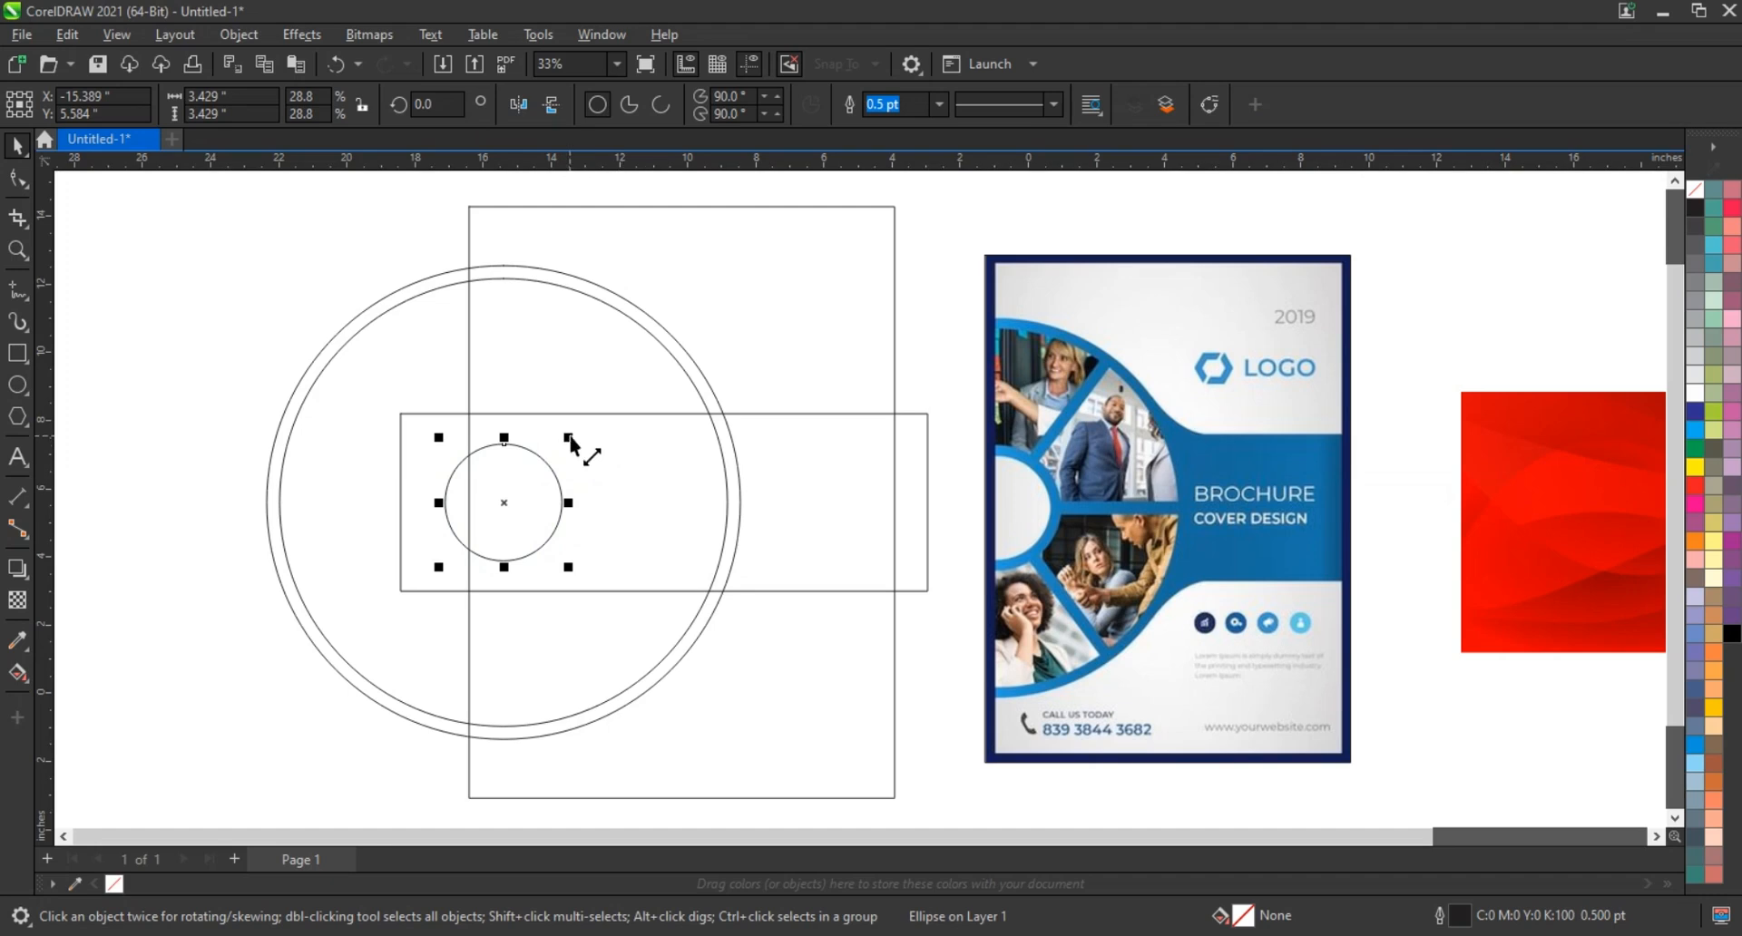
{"action": "left_click_drag", "start_coordinate": [568, 437], "coordinate": [567, 447]}
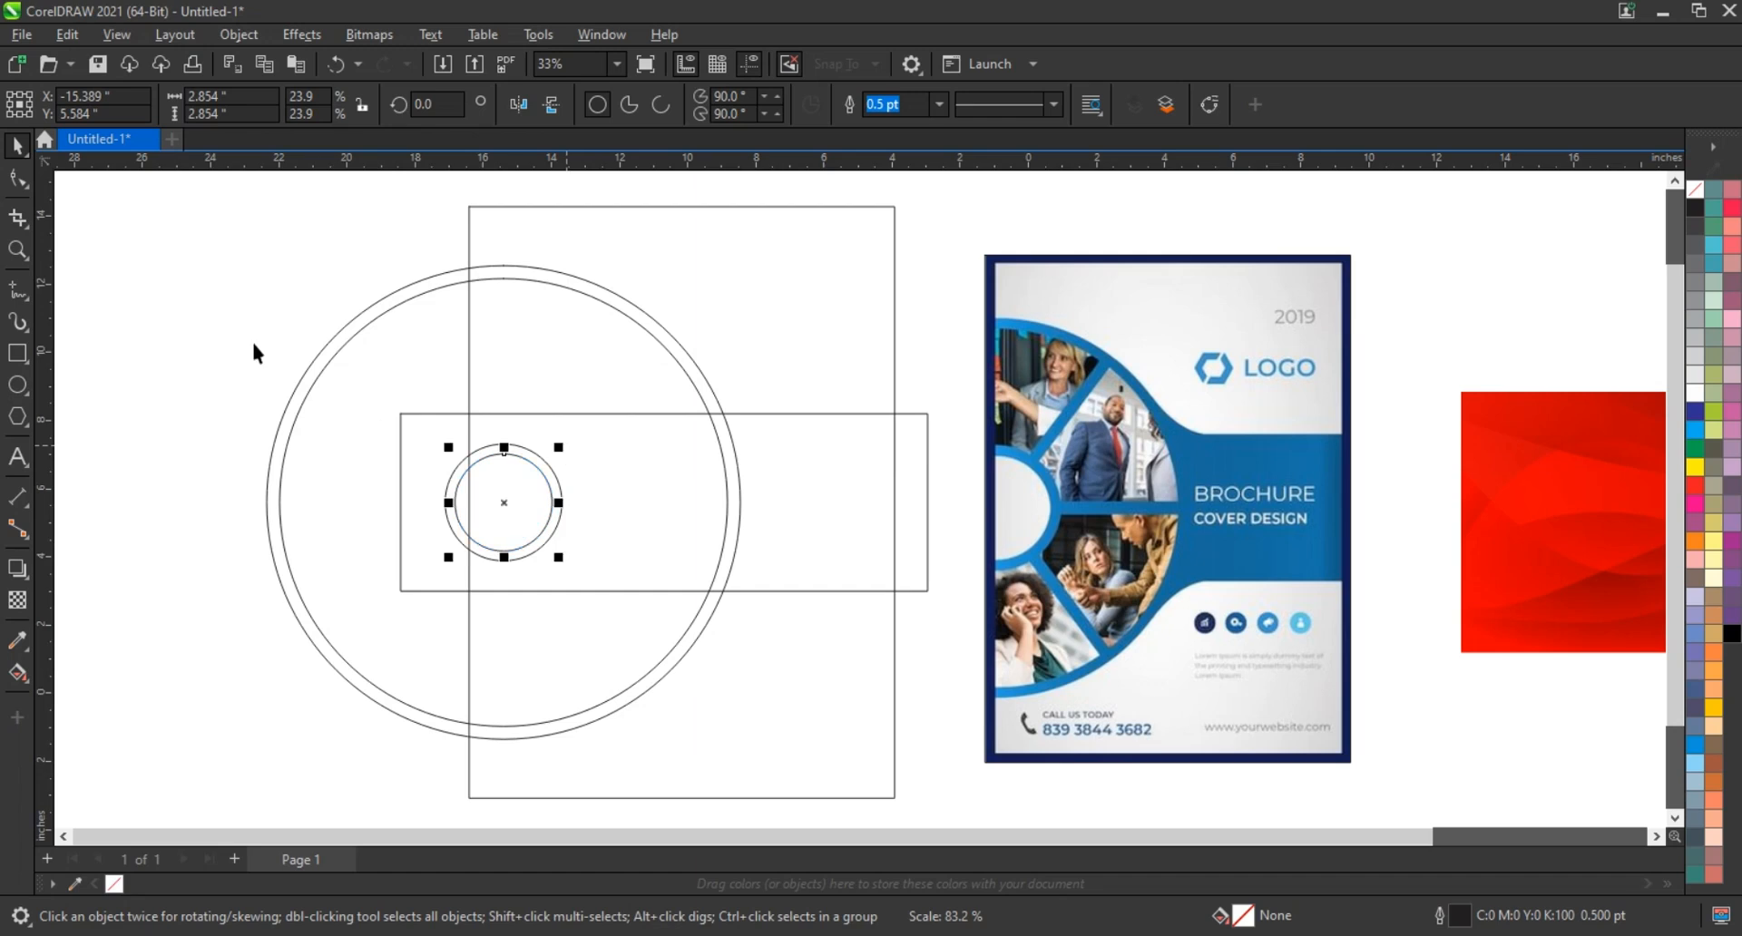
{"action": "left_click", "coordinate": [252, 338]}
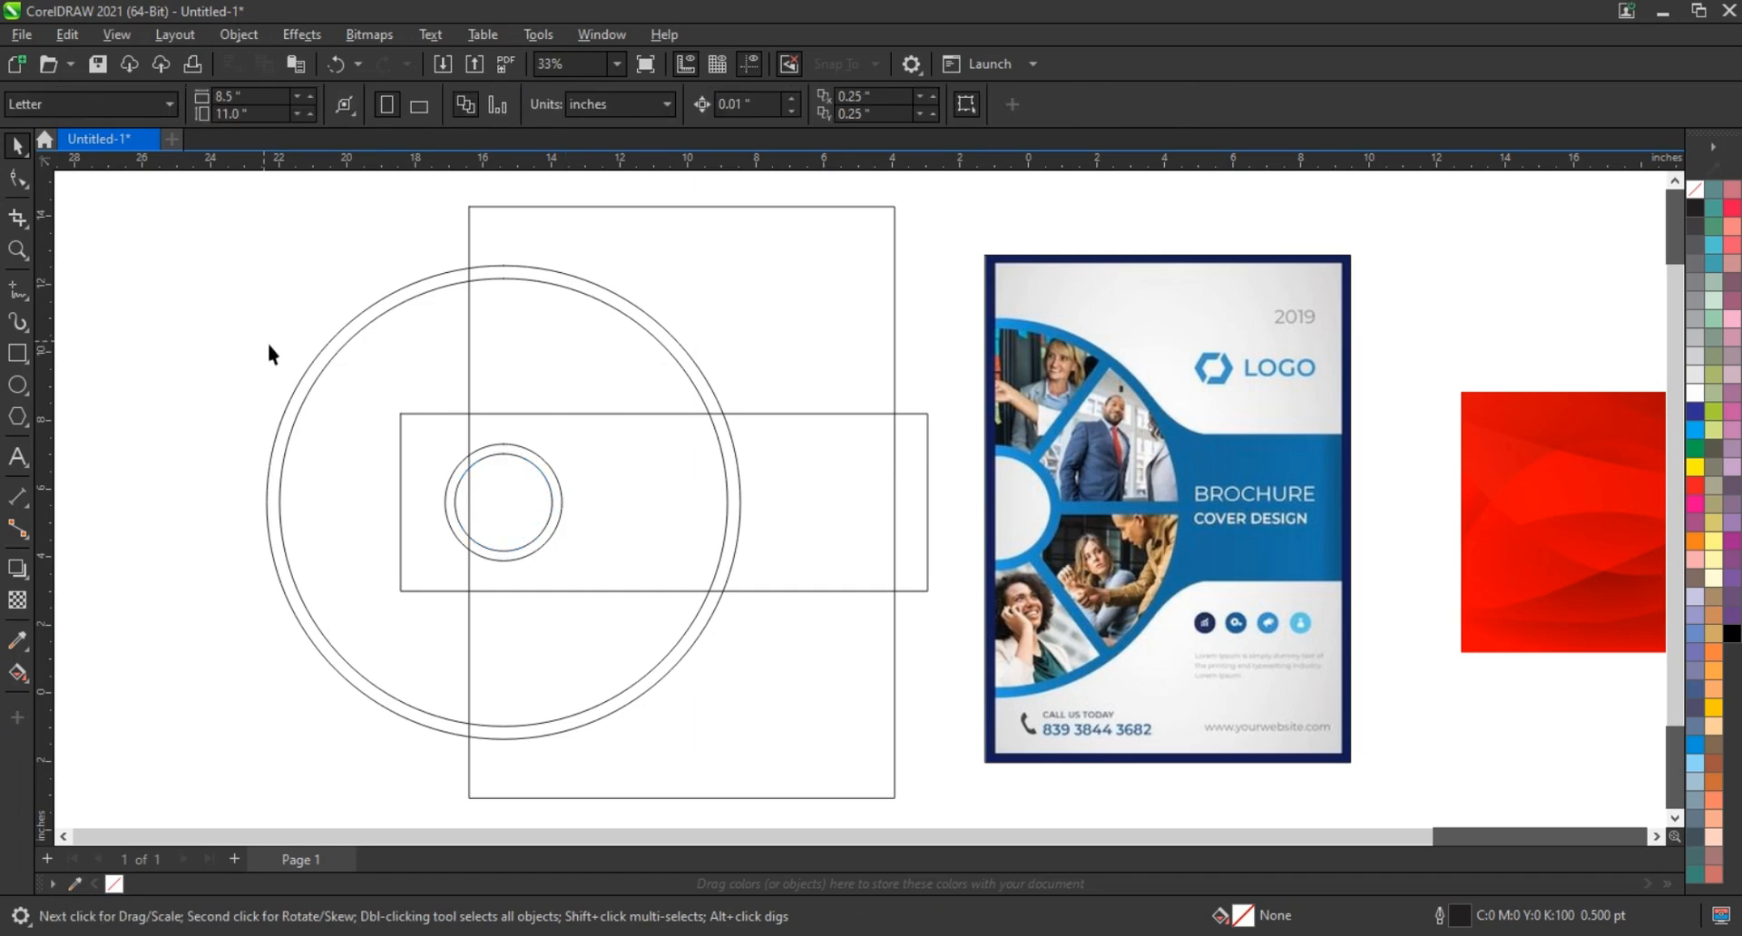
- Copy the smallest circle to the right of the large circle and align its top with the band's upper edge
{"action": "left_click", "coordinate": [505, 517]}
{"action": "left_click_drag", "start_coordinate": [502, 516], "coordinate": [803, 515]}
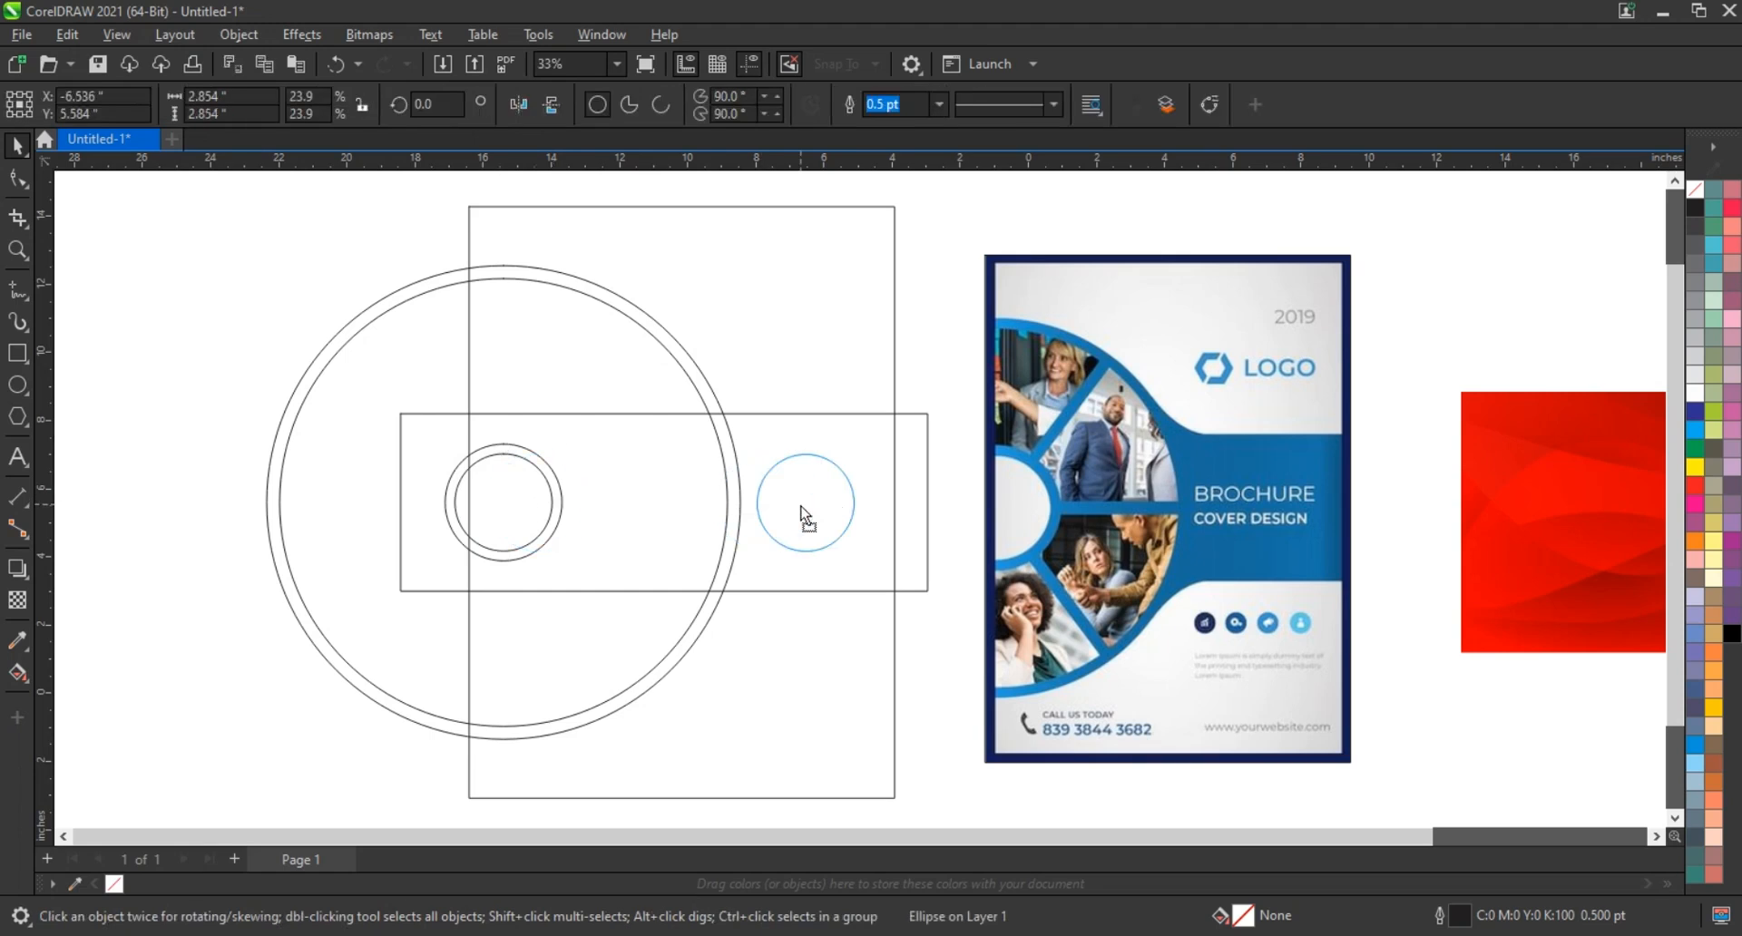
{"action": "left_click", "coordinate": [802, 592], "text": "shift"}
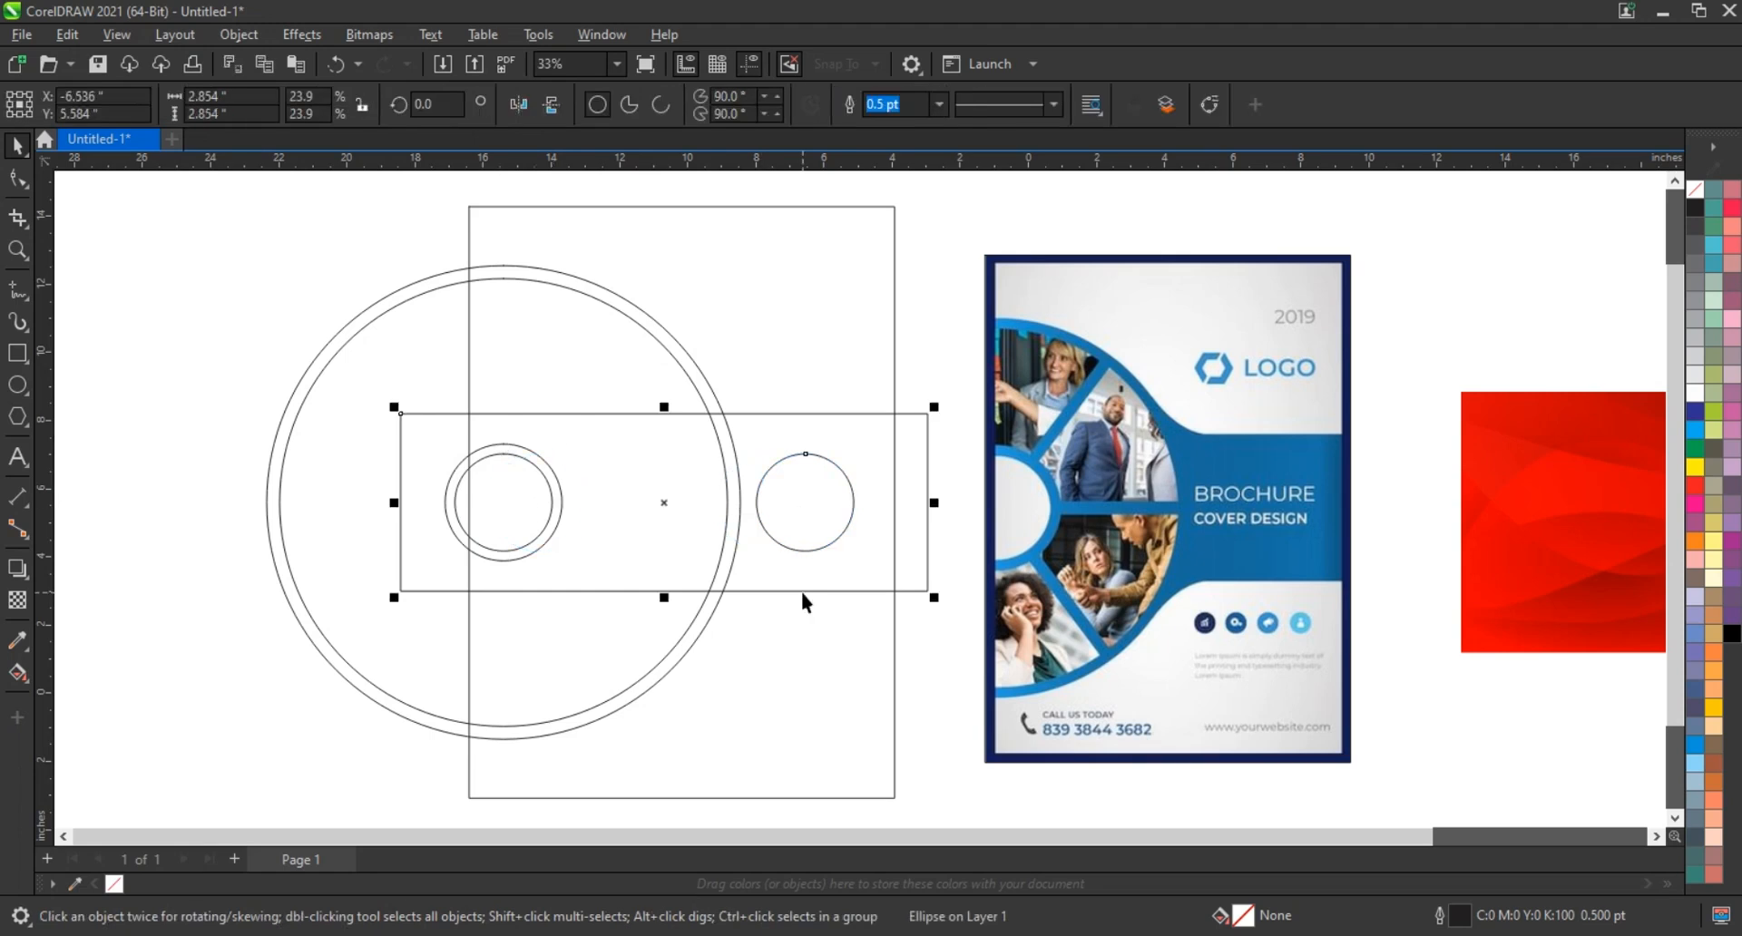
{"action": "key", "text": "t"}
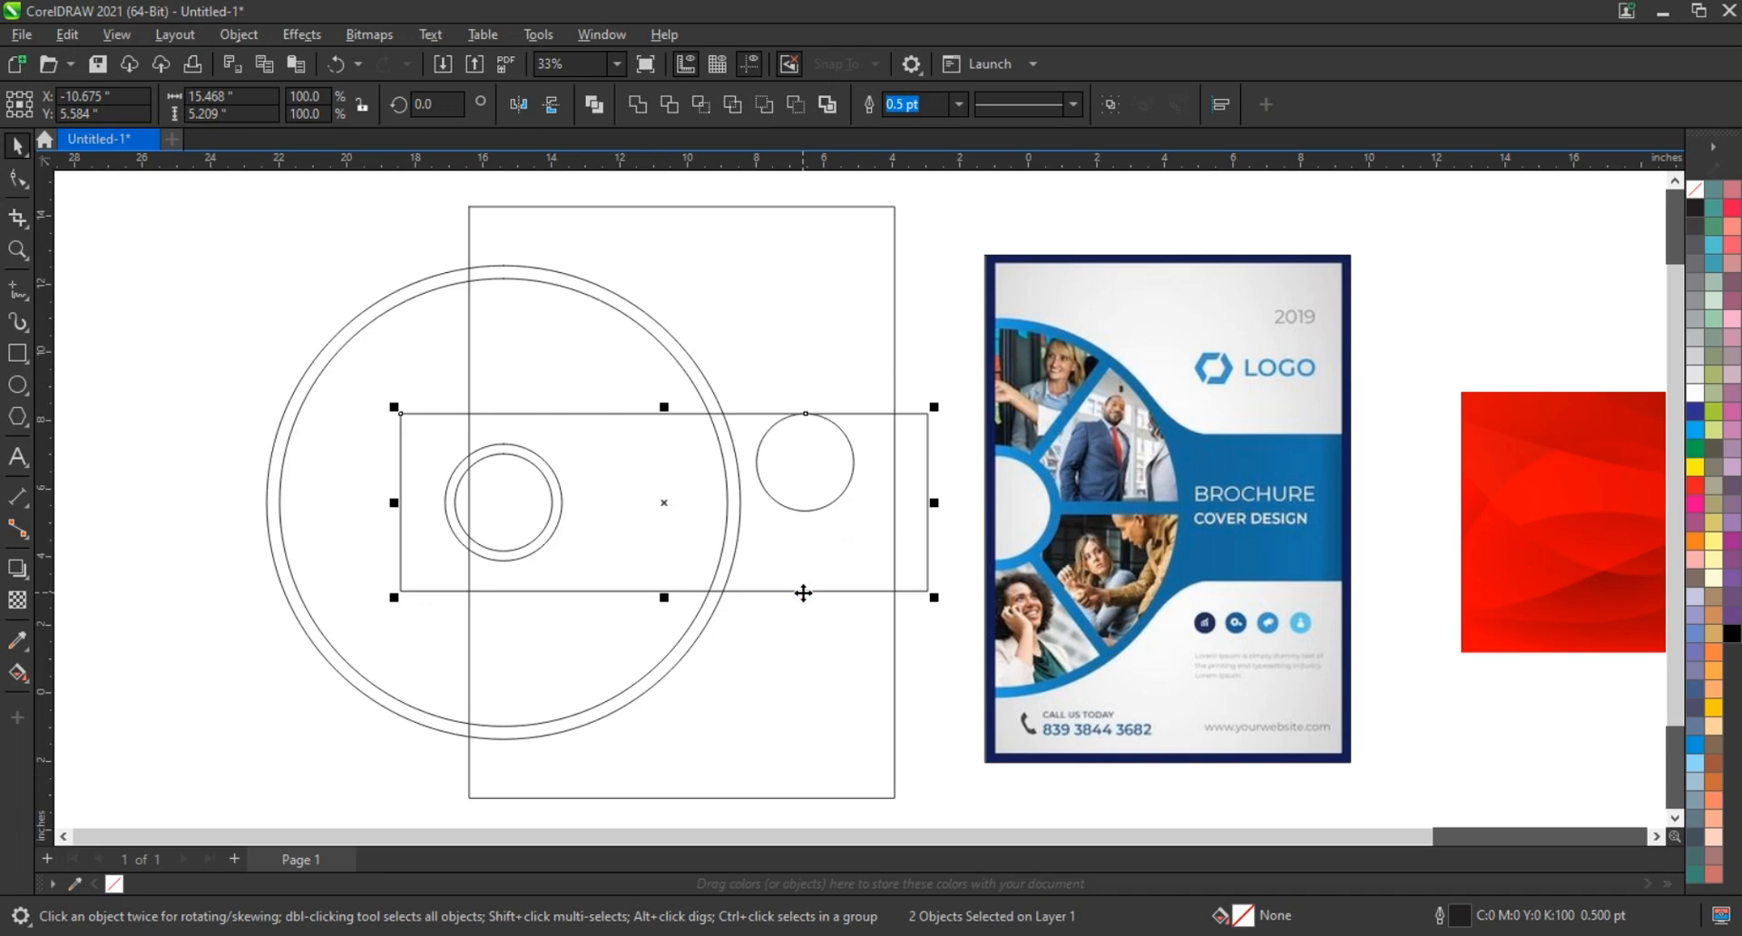
- Place the copied circle on top of the band's upper edge and shrink it to about 1.4 inches across
{"action": "left_click", "coordinate": [820, 470]}
{"action": "left_click", "coordinate": [802, 508]}
{"action": "left_click_drag", "start_coordinate": [806, 517], "coordinate": [816, 392]}
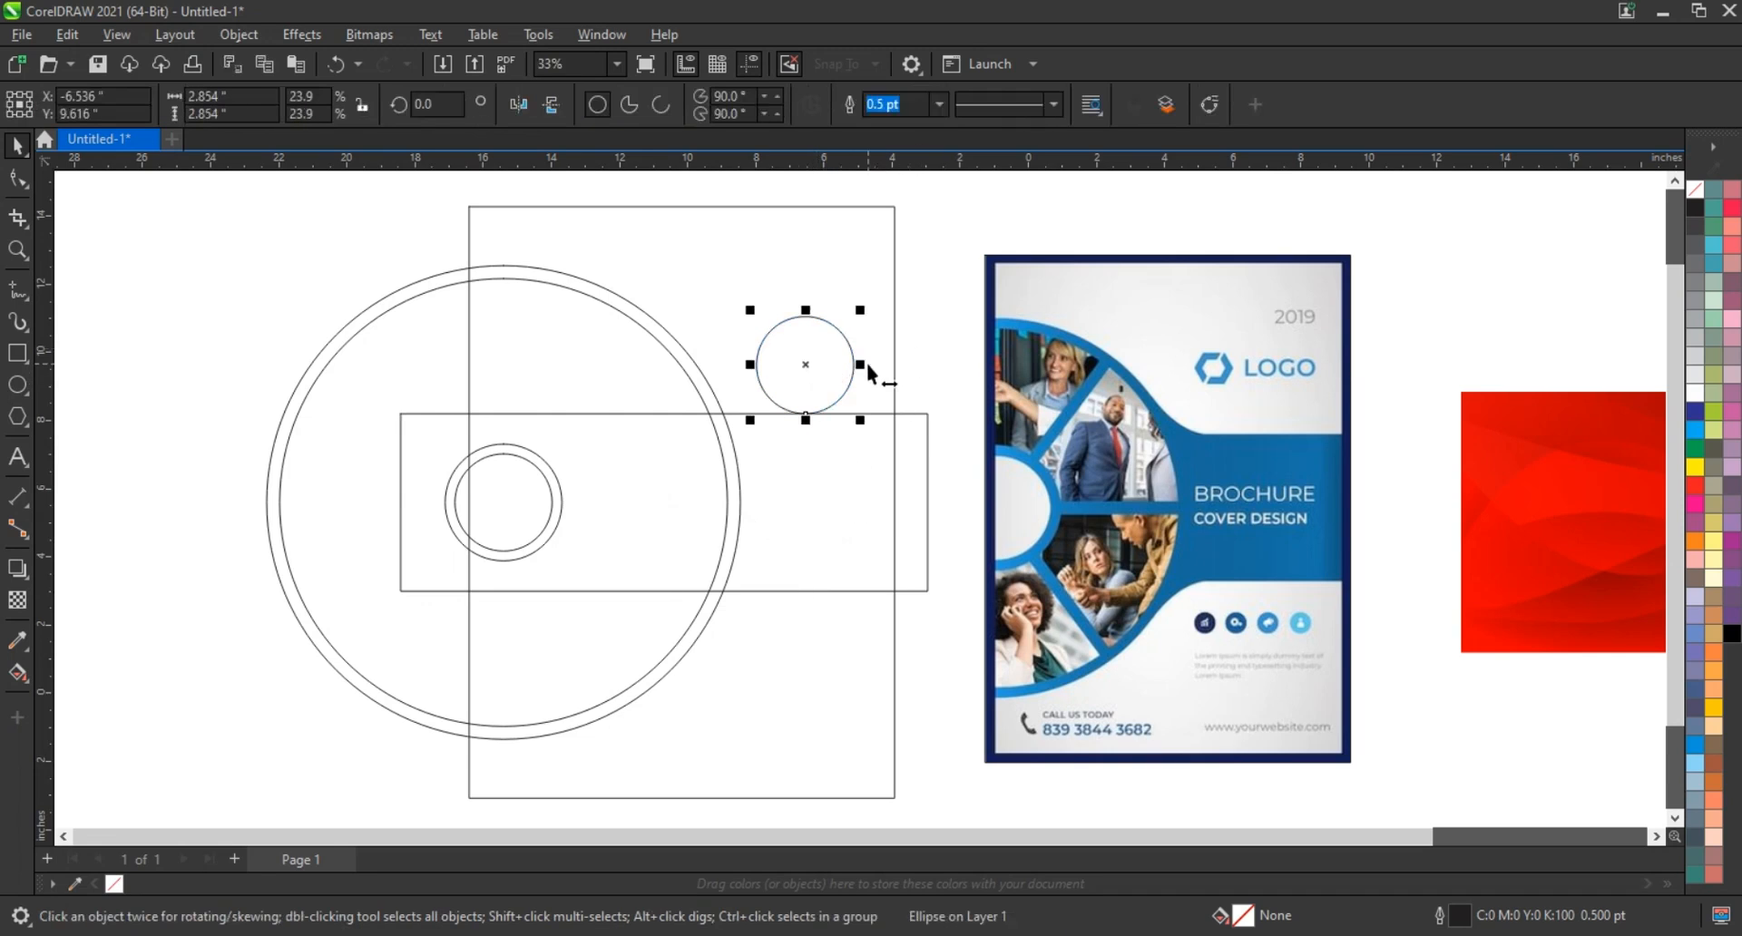
{"action": "left_click_drag", "start_coordinate": [847, 323], "coordinate": [824, 357]}
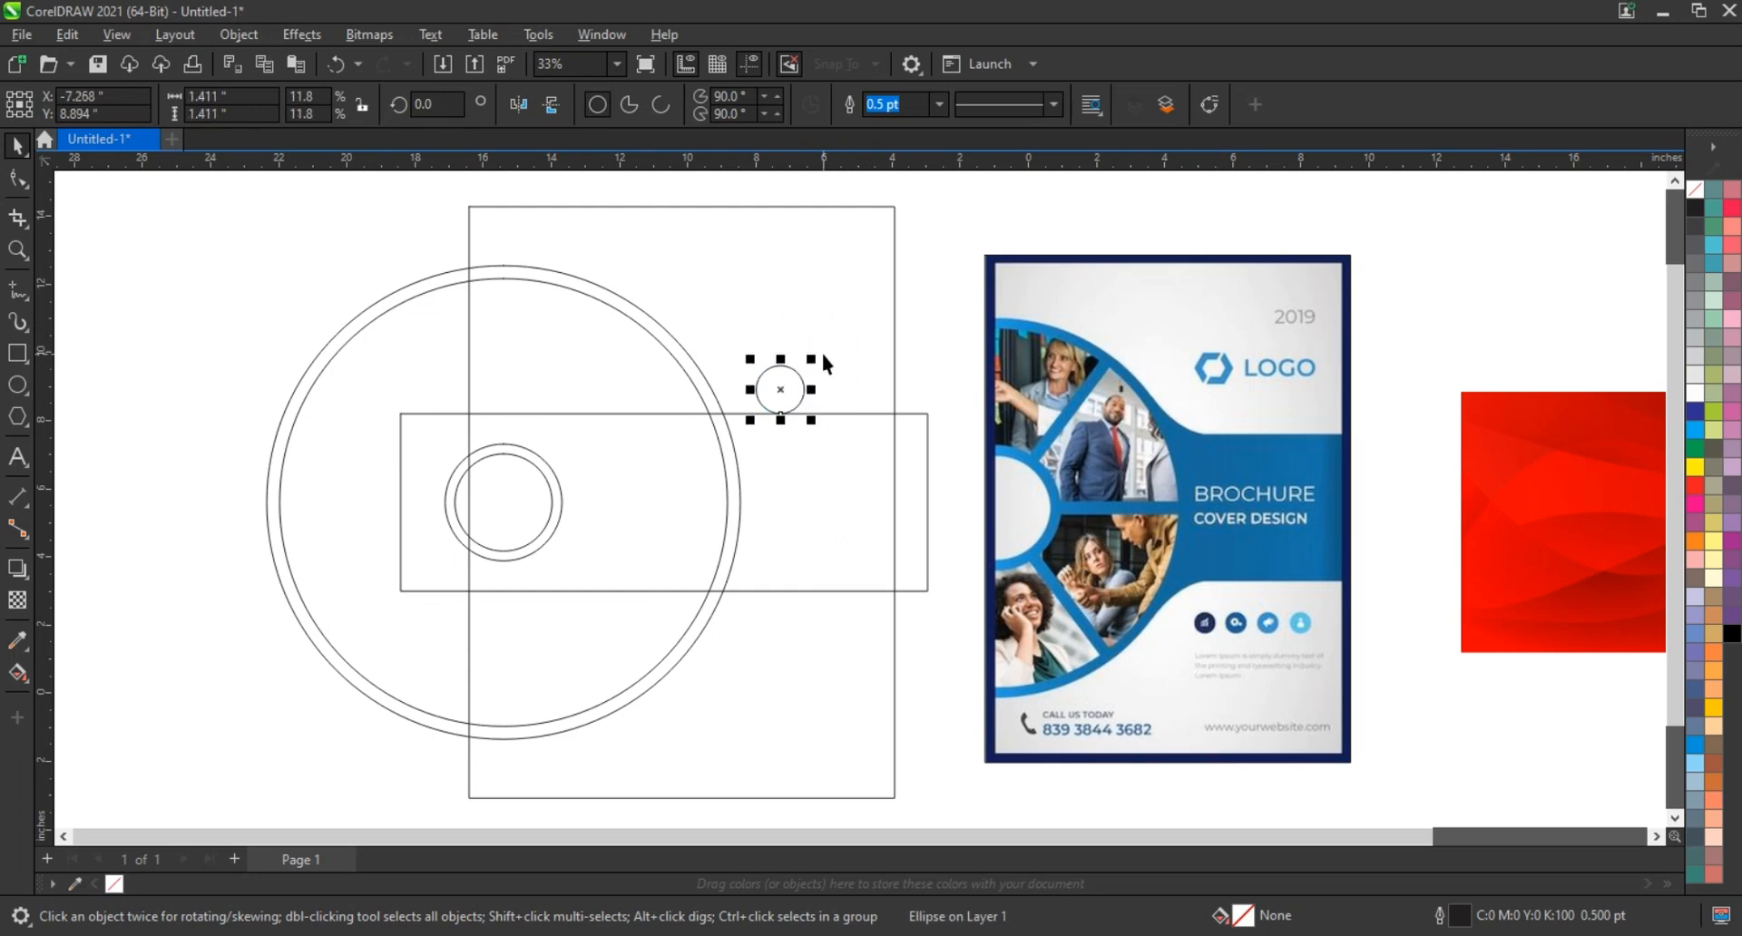
{"action": "left_click", "coordinate": [17, 251]}
{"action": "mouse_move", "coordinate": [581, 351]}
{"action": "left_mouse_down"}
{"action": "mouse_move", "coordinate": [788, 565]}
{"action": "mouse_move", "coordinate": [886, 610]}
{"action": "left_mouse_up"}
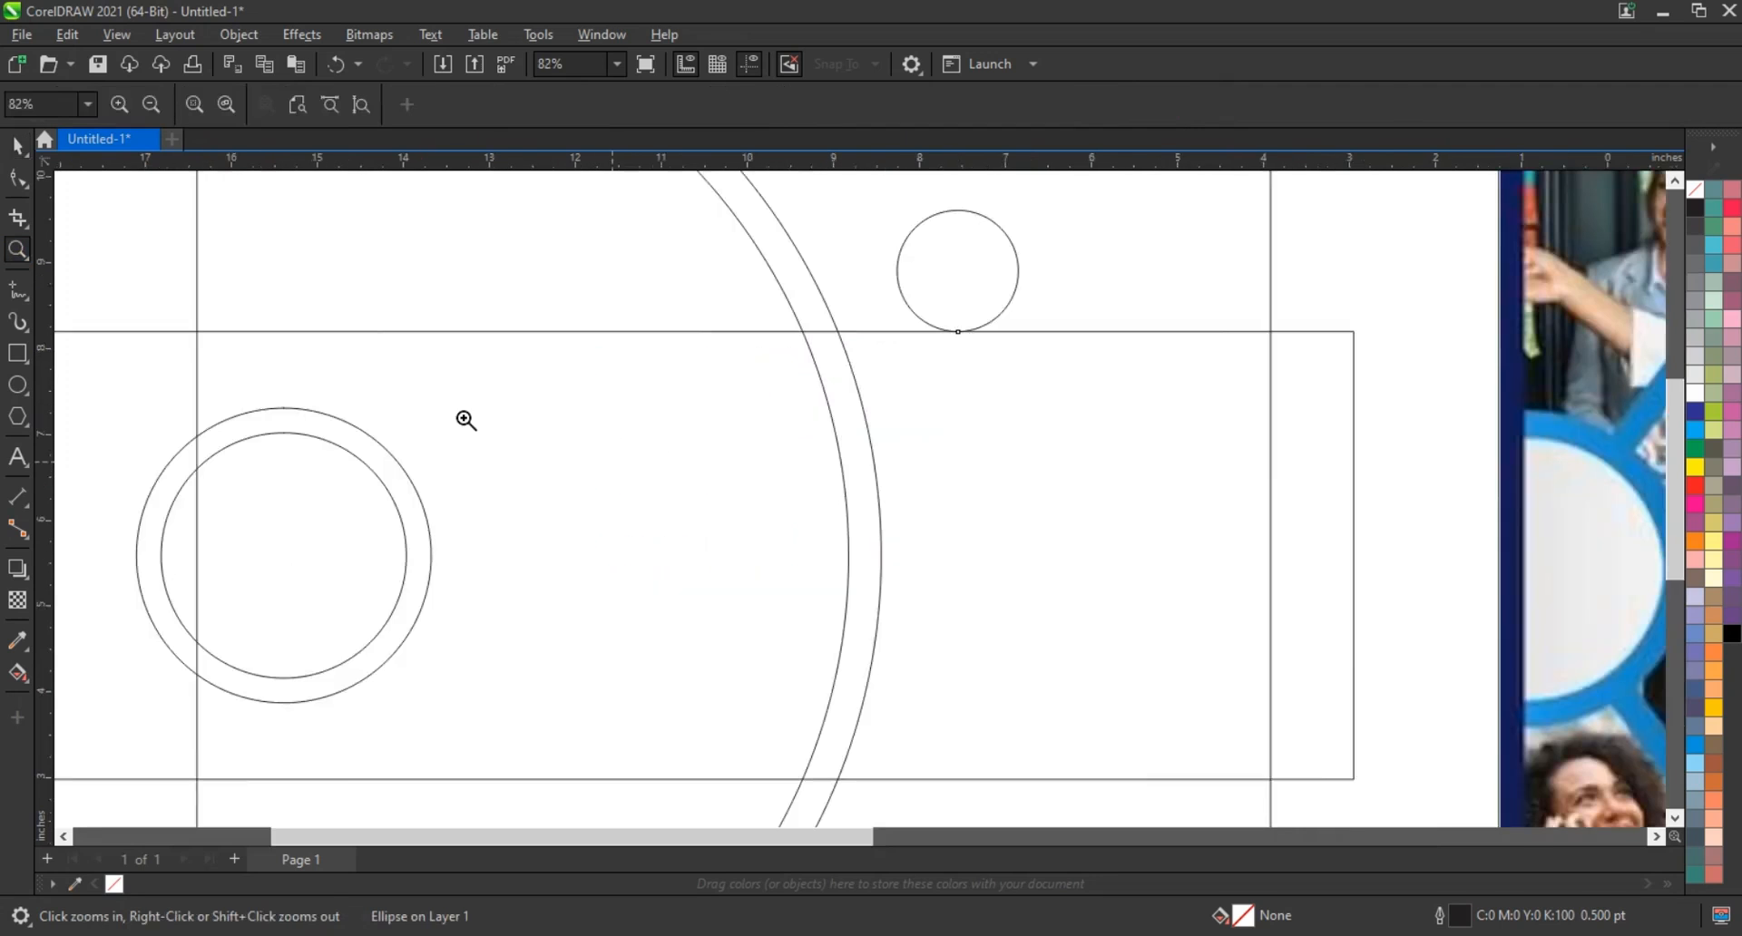
{"action": "left_click", "coordinate": [17, 148]}
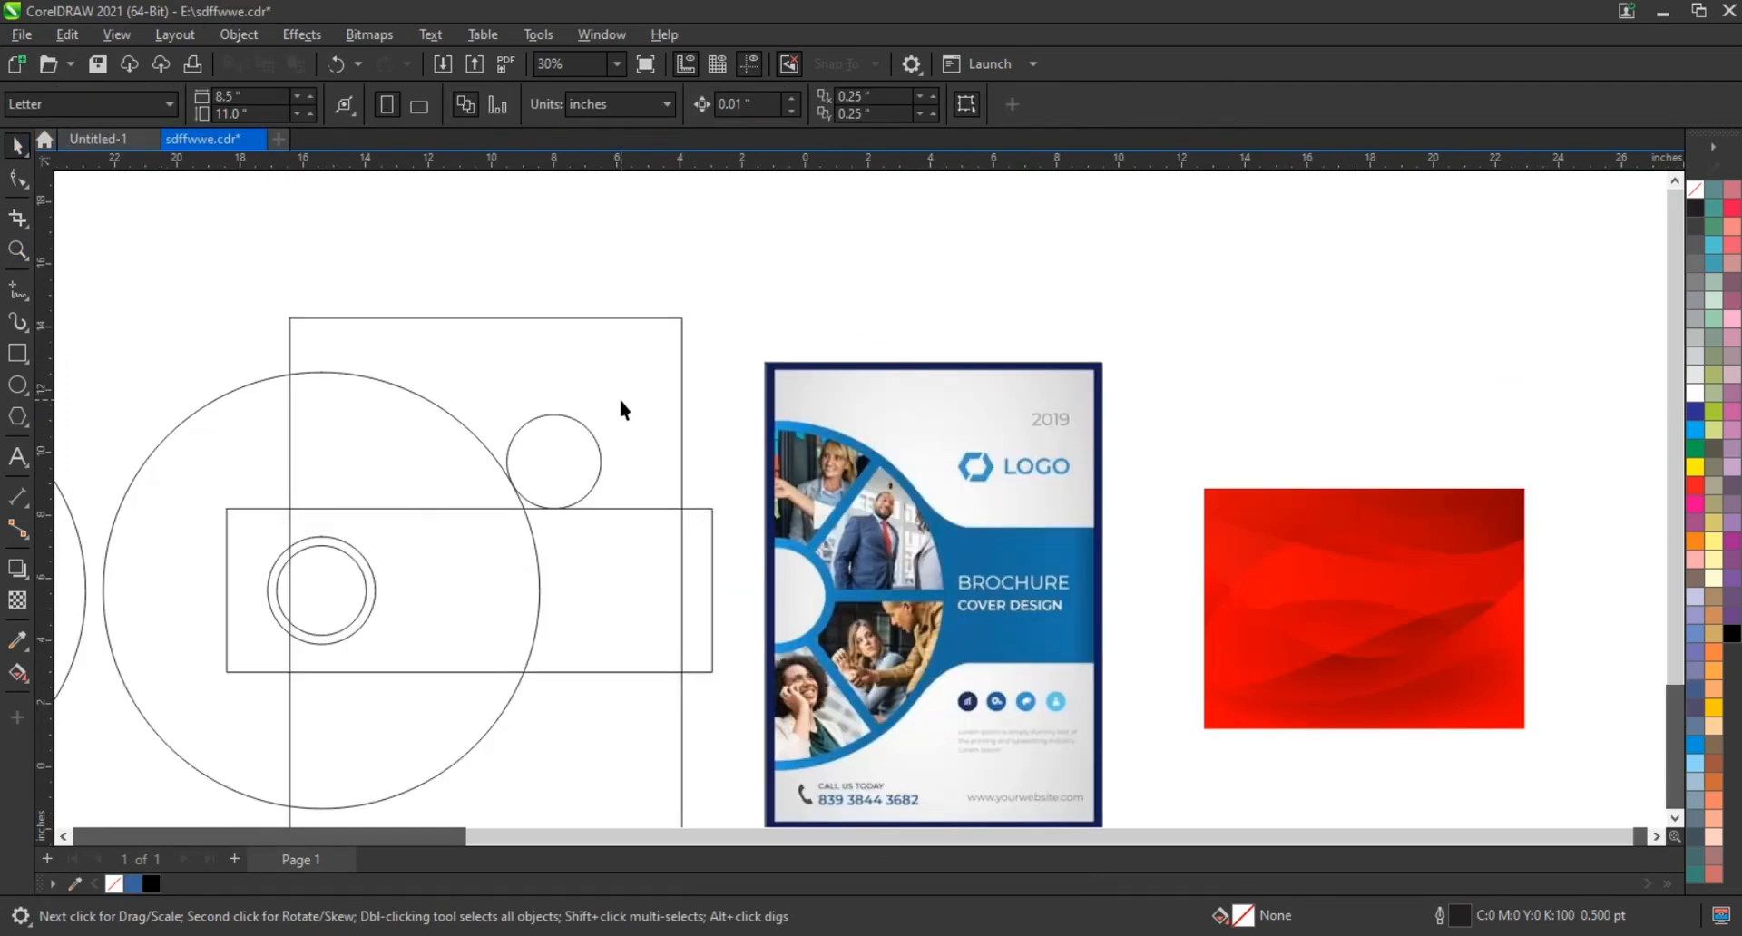
- In the sdffwwe.cdr drawing, duplicate the small circle above the band straight down to just below the band's lower edge
{"action": "left_click", "coordinate": [691, 392]}
{"action": "key", "text": "F4"}
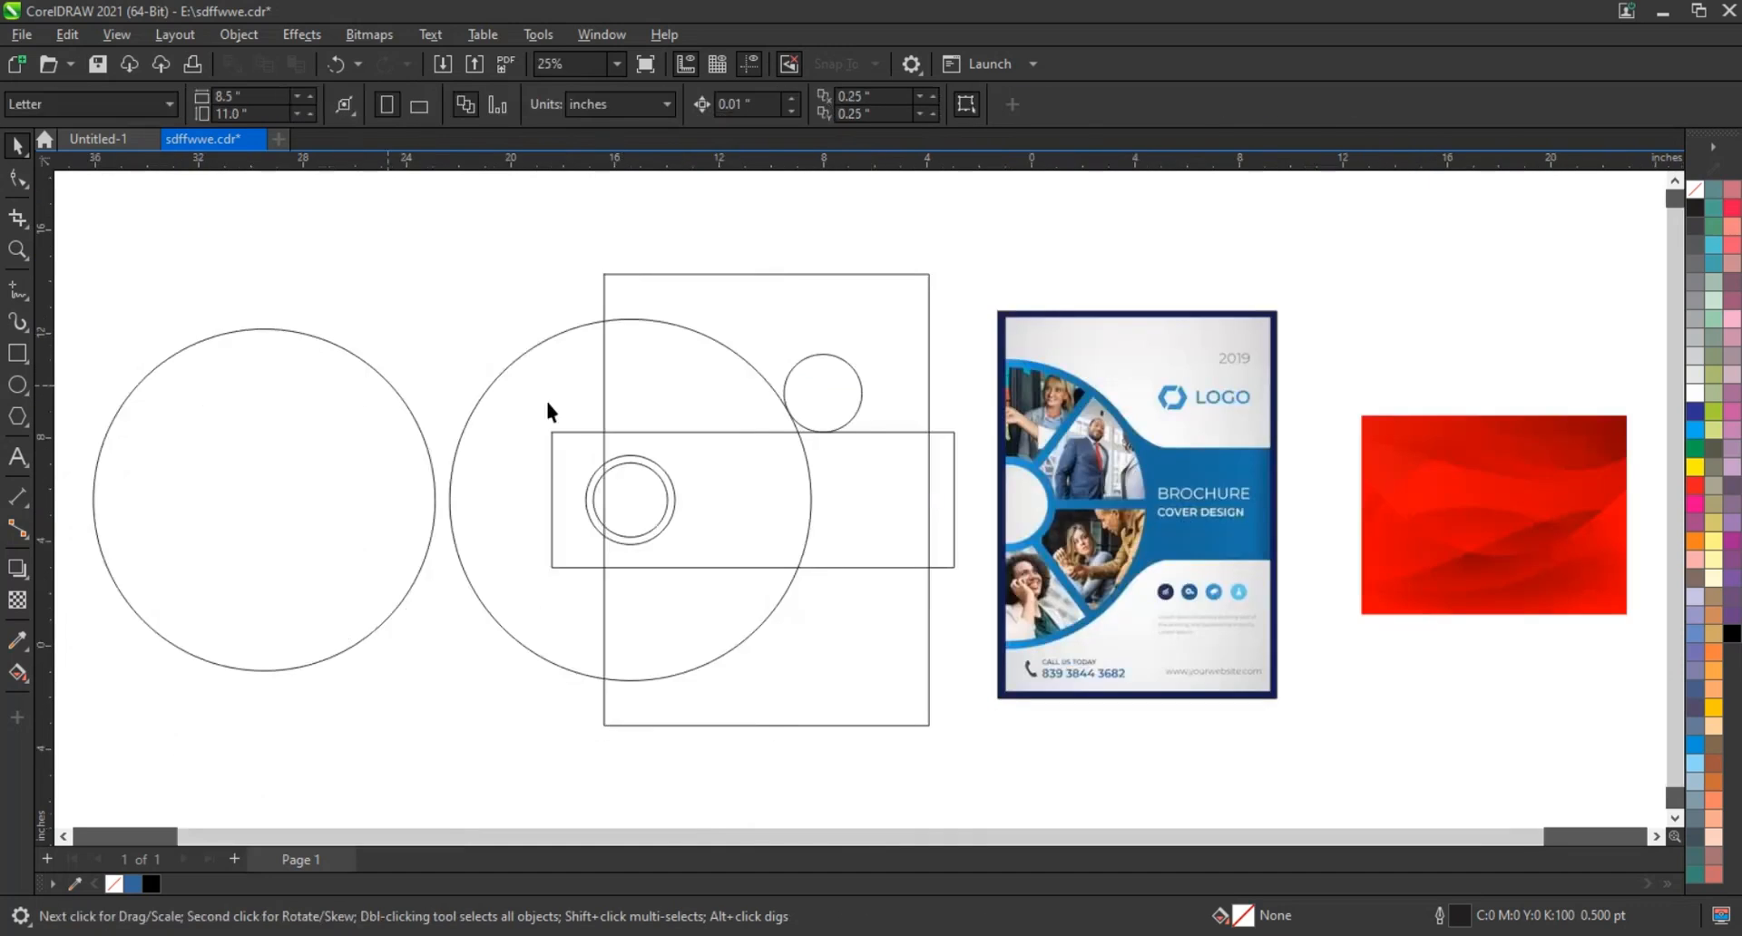
{"action": "left_click", "coordinate": [831, 355]}
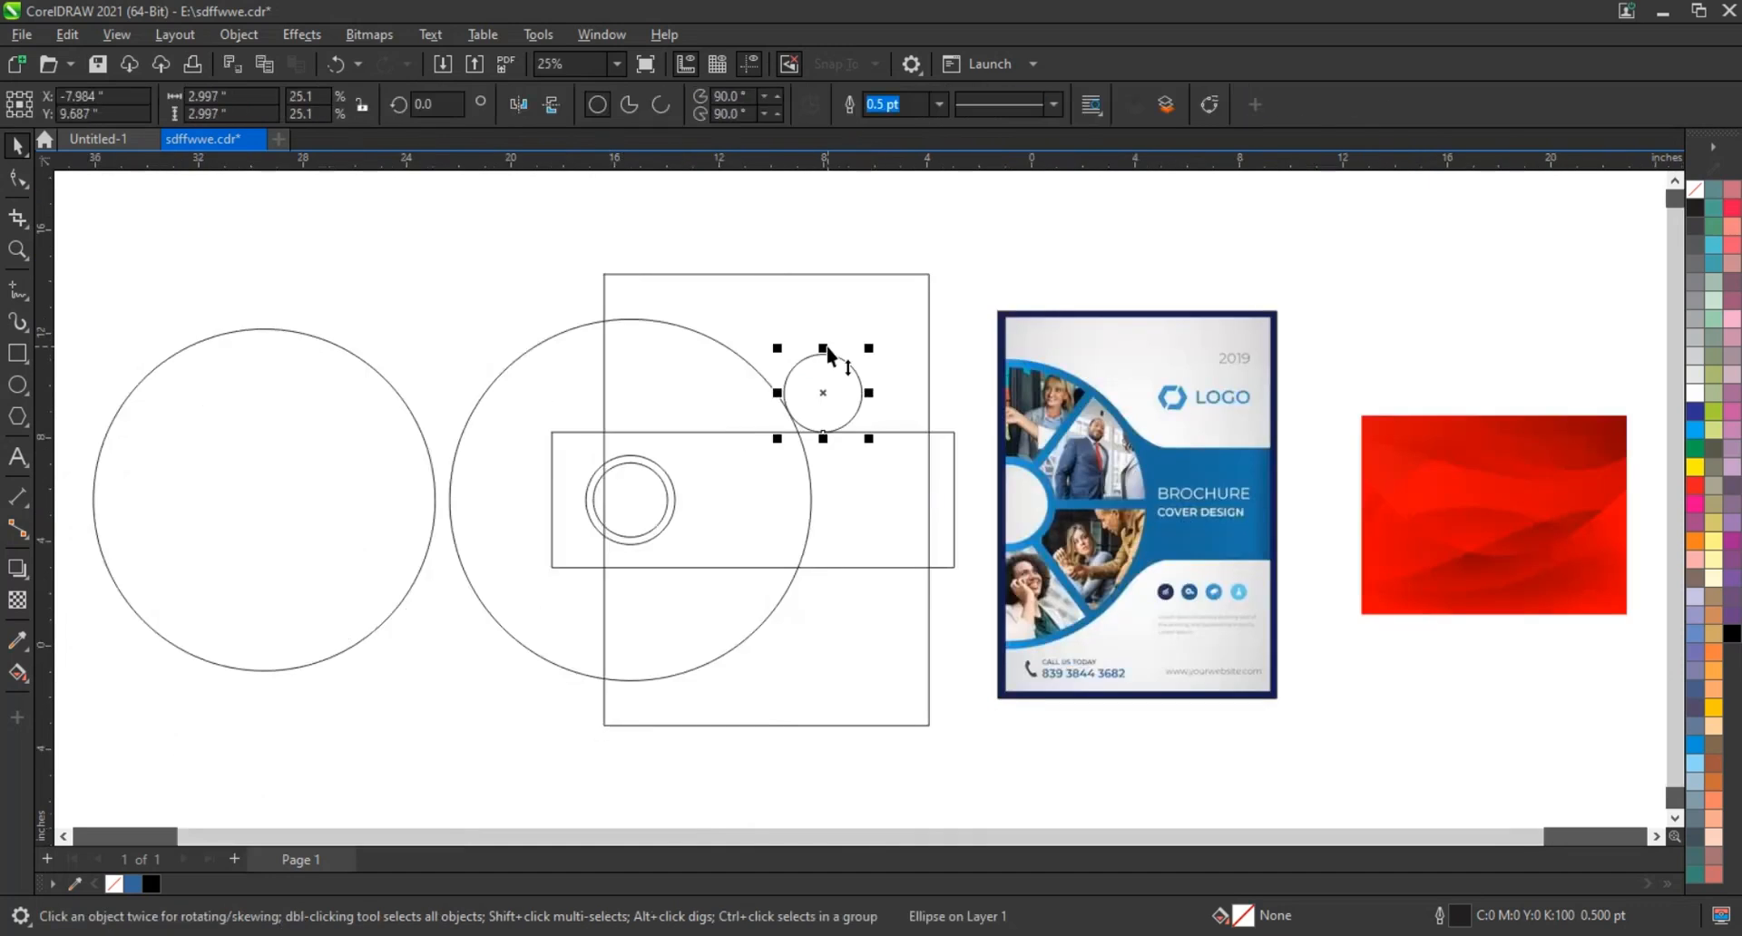
{"action": "left_click_drag", "start_coordinate": [828, 372], "coordinate": [825, 604]}
{"action": "right_click", "coordinate": [824, 471]}
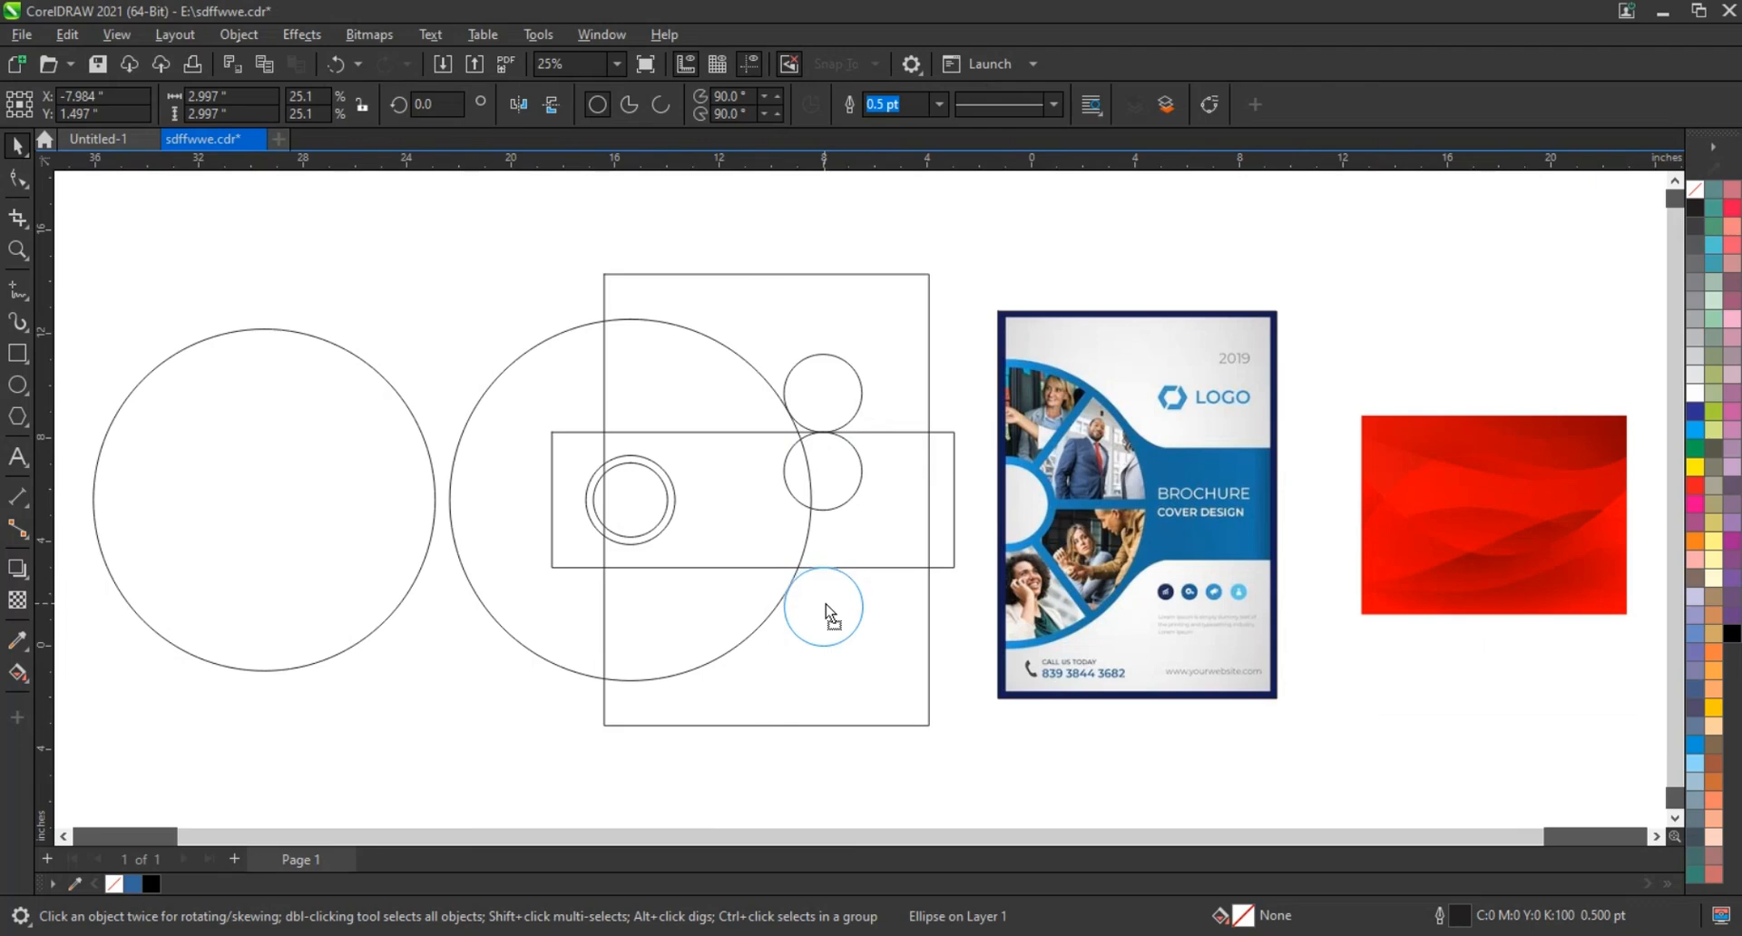
- Nudge both small circles 0.01 inches left against the large circle, with the lower one touching the band's lower edge
{"action": "key", "text": "shift+F2"}
{"action": "scroll", "coordinate": [912, 418], "scroll_direction": "down", "scroll_amount": 2}
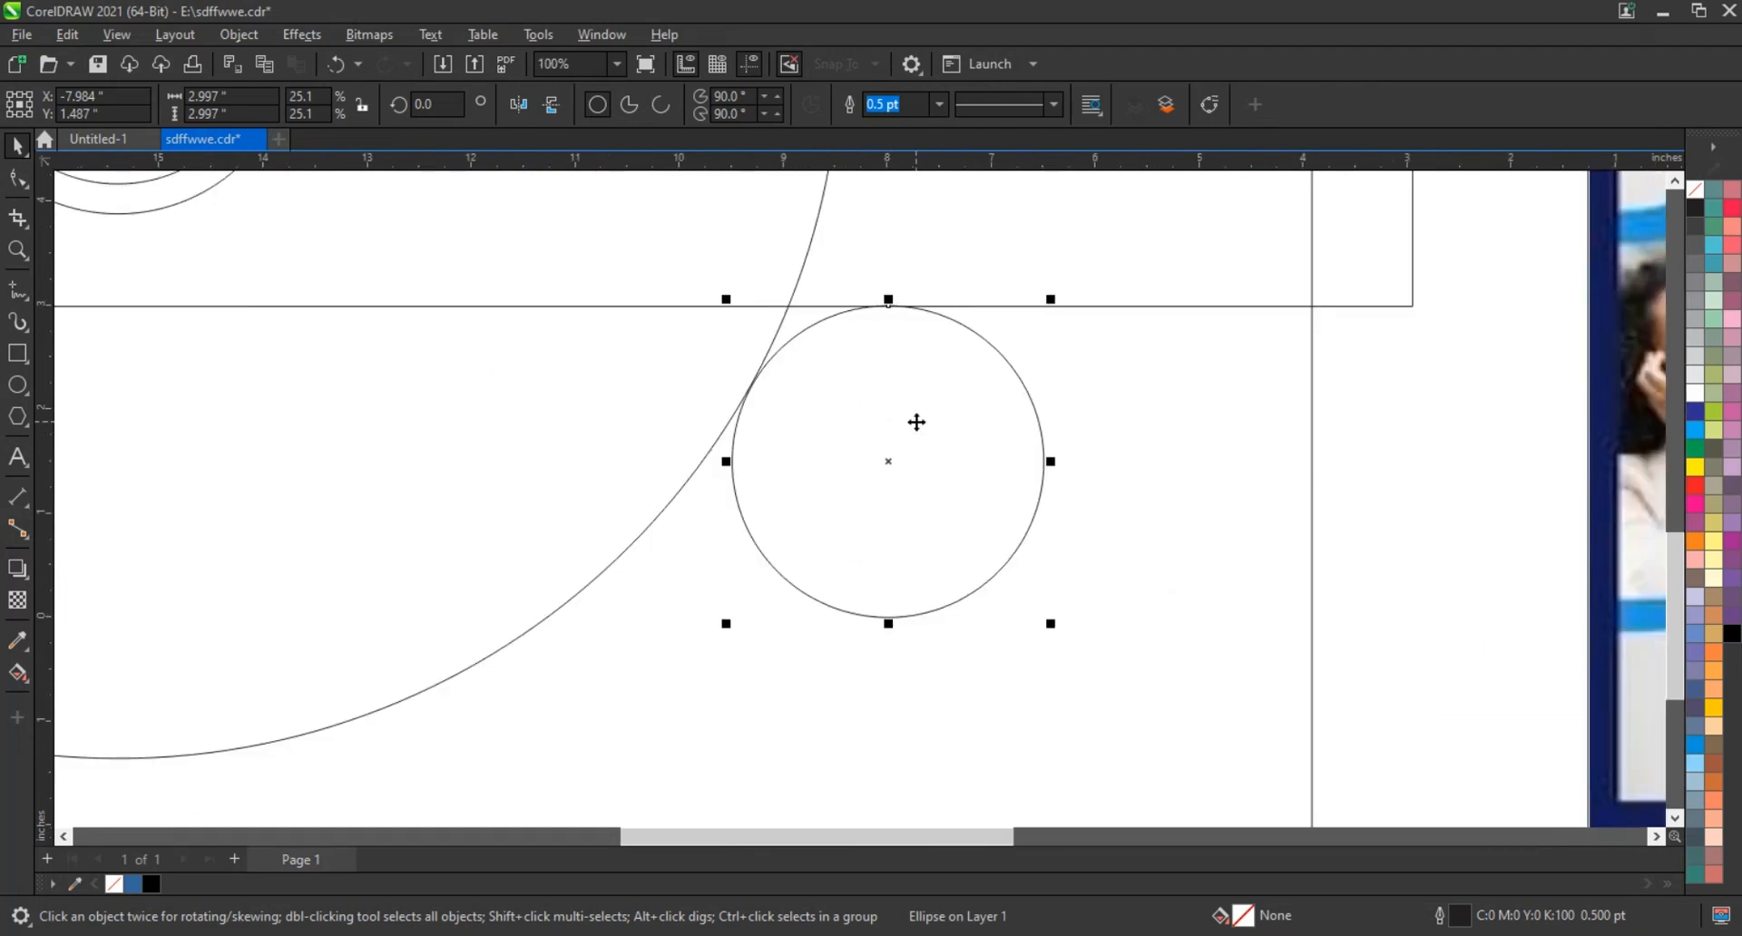
{"action": "scroll", "coordinate": [917, 422], "scroll_direction": "down", "scroll_amount": 4}
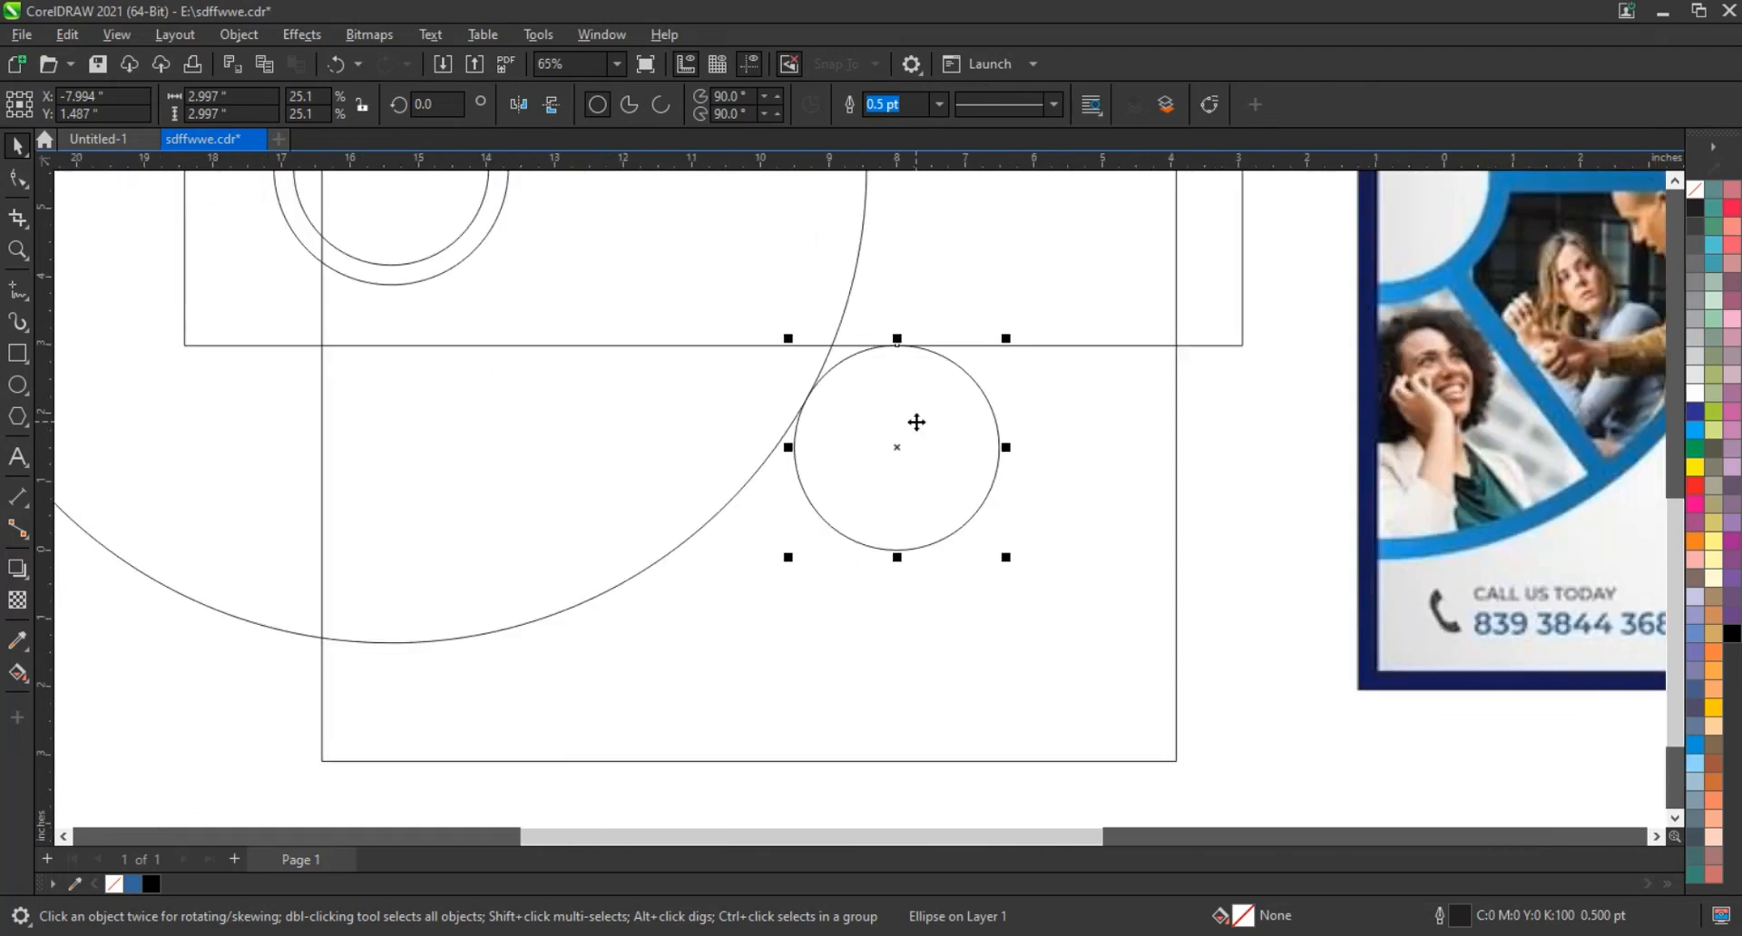
{"action": "left_click", "coordinate": [932, 193]}
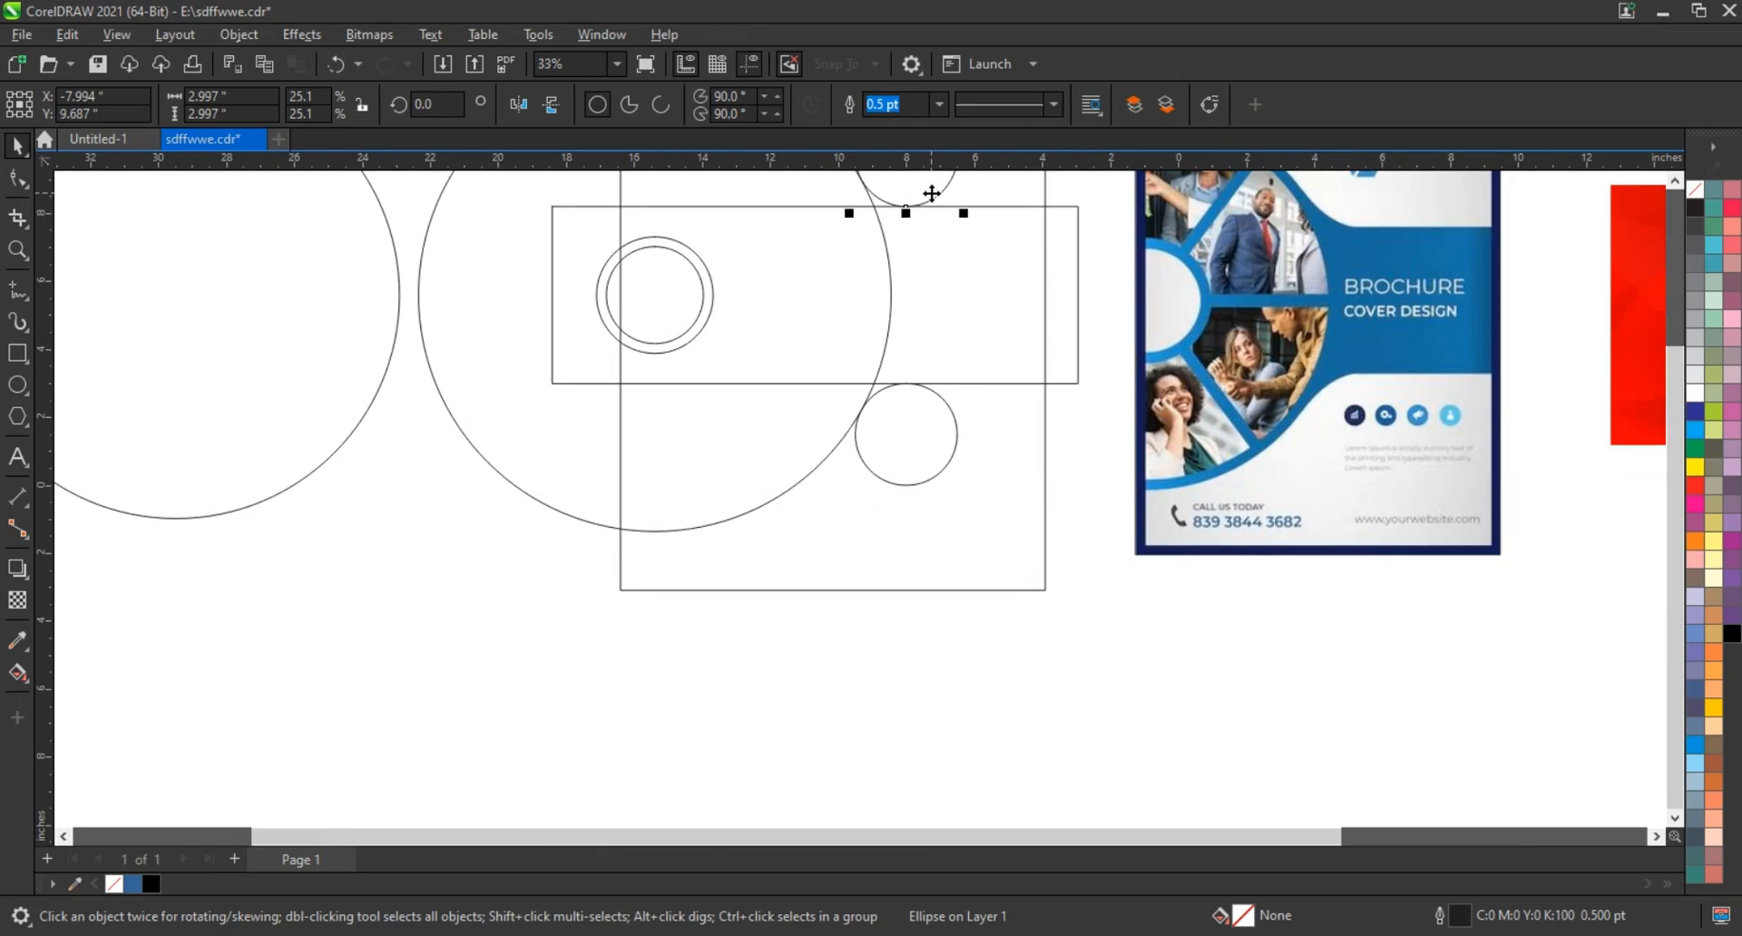
{"action": "scroll", "coordinate": [681, 558], "scroll_direction": "down", "scroll_amount": 2}
{"action": "left_click_drag", "start_coordinate": [546, 204], "coordinate": [1232, 651]}
{"action": "key", "text": "shift+F2"}
{"action": "left_click", "coordinate": [964, 667]}
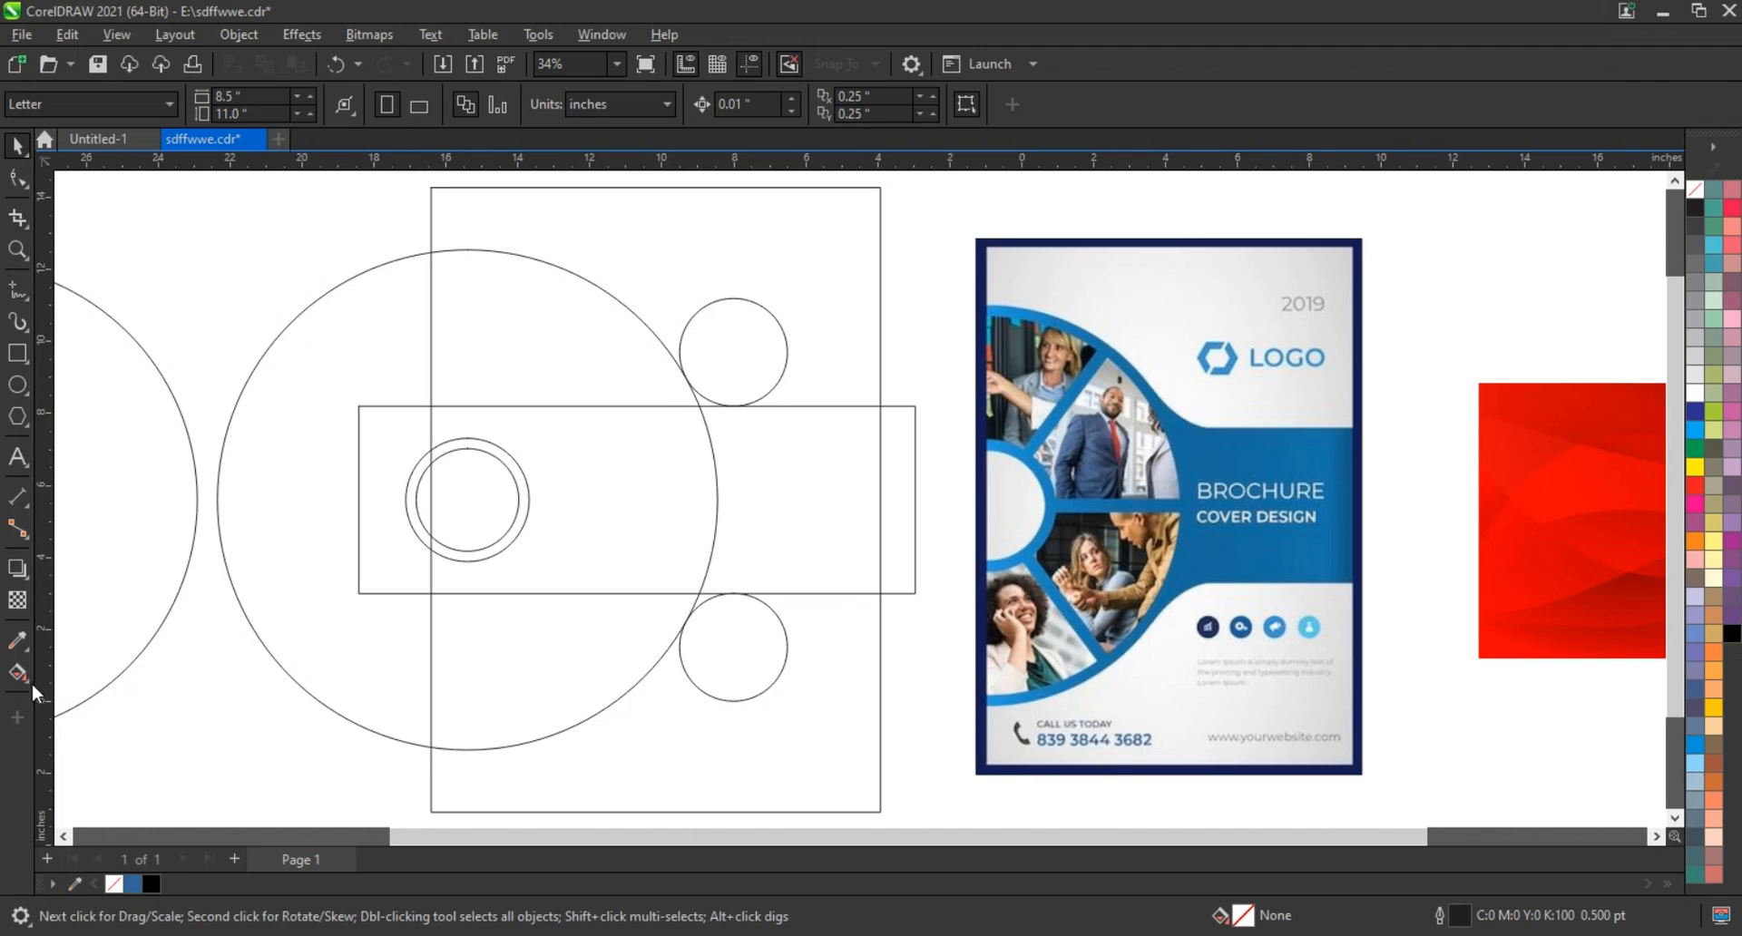
- Smart Fill the two corner gaps beside the small circles and the band area right of the large circle with blue #336699
{"action": "left_click", "coordinate": [33, 687]}
{"action": "left_click", "coordinate": [109, 698]}
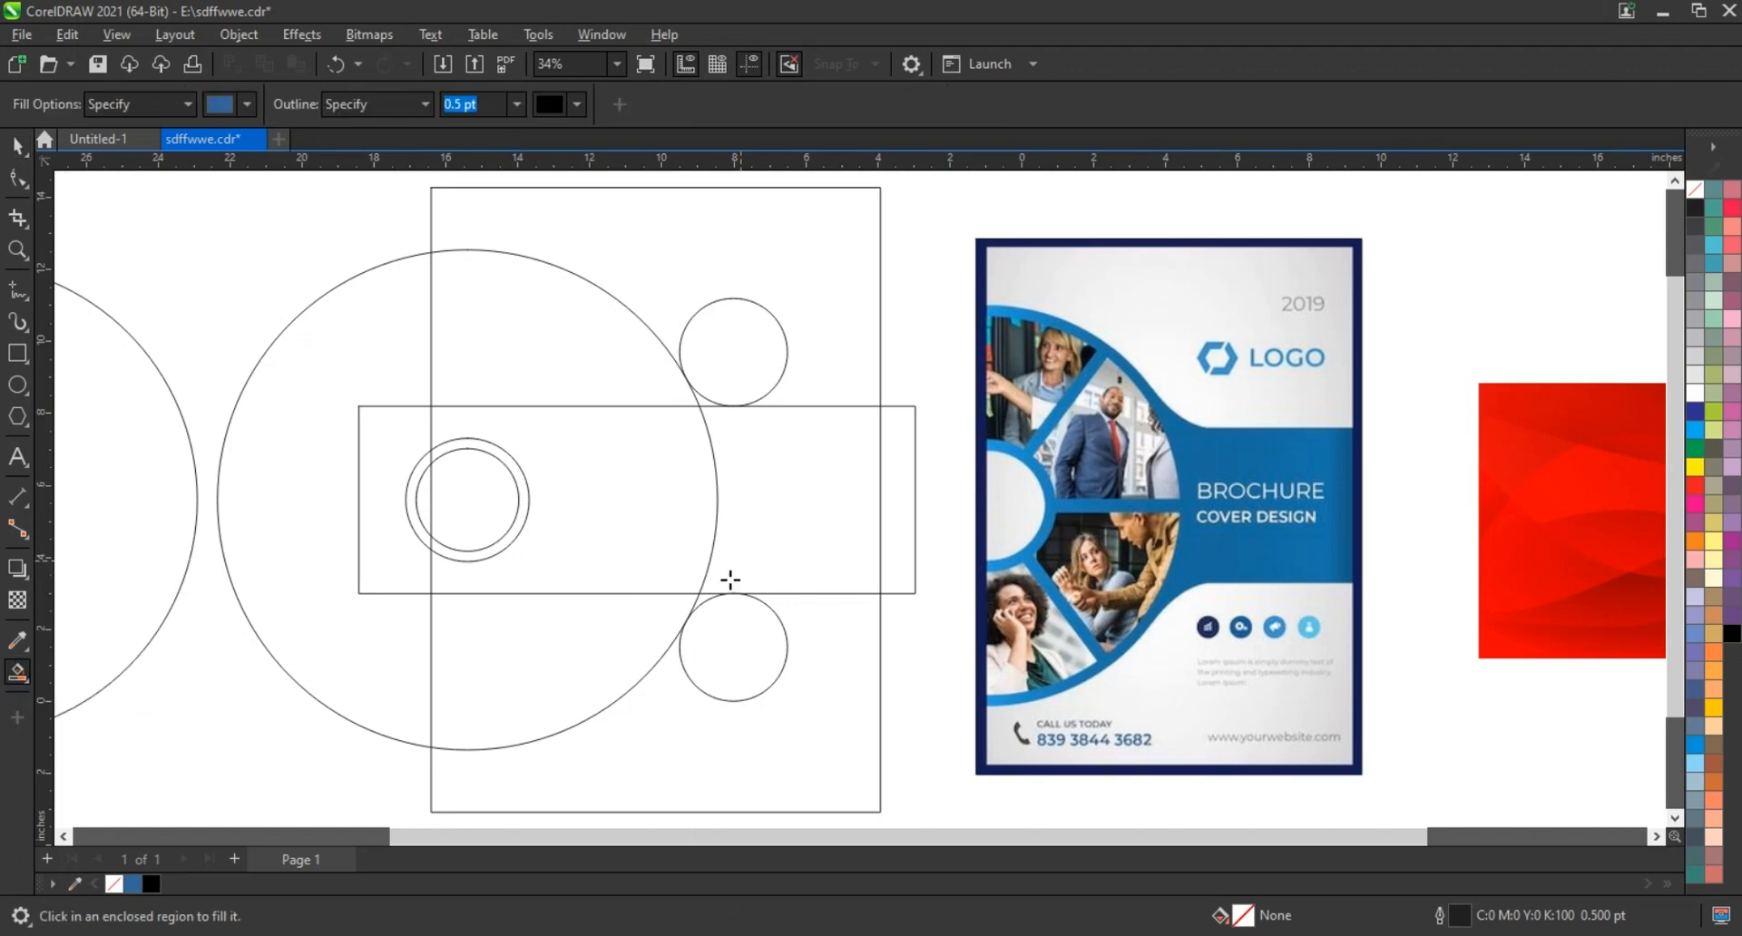
{"action": "left_click", "coordinate": [702, 599]}
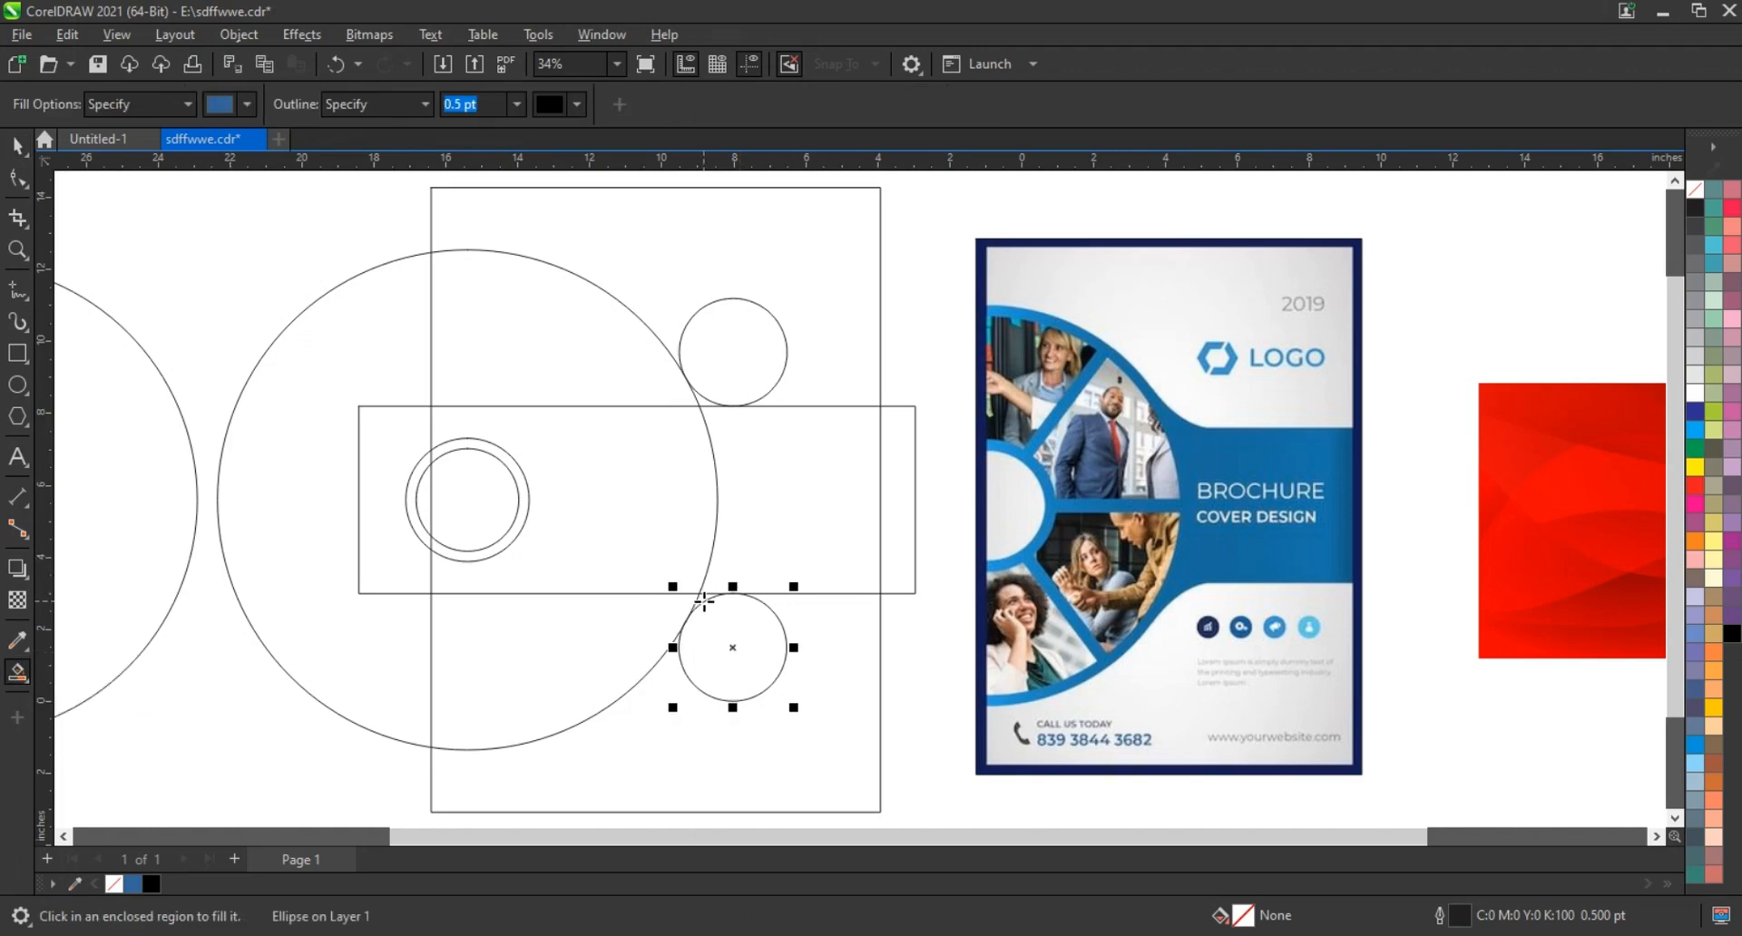
{"action": "left_click", "coordinate": [705, 404]}
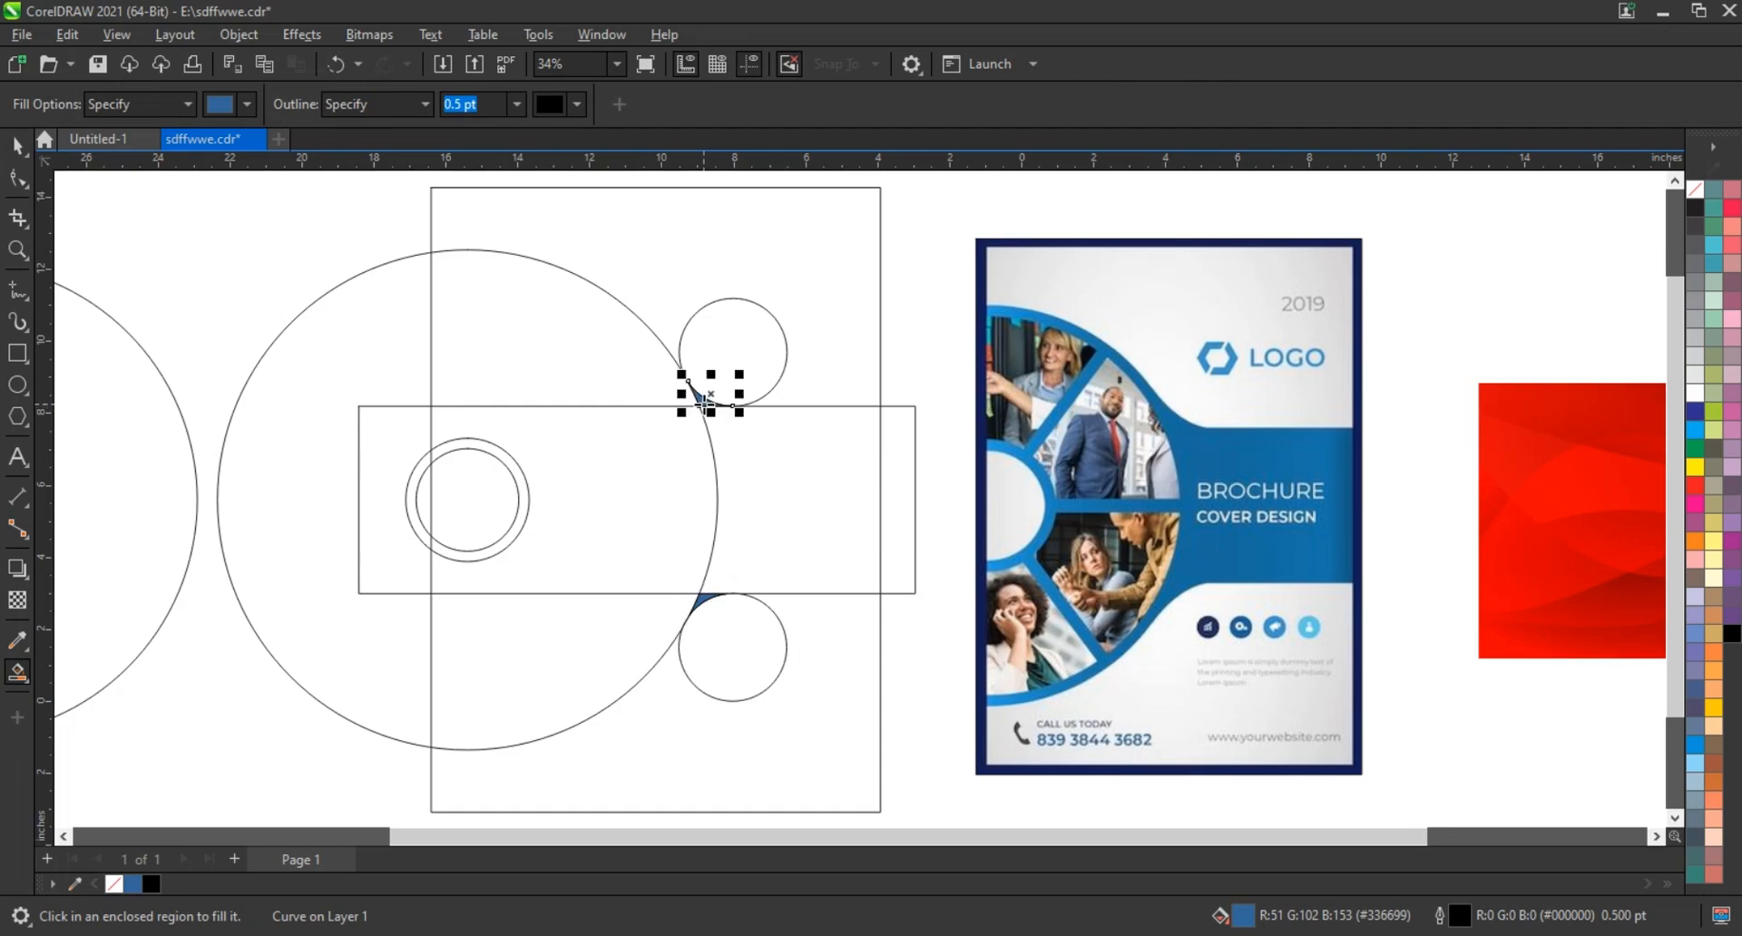
{"action": "left_click", "coordinate": [746, 487]}
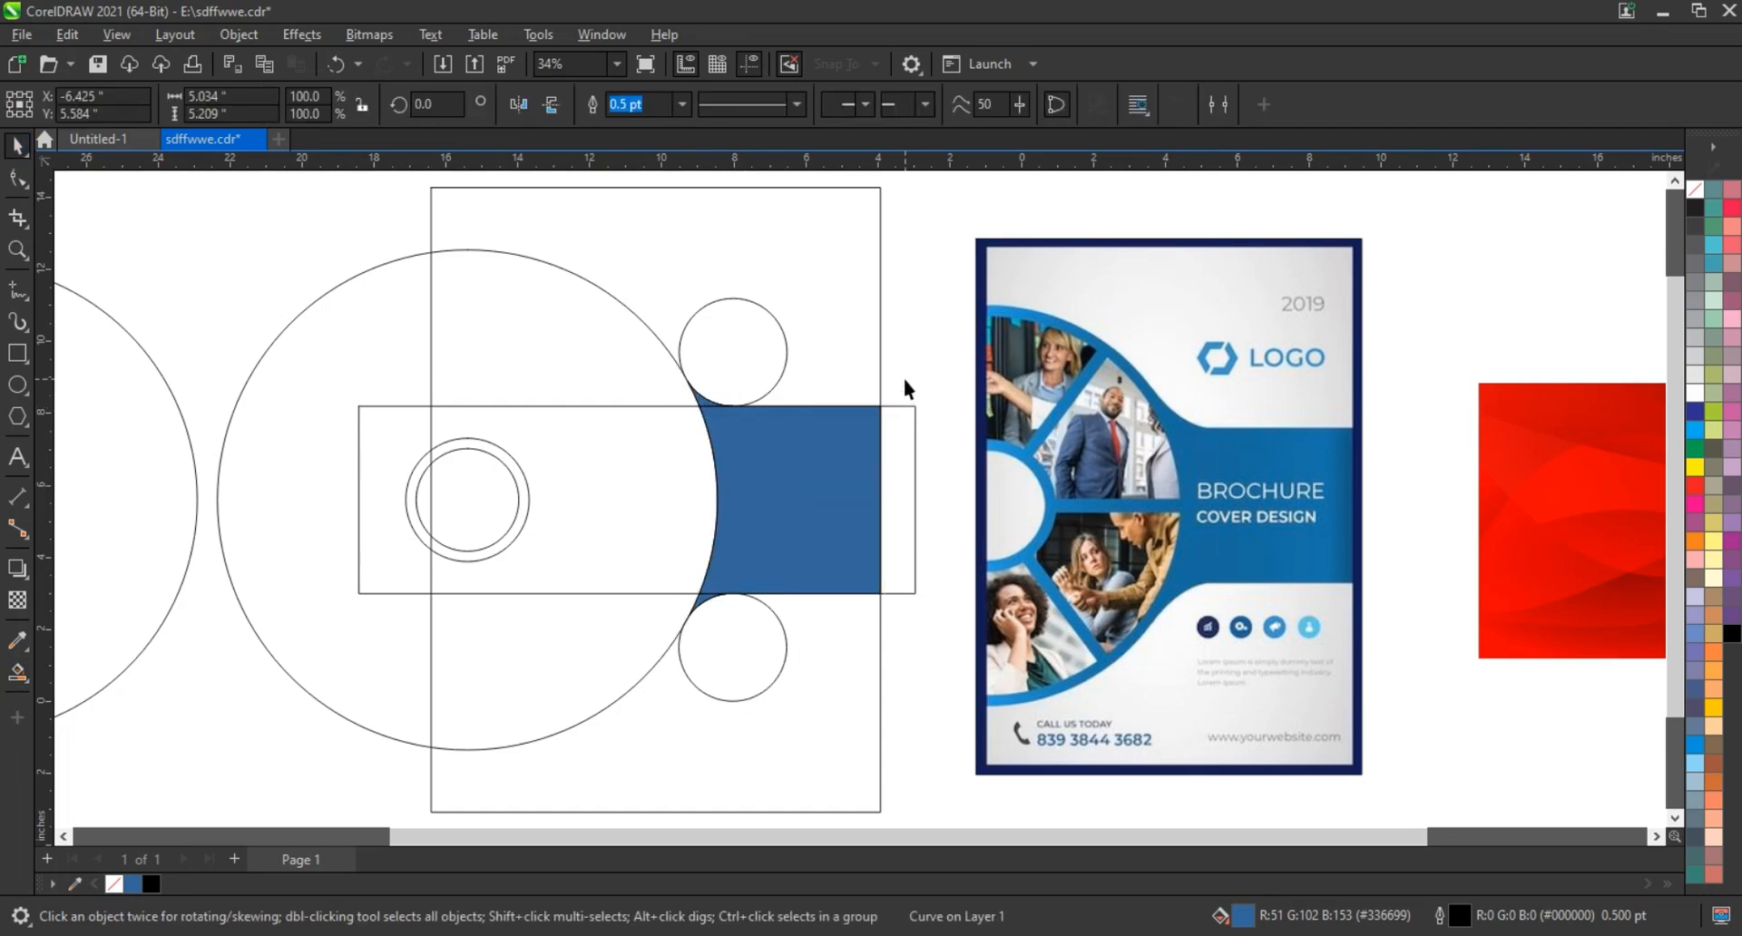
- Weld the two blue corner pieces and the blue band area into one shape
{"action": "left_click_drag", "start_coordinate": [906, 368], "coordinate": [675, 584]}
{"action": "left_click_drag", "start_coordinate": [610, 630], "coordinate": [608, 629]}
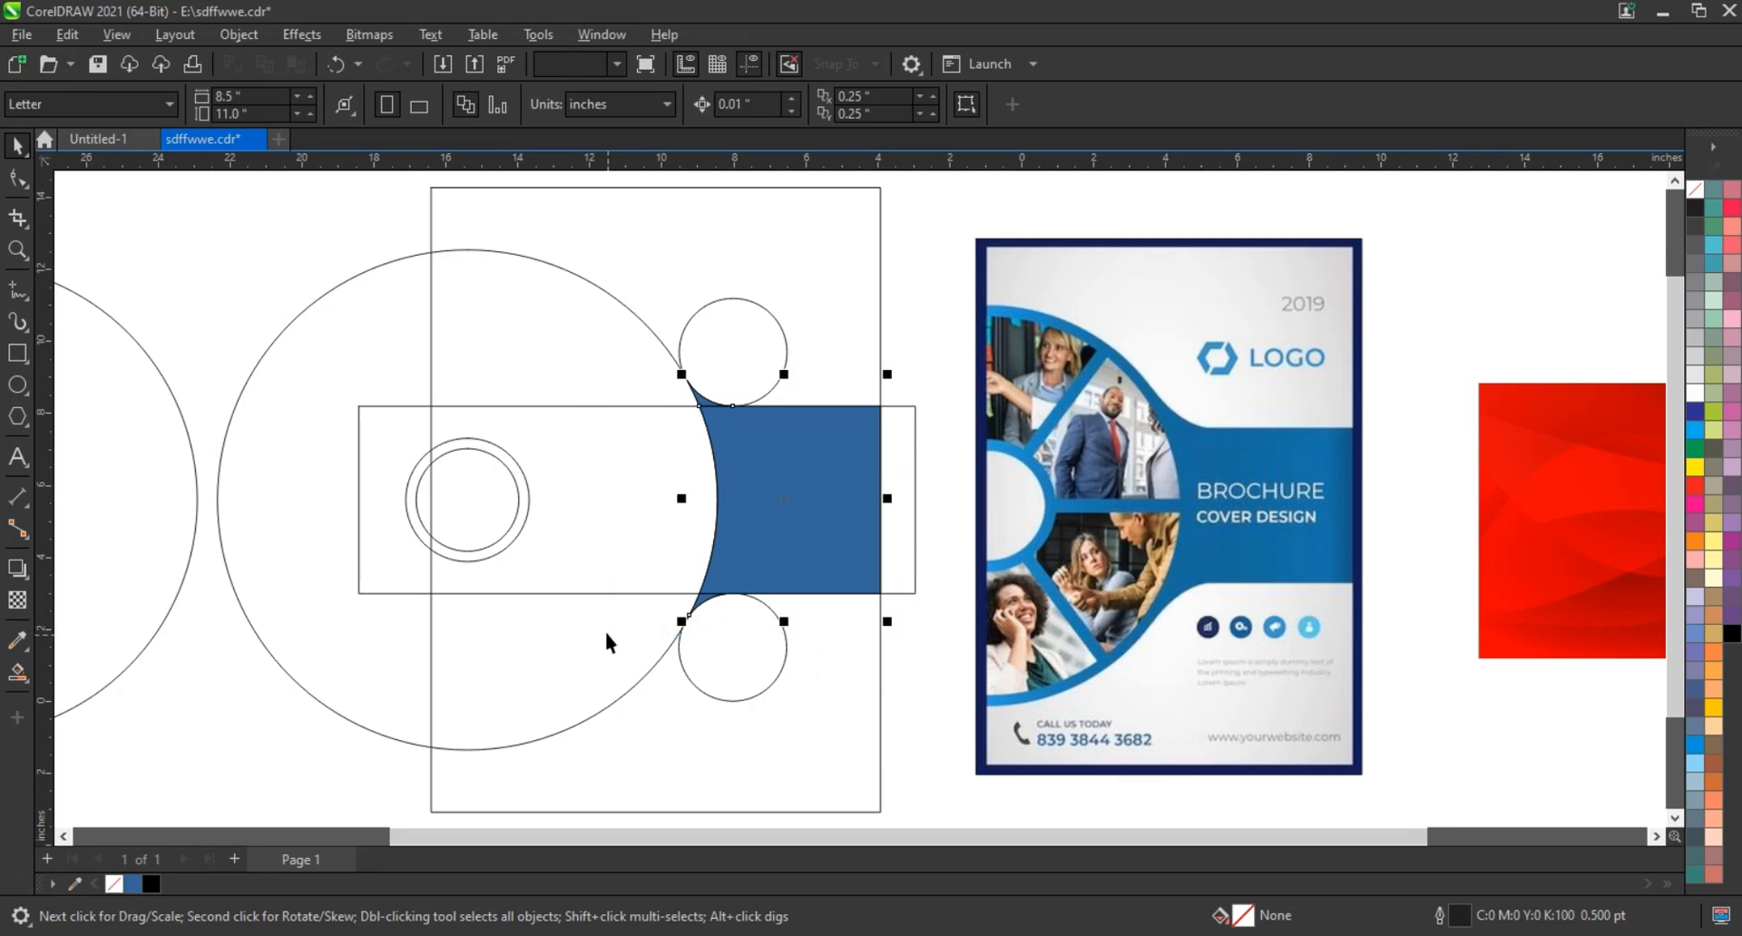
{"action": "left_click", "coordinate": [911, 316]}
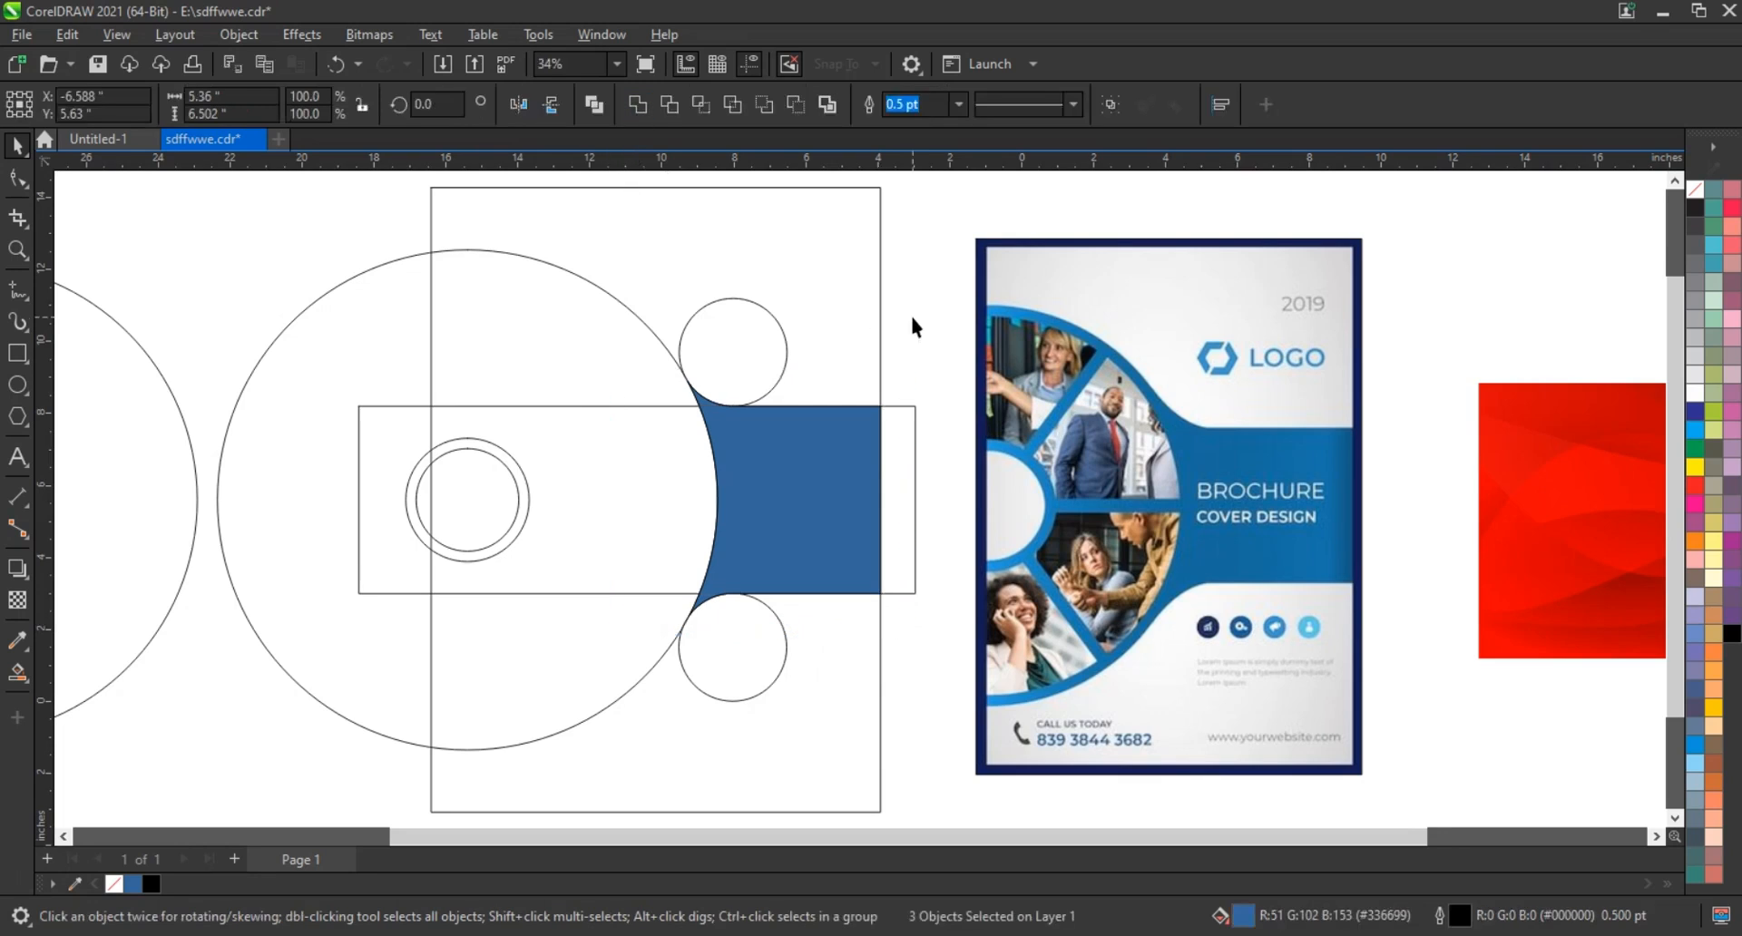
- Smart Fill the large circle's middle, upper and lower areas inside the page with blue #336699, leaving the inner circle empty
{"action": "left_click", "coordinate": [18, 673]}
{"action": "left_click", "coordinate": [638, 536]}
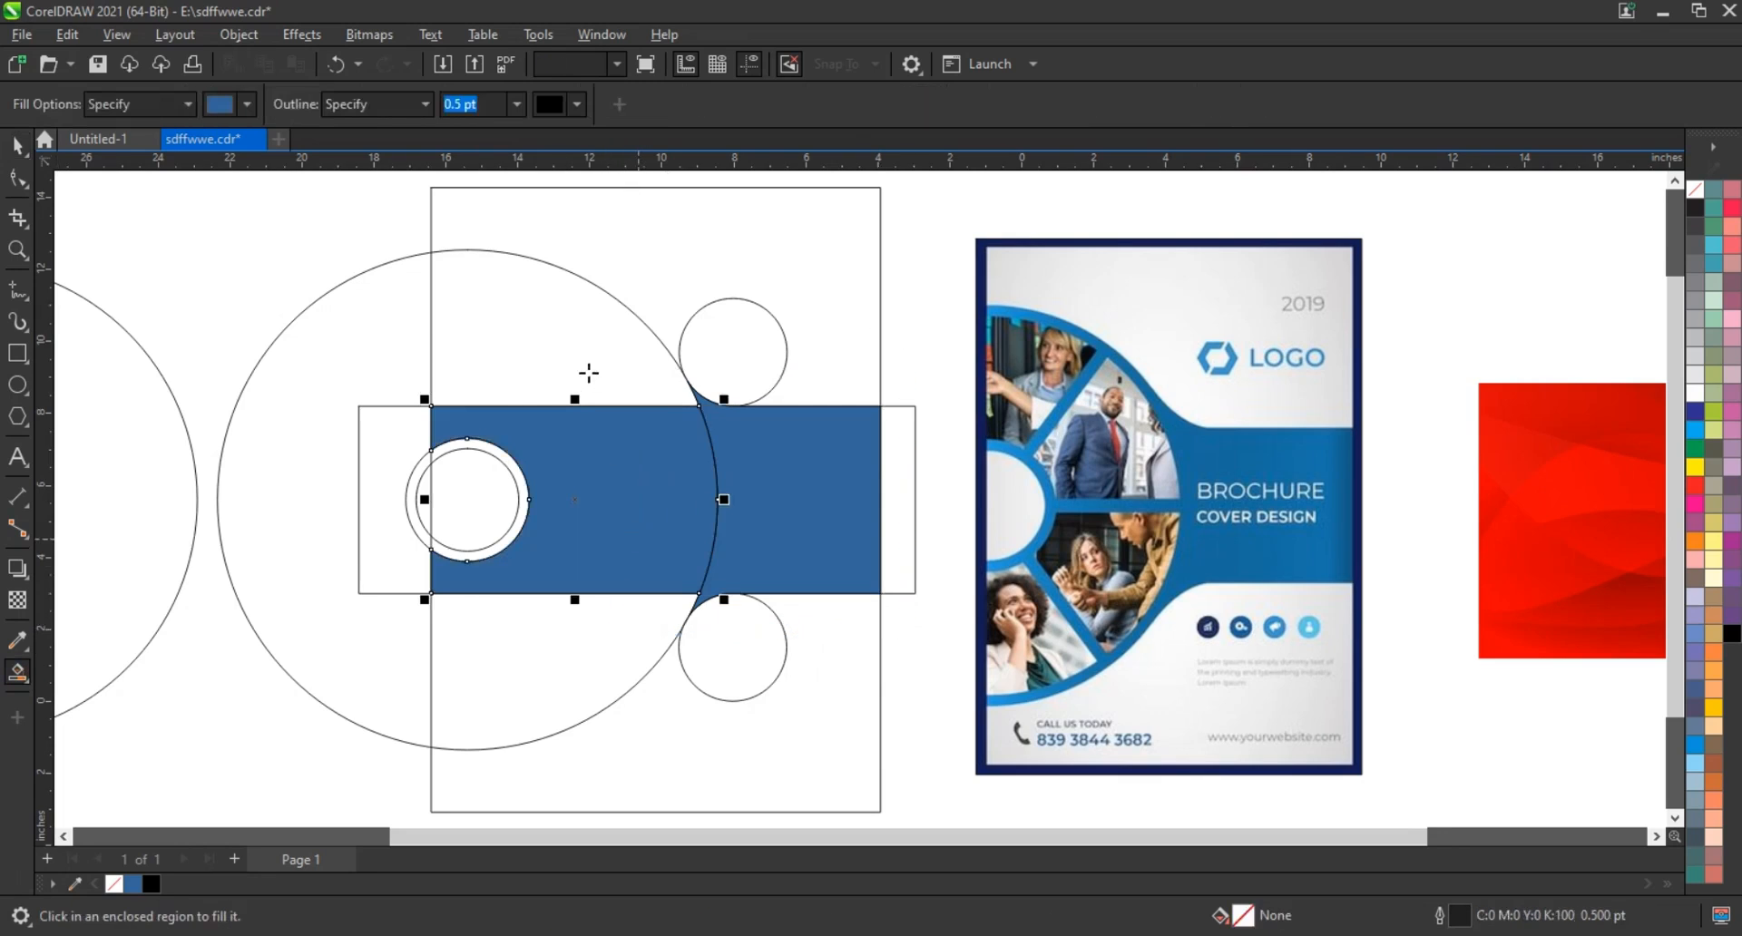
{"action": "left_click", "coordinate": [587, 373]}
{"action": "left_click", "coordinate": [543, 614]}
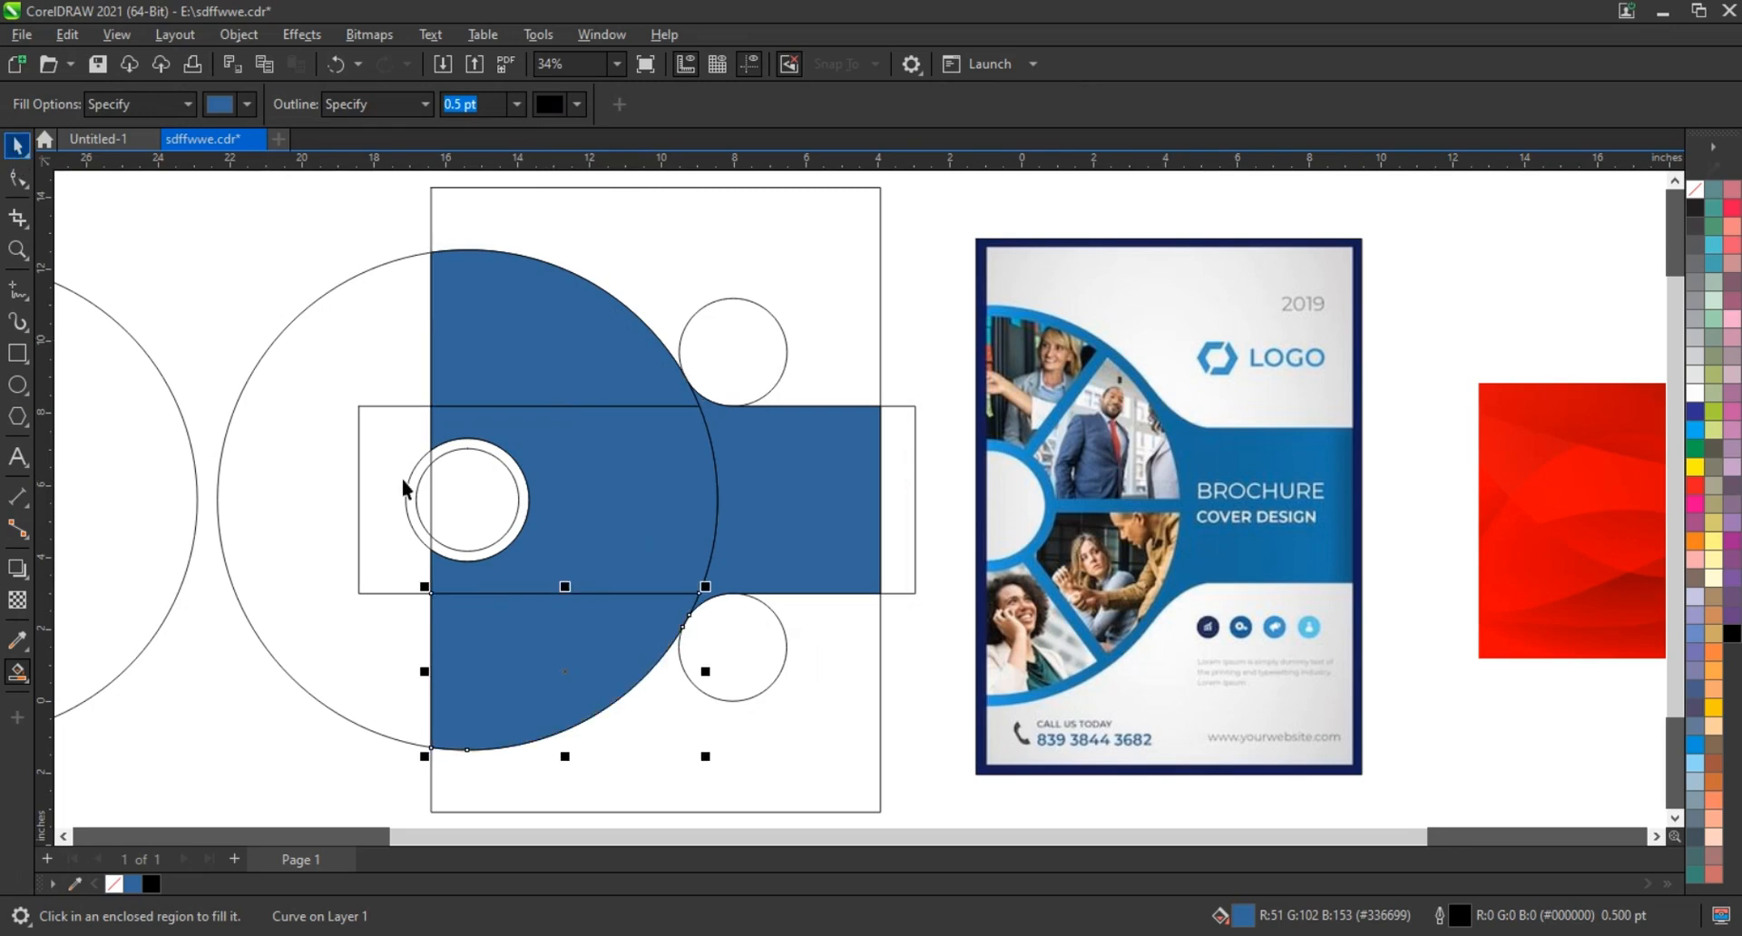
- Weld the three filled circle areas and the blue band piece into a single shape
{"action": "left_click", "coordinate": [641, 540], "text": "shift"}
{"action": "left_click", "coordinate": [551, 349], "text": "shift"}
{"action": "left_click", "coordinate": [758, 439], "text": "shift"}
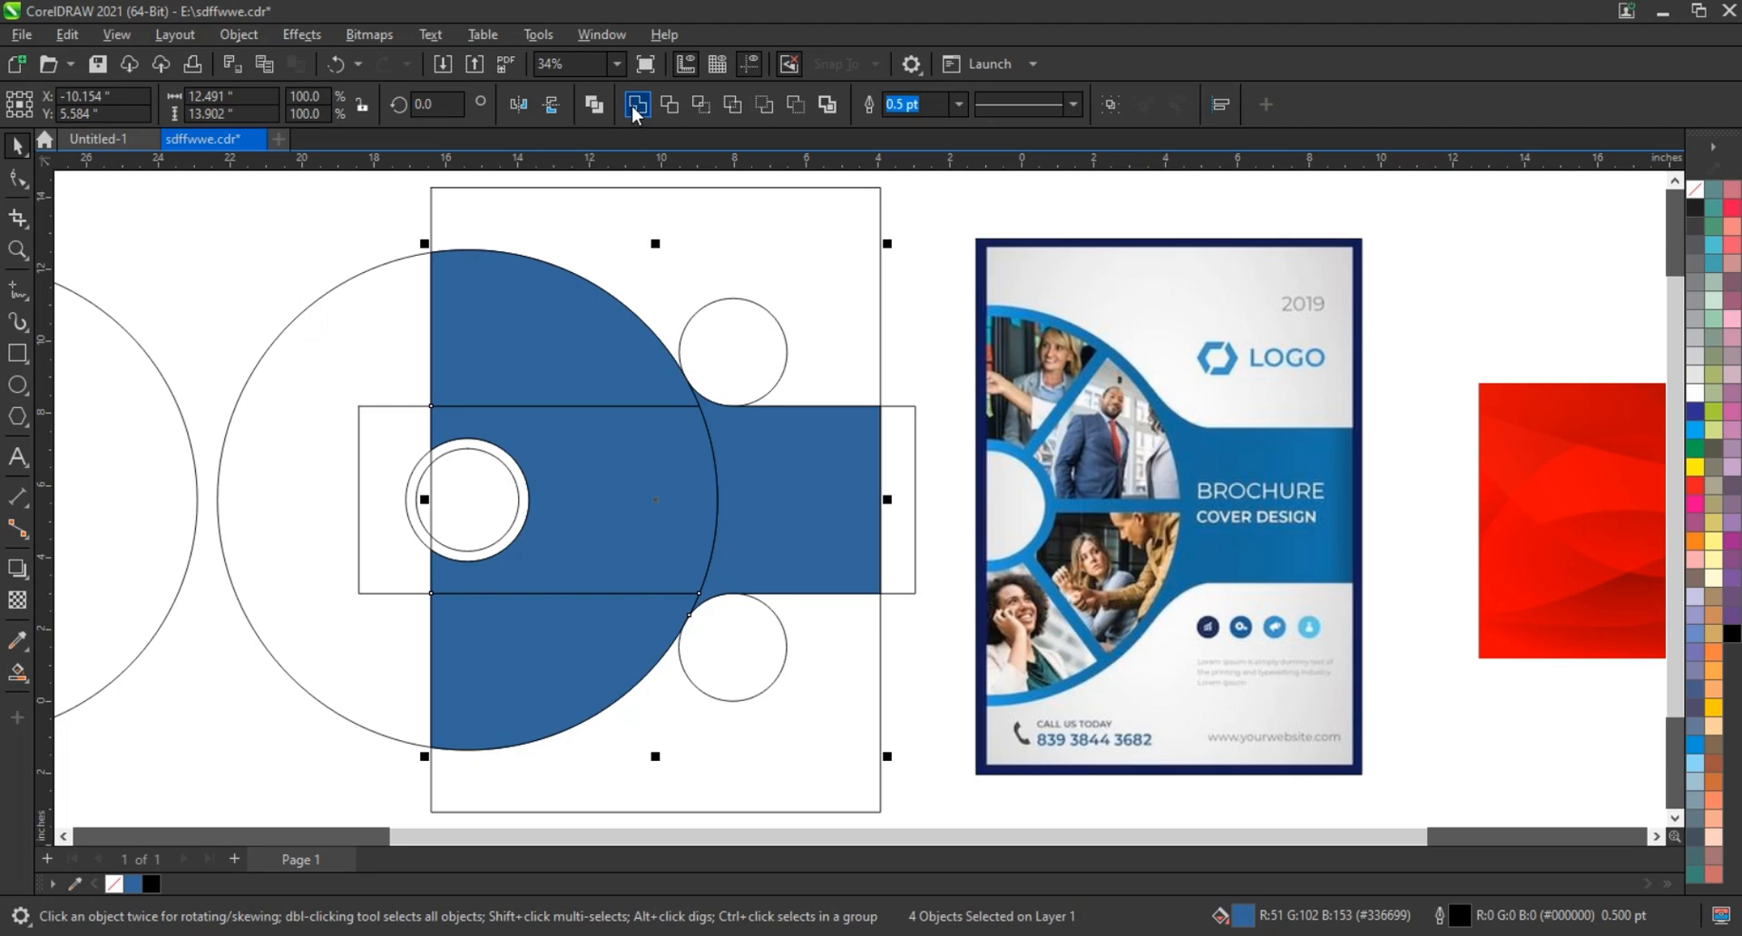
{"action": "left_click", "coordinate": [637, 104]}
{"action": "left_click", "coordinate": [906, 323]}
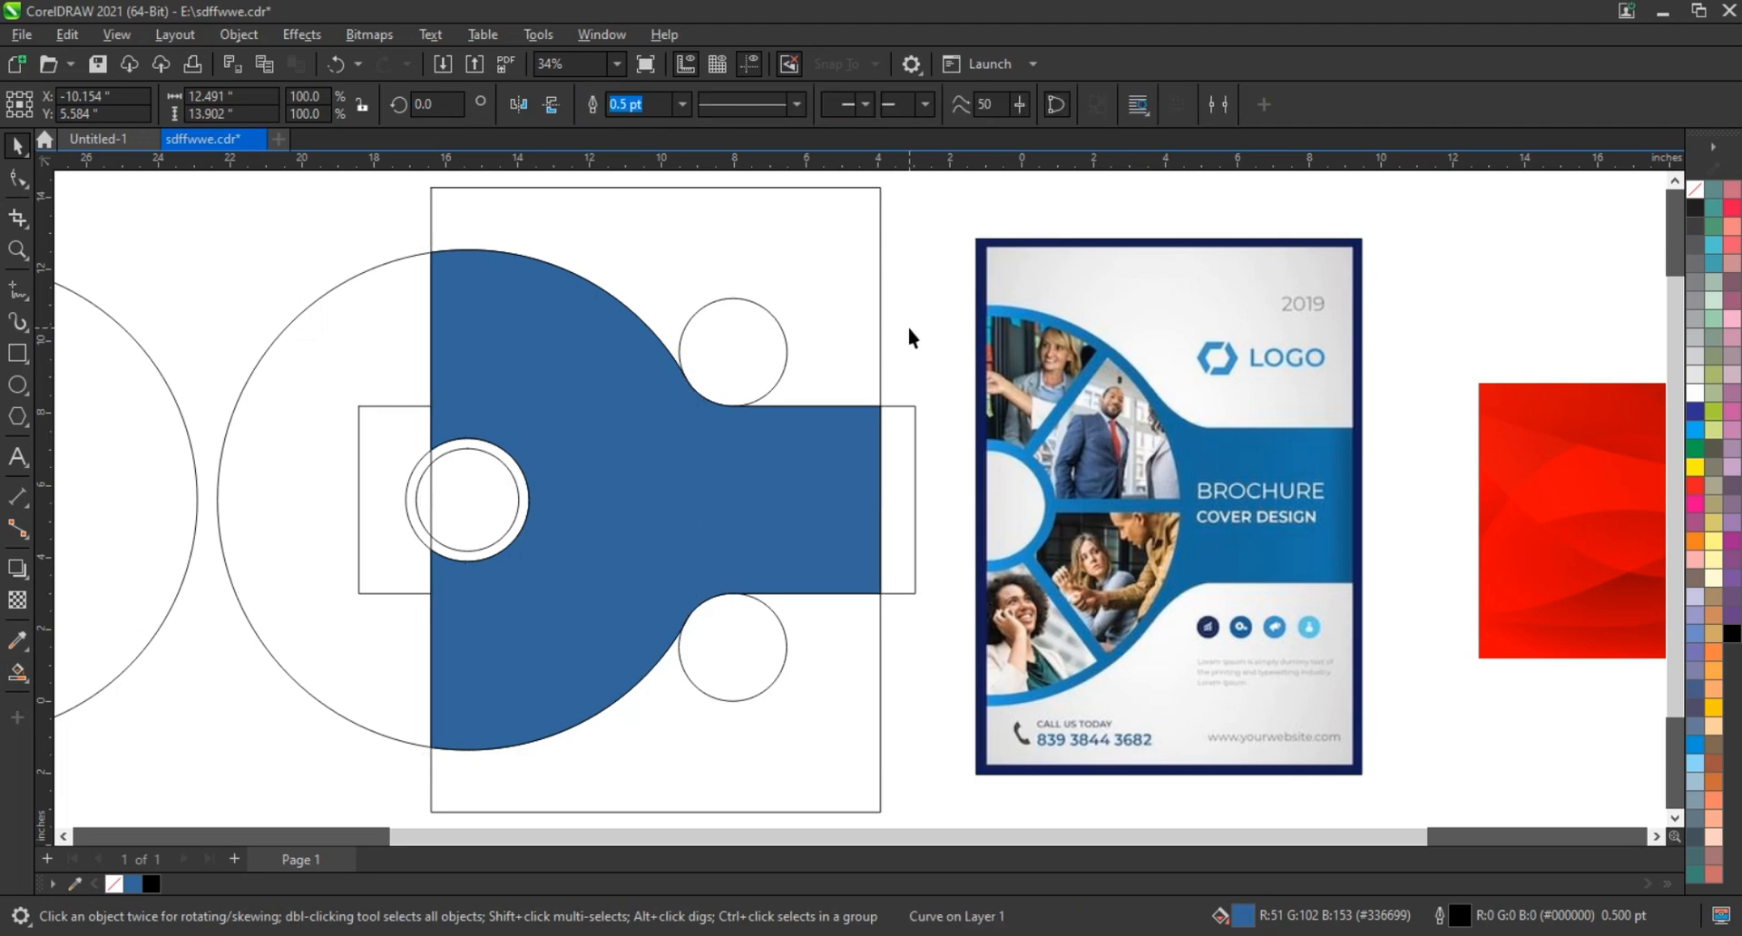
- Delete the two small circles above and below the band
{"action": "left_click", "coordinate": [775, 645]}
{"action": "key", "text": "Delete"}
{"action": "left_click", "coordinate": [767, 372]}
{"action": "key", "text": "Delete"}
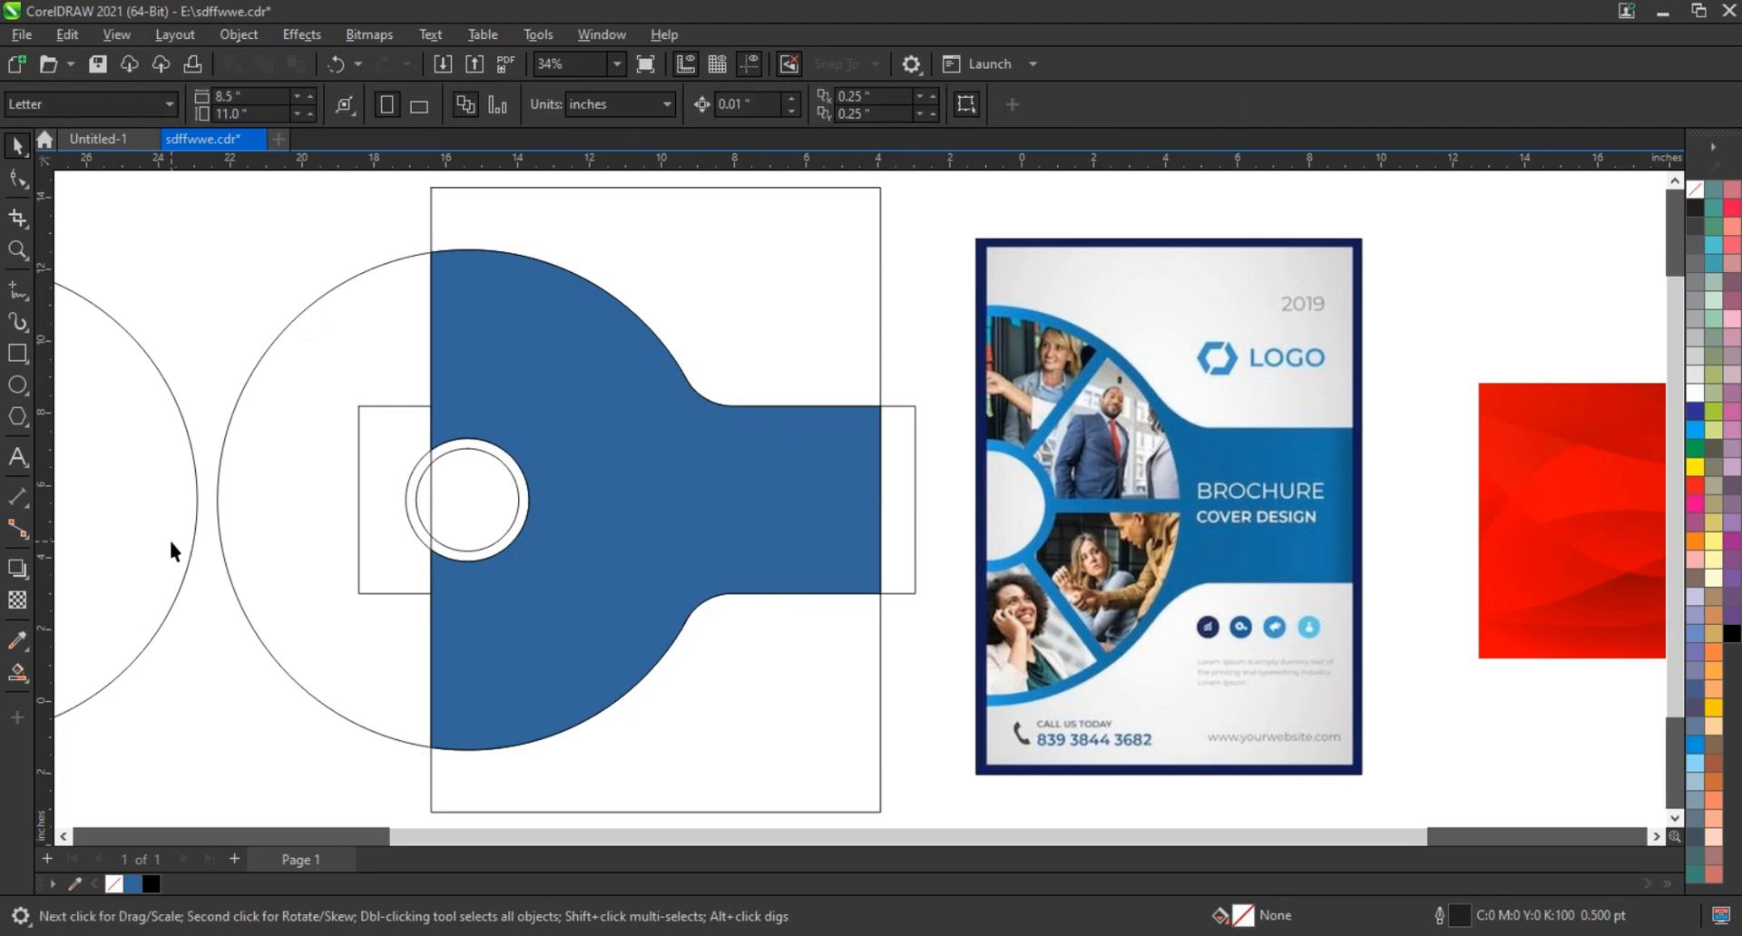
- Centre the spare circle from beside the page on the large circle and bring it to the front
{"action": "left_click_drag", "start_coordinate": [172, 541], "coordinate": [585, 544]}
{"action": "left_click", "coordinate": [460, 245], "text": "shift"}
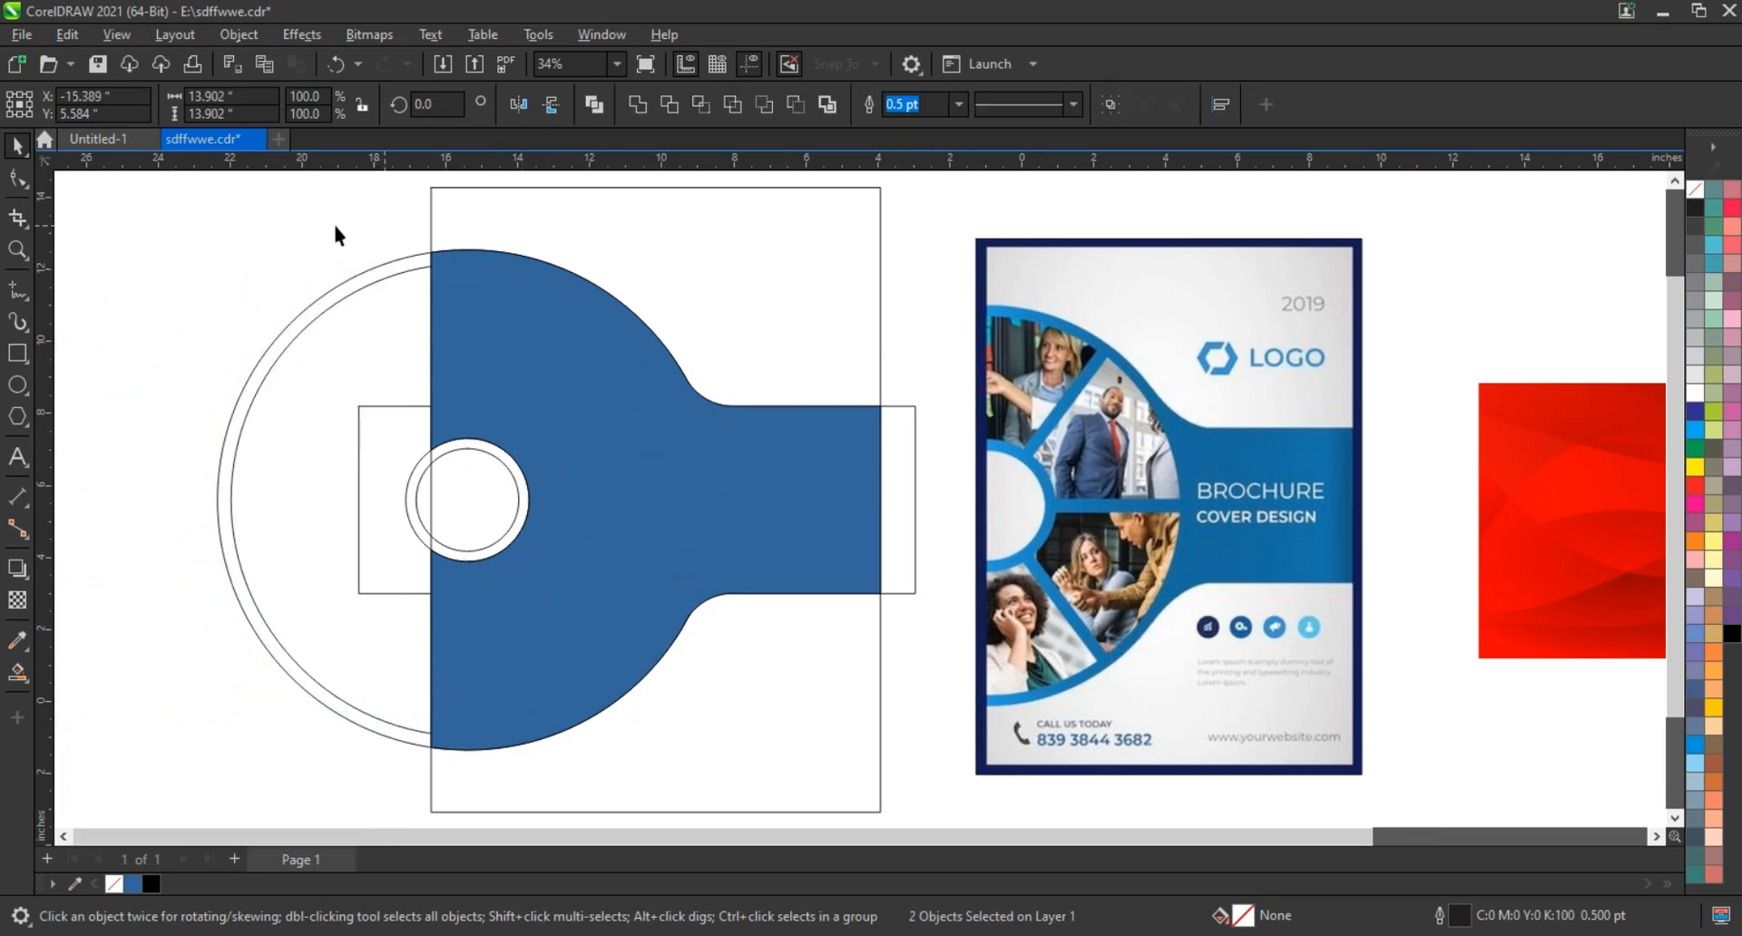
{"action": "left_click", "coordinate": [369, 285]}
{"action": "key", "text": "shift+Page_Up"}
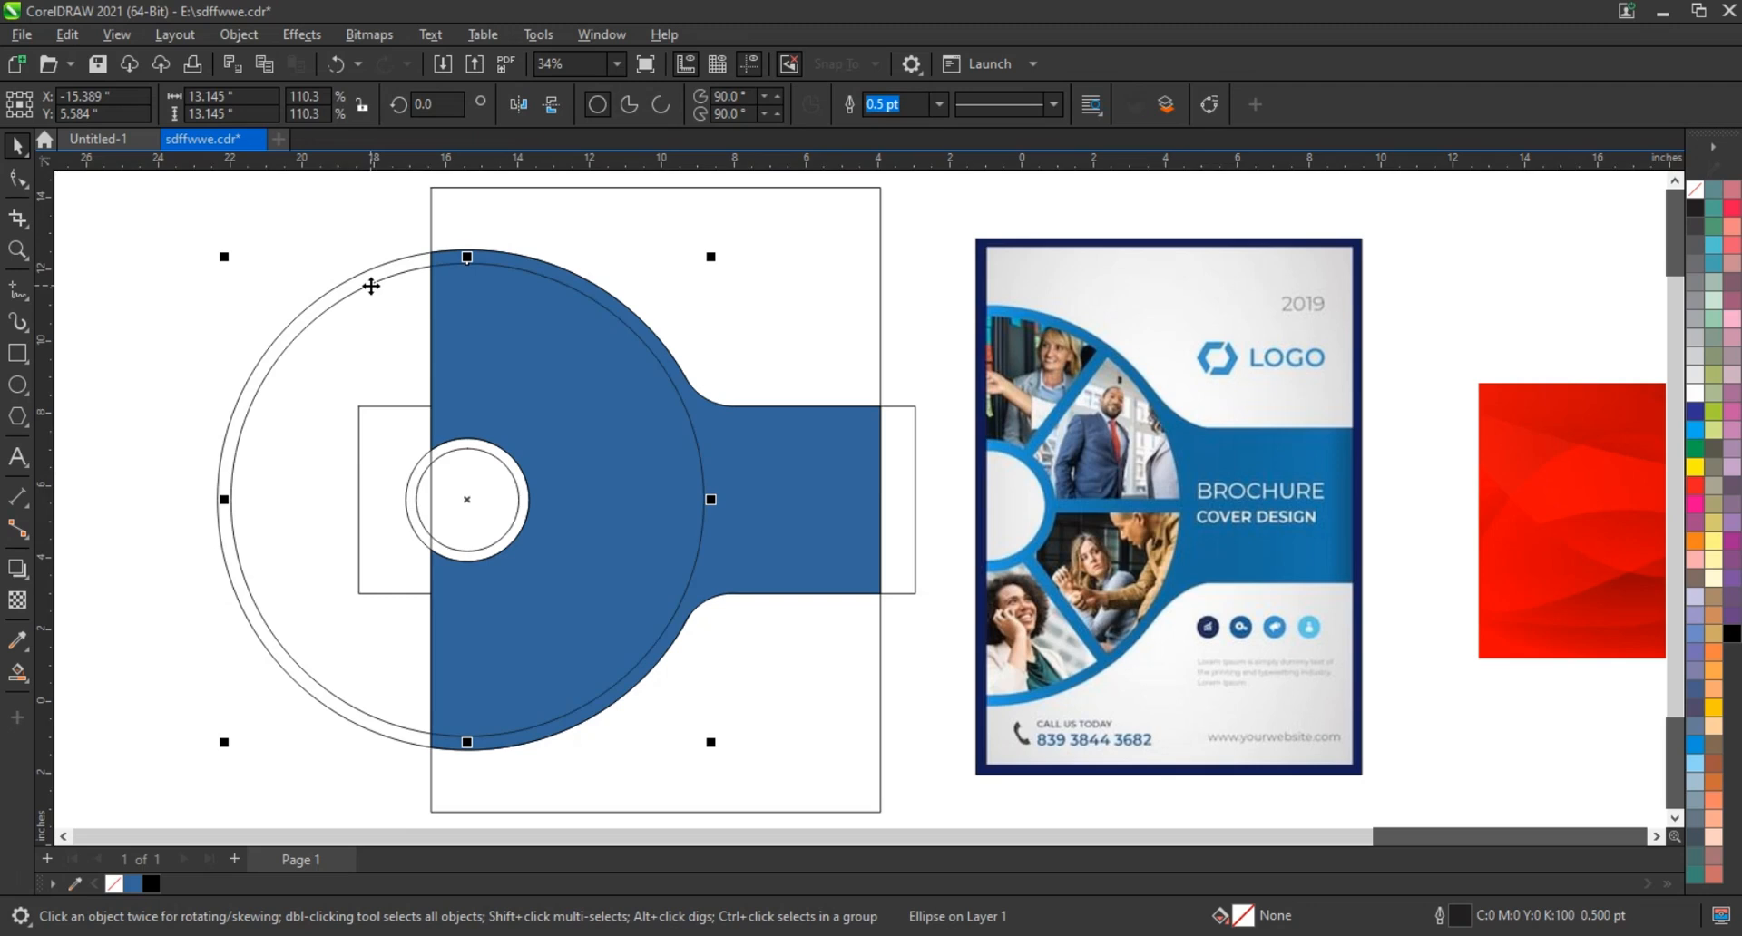
{"action": "left_click", "coordinate": [227, 282]}
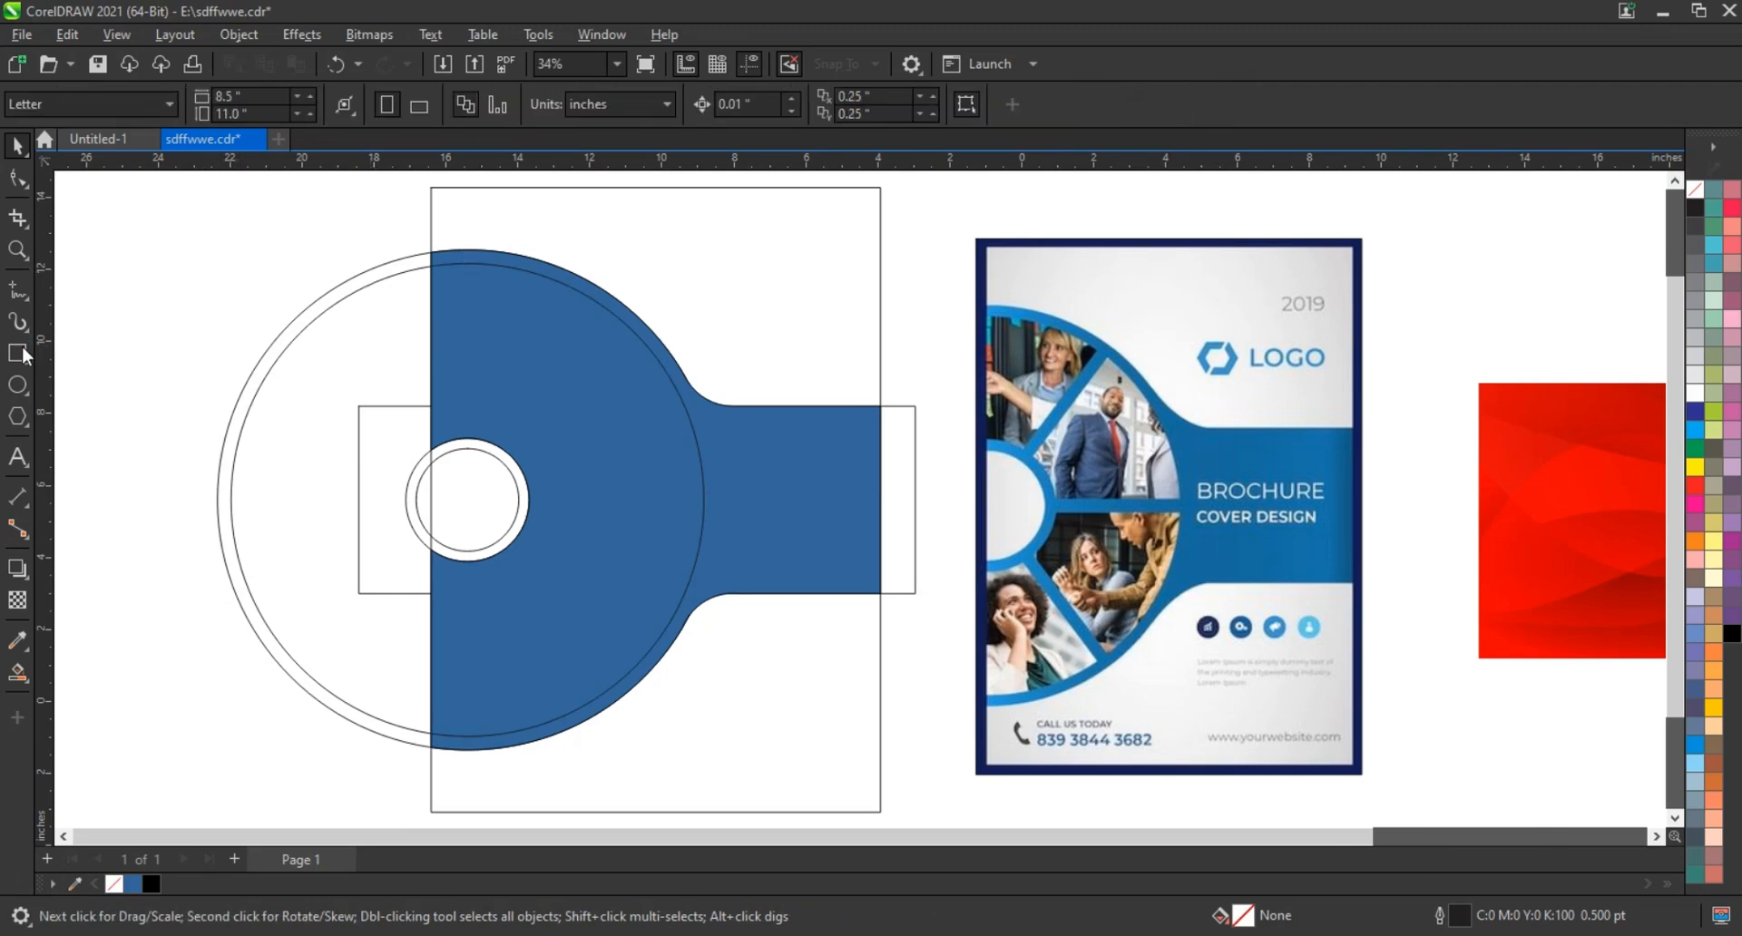
- PowerClip the red wave image inside the welded blue shape
{"action": "right_click", "coordinate": [1322, 296]}
{"action": "left_click", "coordinate": [853, 500]}
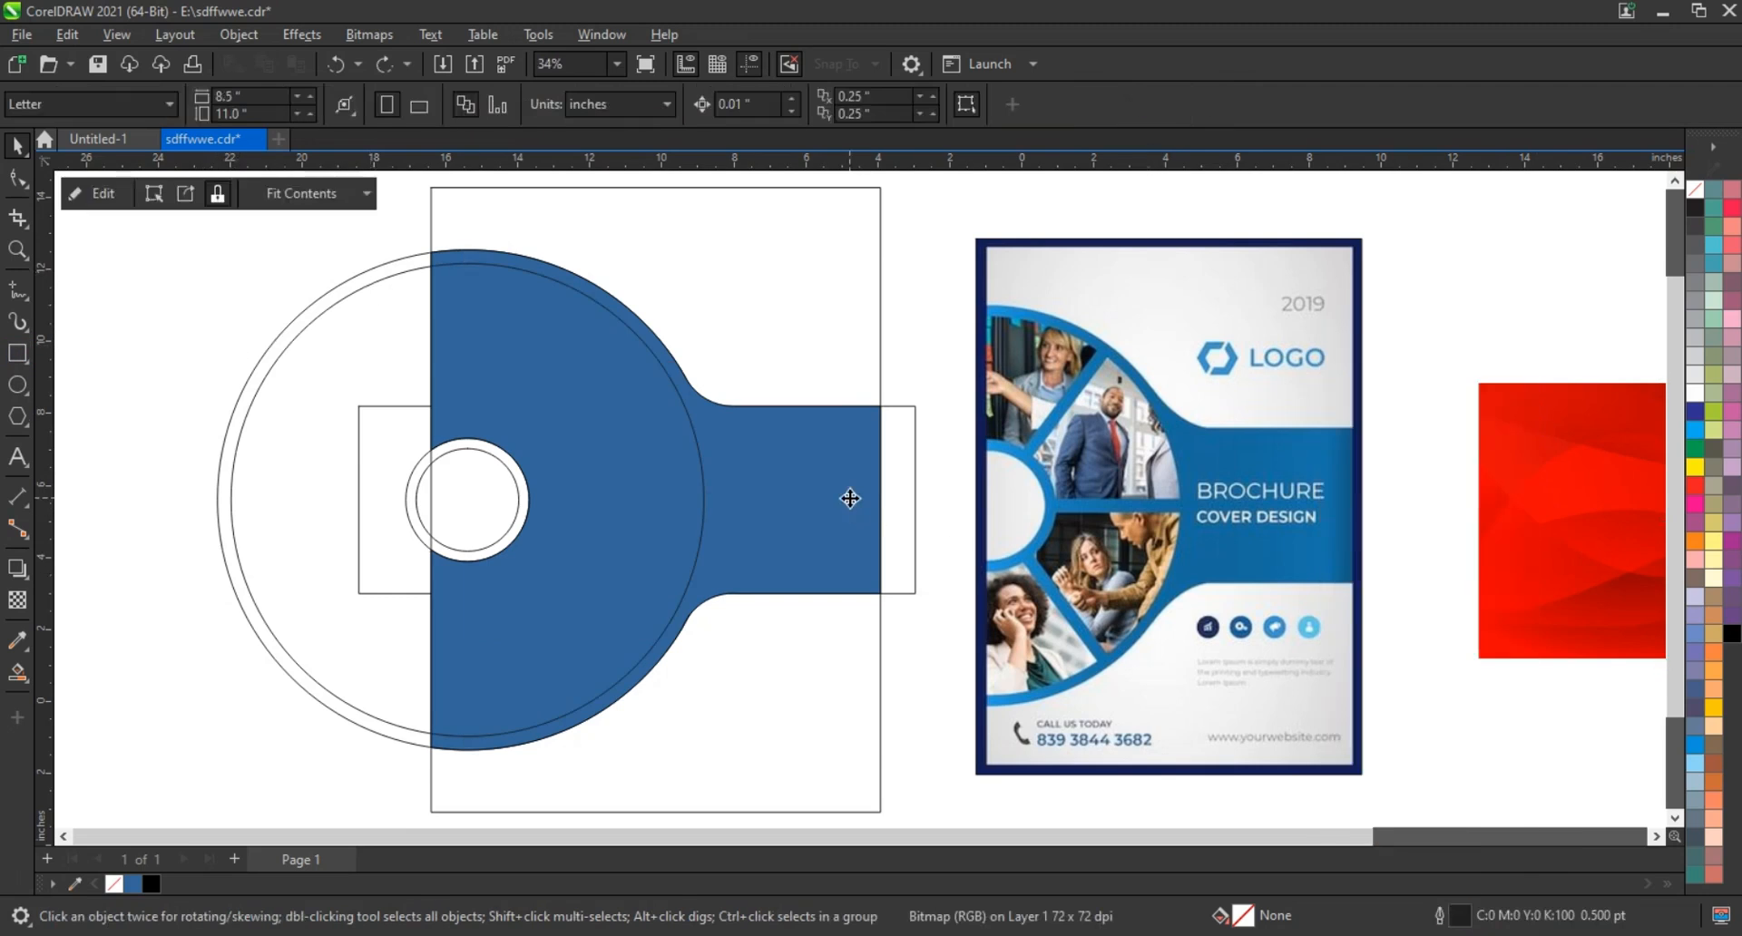
- Inside the PowerClip, enlarge the red wave image to about 18.8 by 14.1 inches and mirror it horizontally
{"action": "right_click", "coordinate": [850, 499]}
{"action": "left_click", "coordinate": [916, 304]}
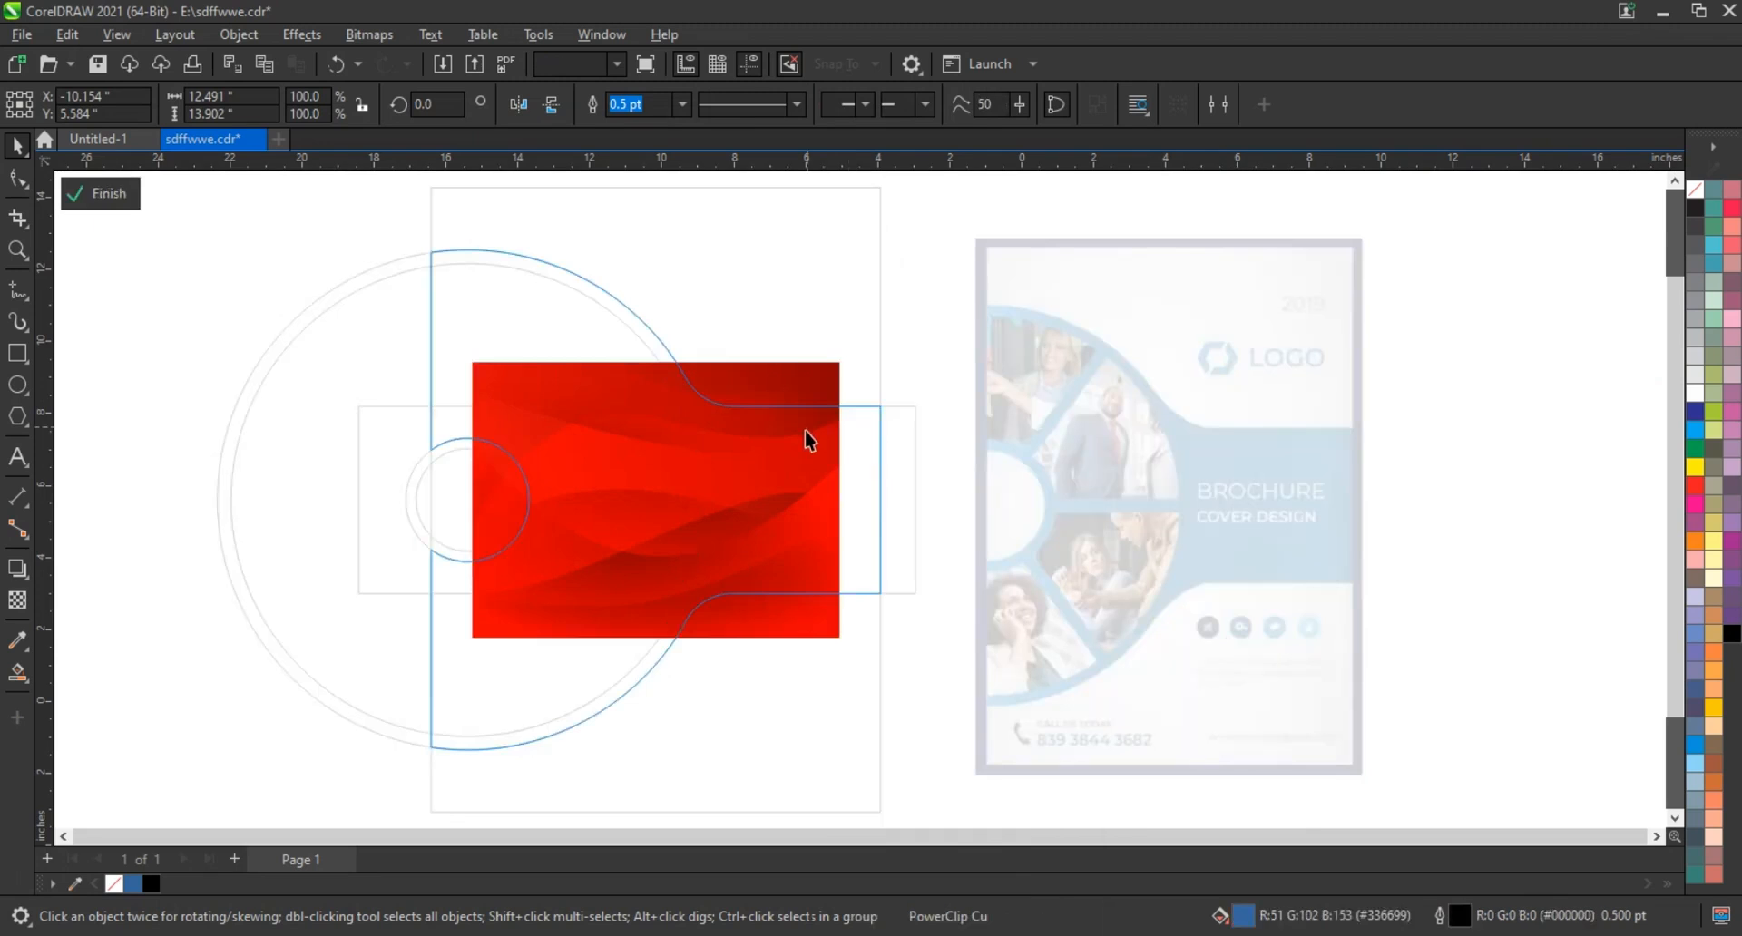
{"action": "left_click", "coordinate": [809, 440]}
{"action": "left_click_drag", "start_coordinate": [841, 361], "coordinate": [1000, 202]}
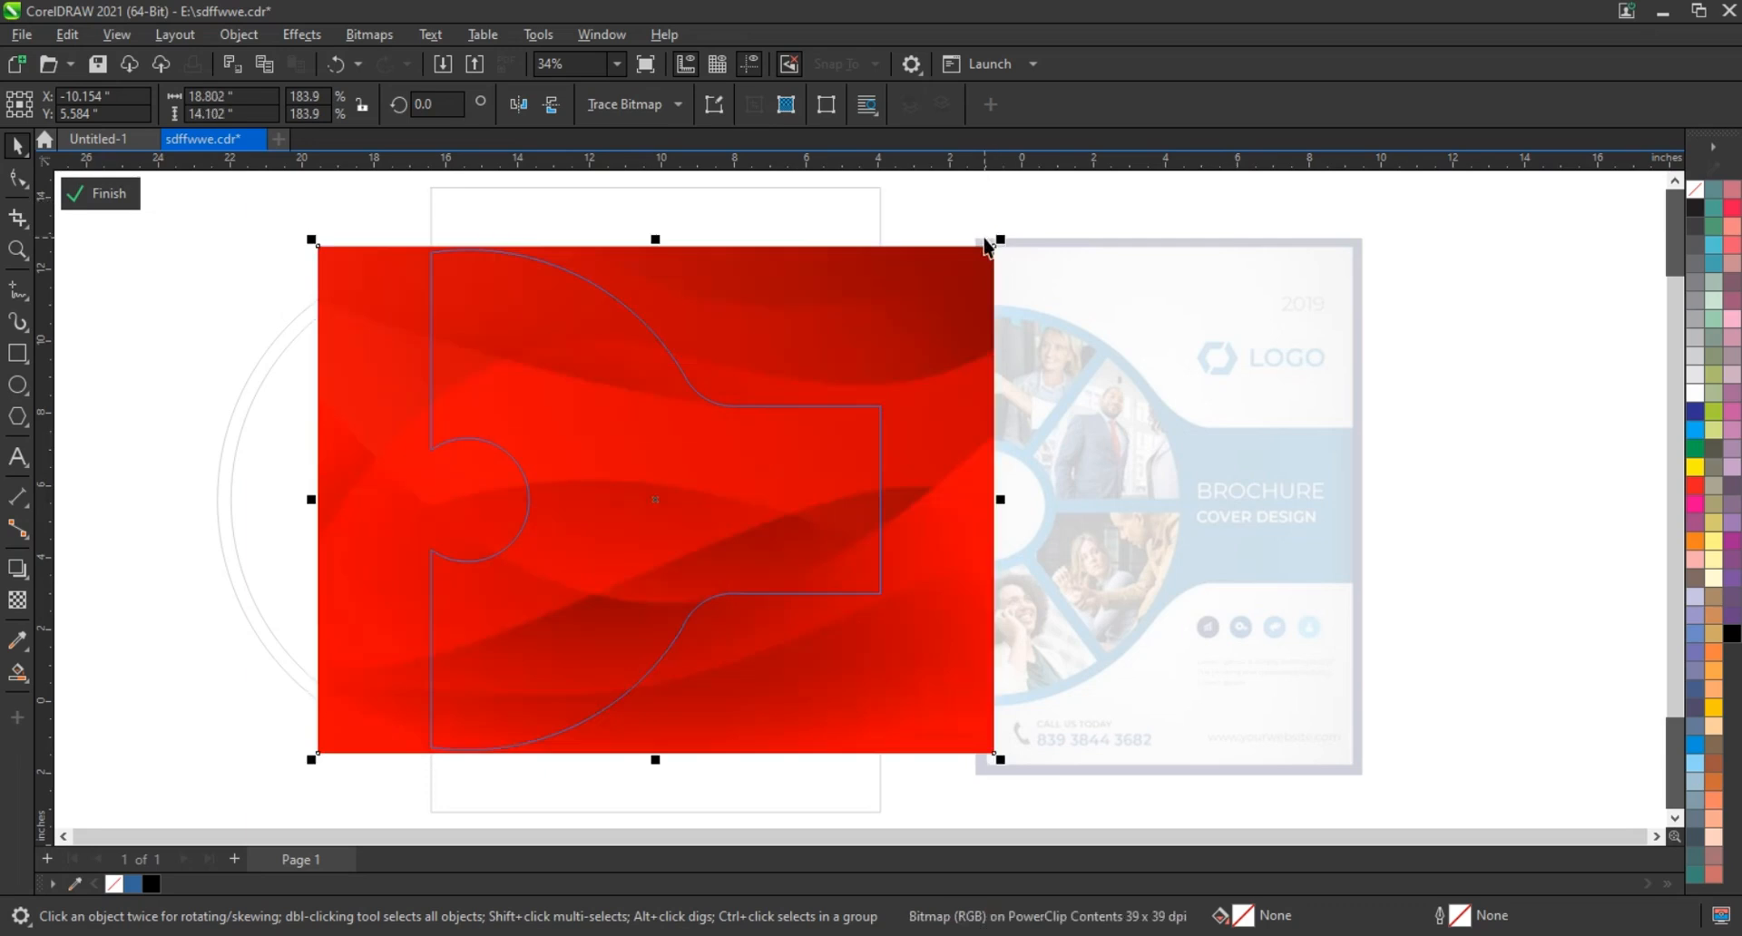
{"action": "left_click", "coordinate": [519, 105]}
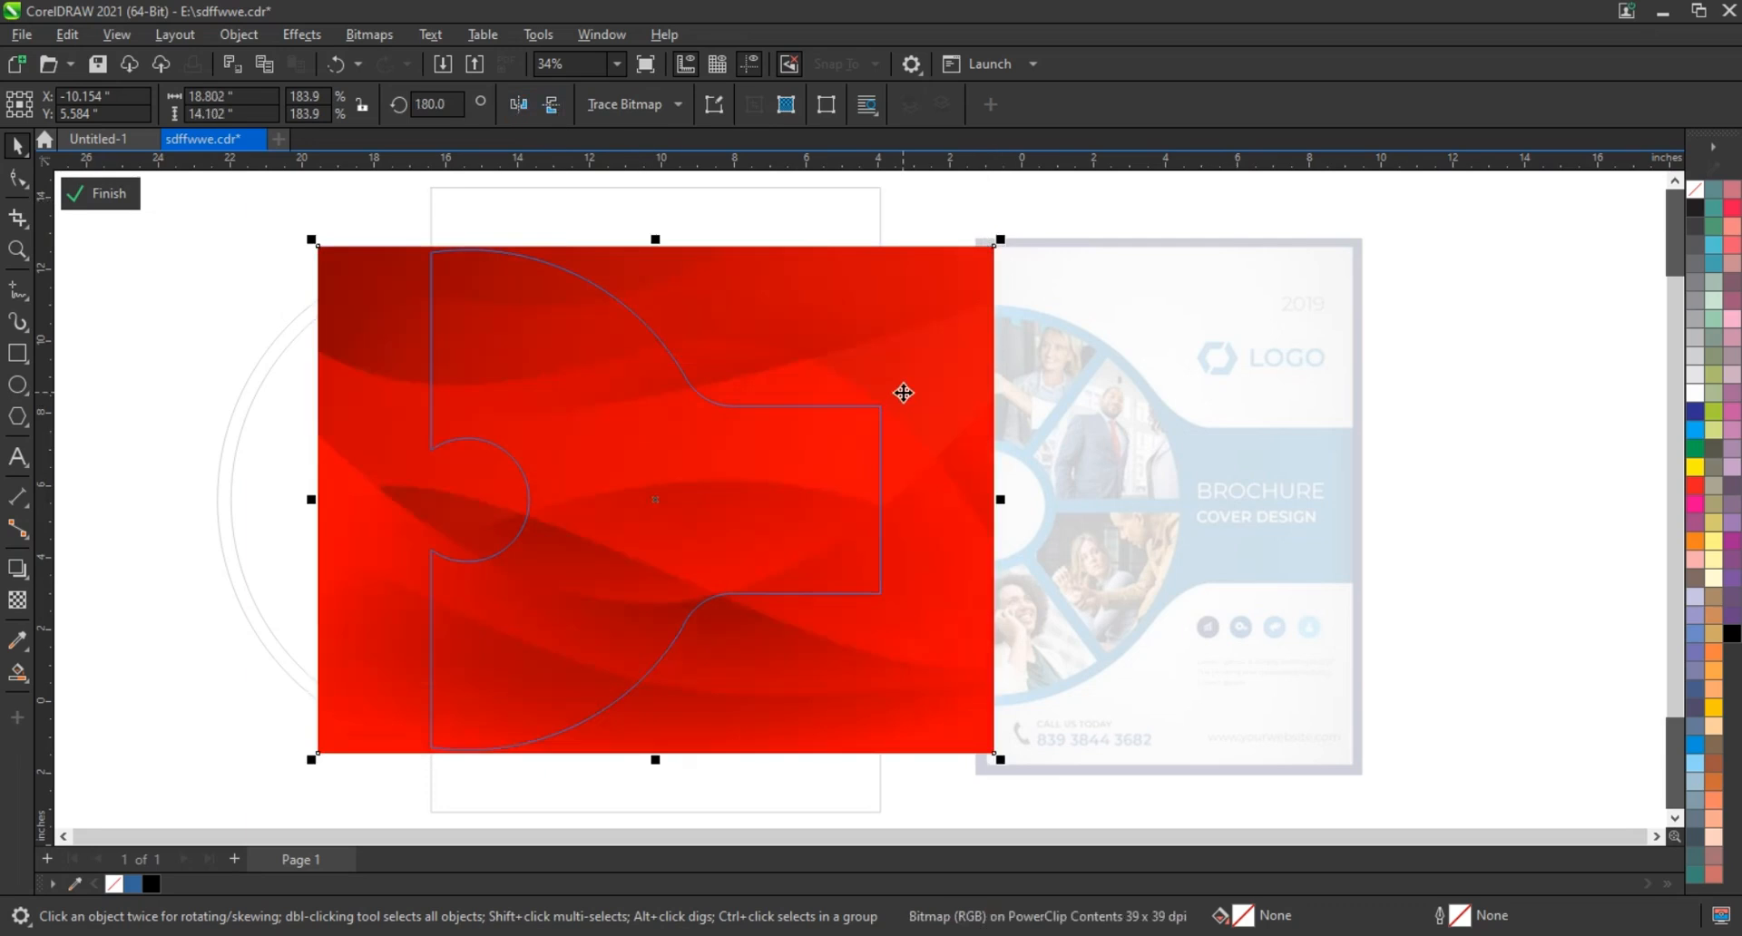
{"action": "left_click", "coordinate": [904, 393], "text": "ctrl"}
{"action": "left_click", "coordinate": [941, 399]}
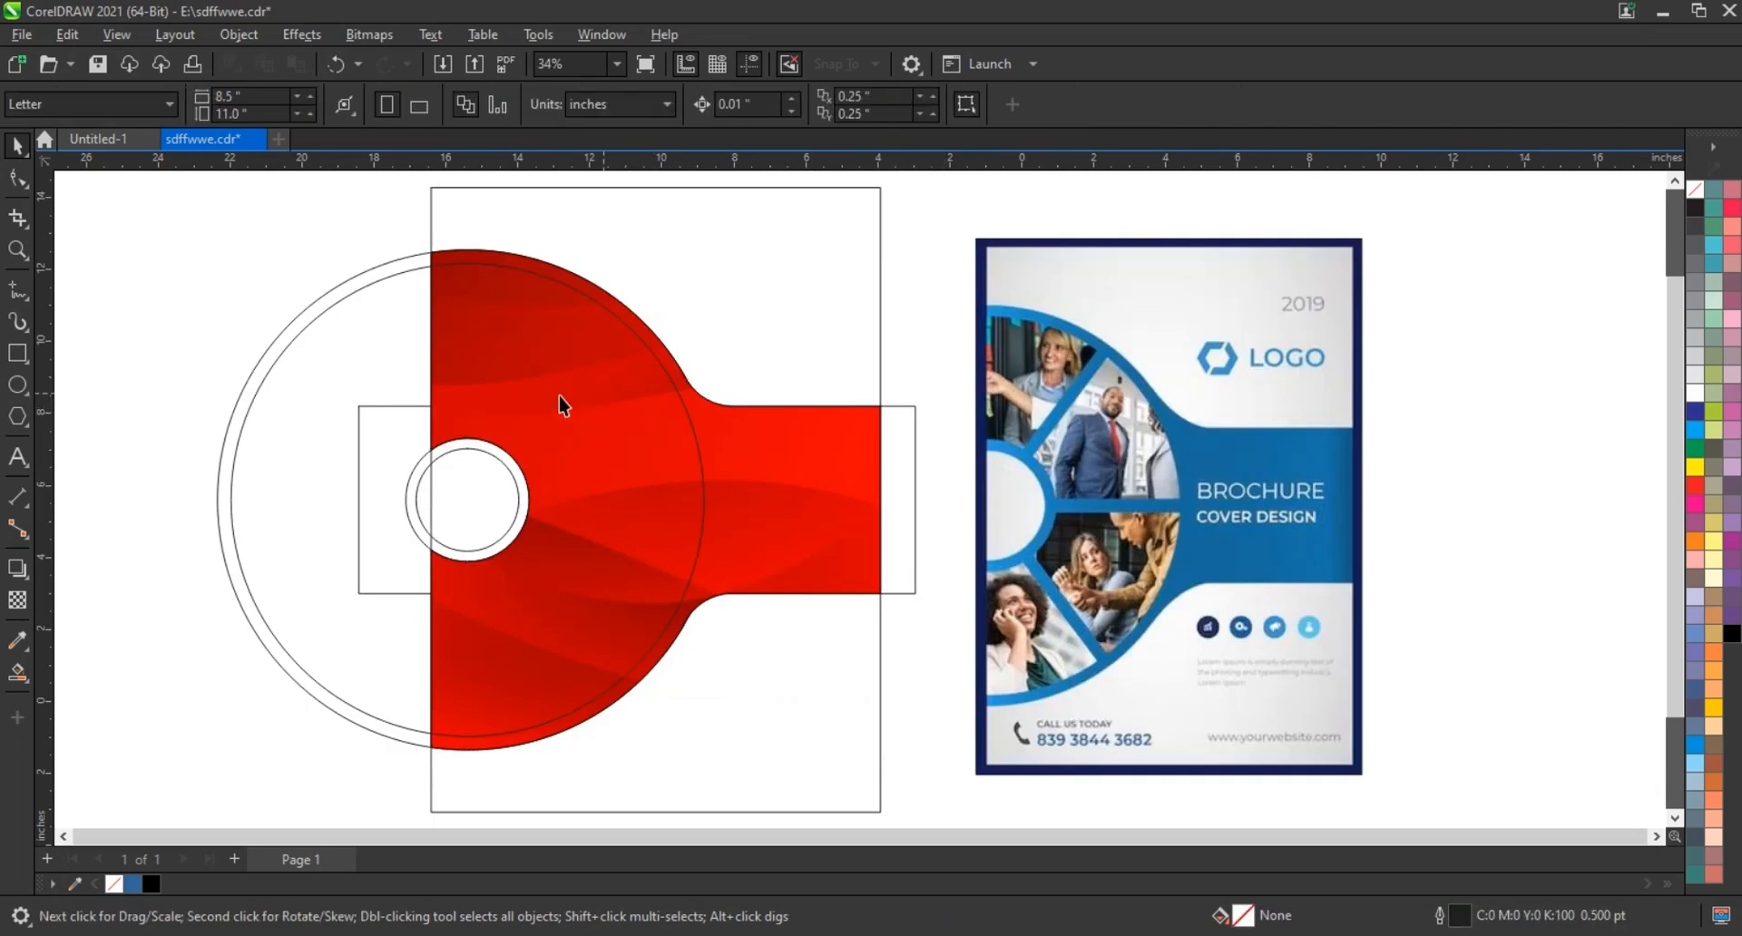
- Draw a thin vertical bar about 0.33 by 14.5 inches and centre it on the large circle
{"action": "left_click", "coordinate": [27, 348]}
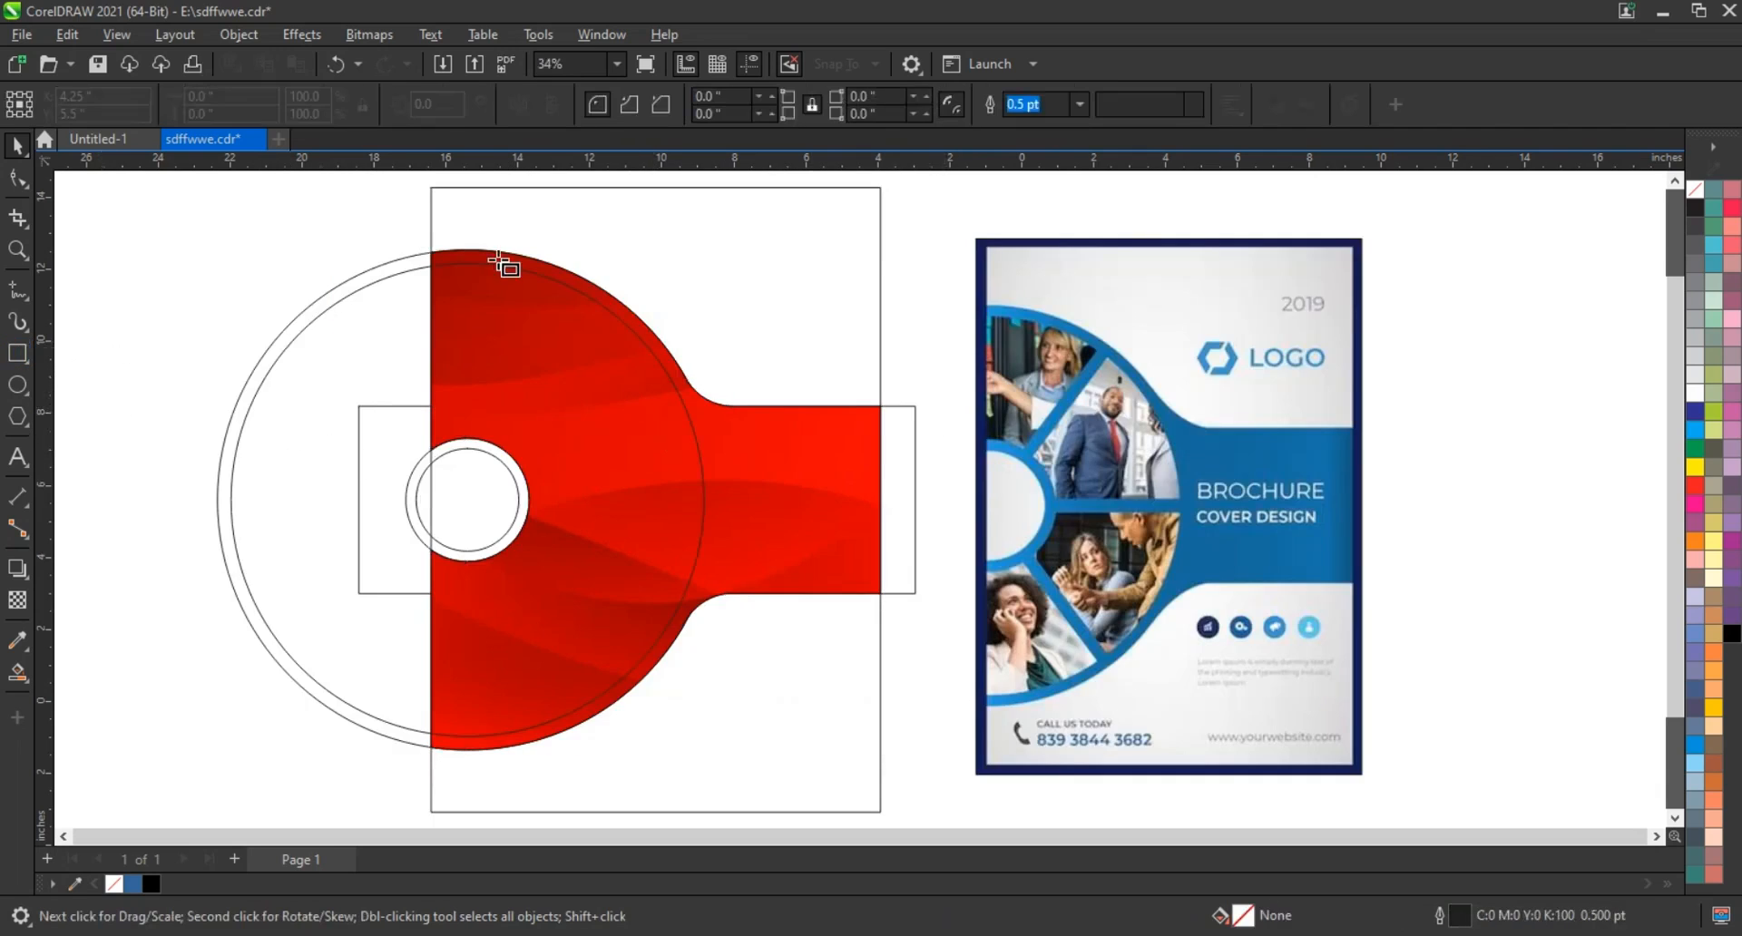
{"action": "left_click_drag", "start_coordinate": [434, 242], "coordinate": [445, 768]}
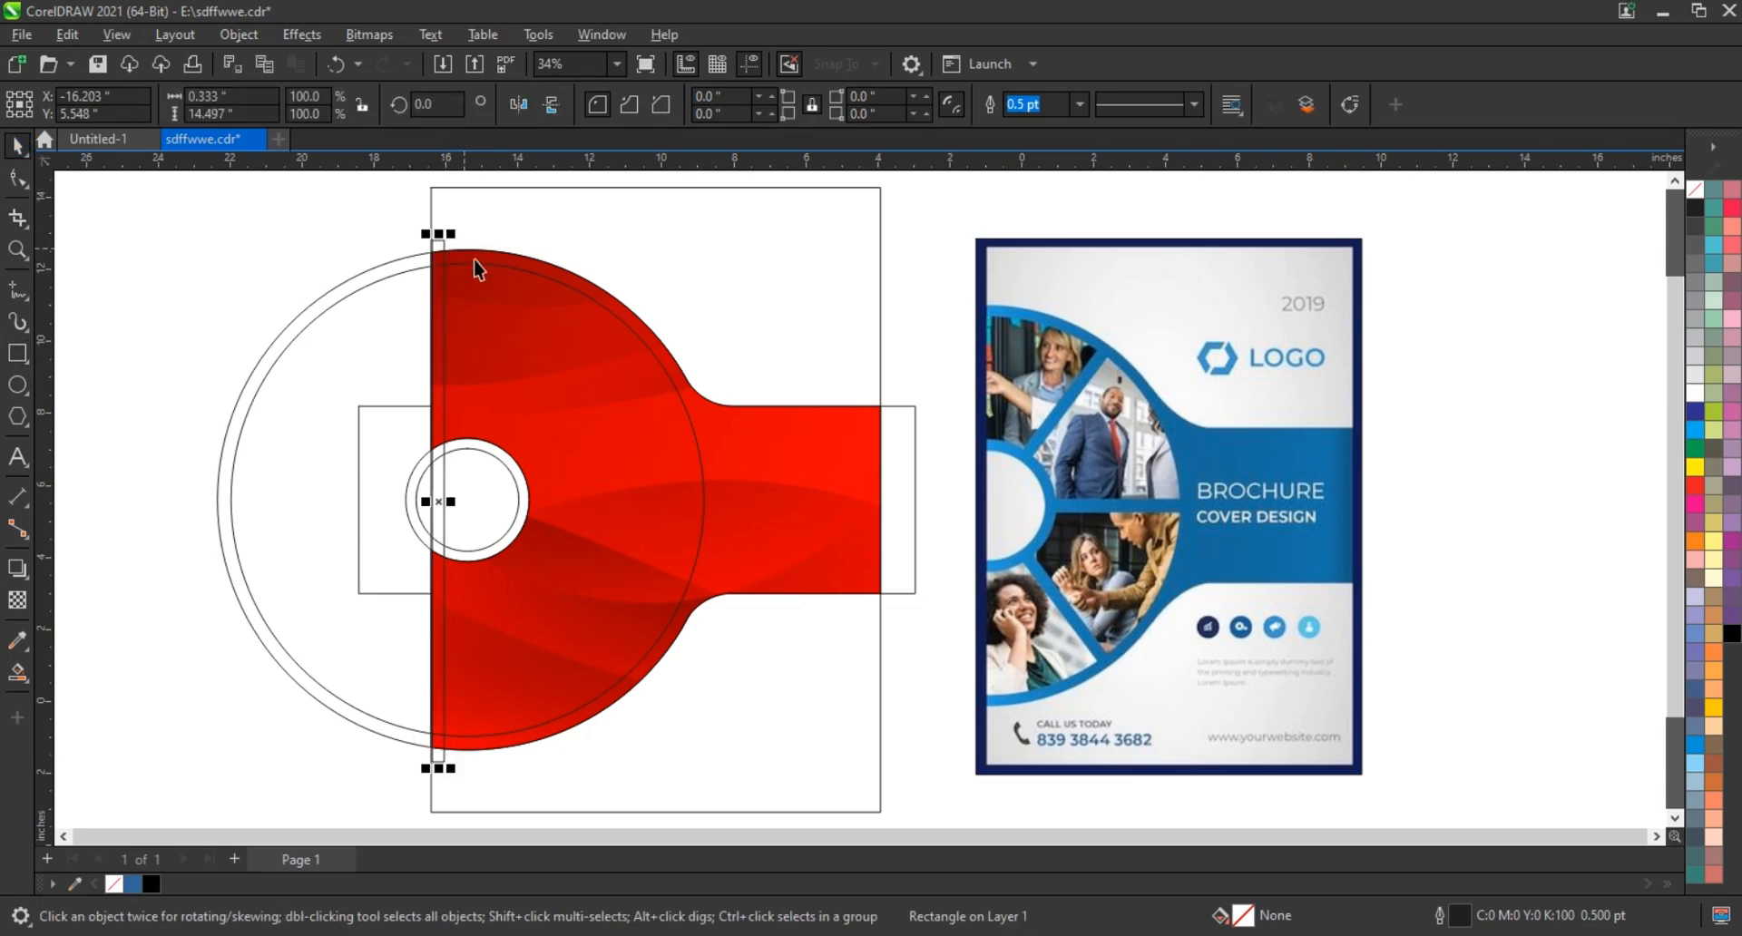
{"action": "left_click", "coordinate": [476, 263], "text": "shift"}
{"action": "key", "text": "c"}
{"action": "key", "text": "e"}
{"action": "left_click", "coordinate": [311, 231]}
- Rotate the bar to a 45° diagonal and add rotated copies in 45° steps, making three spokes through the circle's centre
{"action": "left_click", "coordinate": [472, 304]}
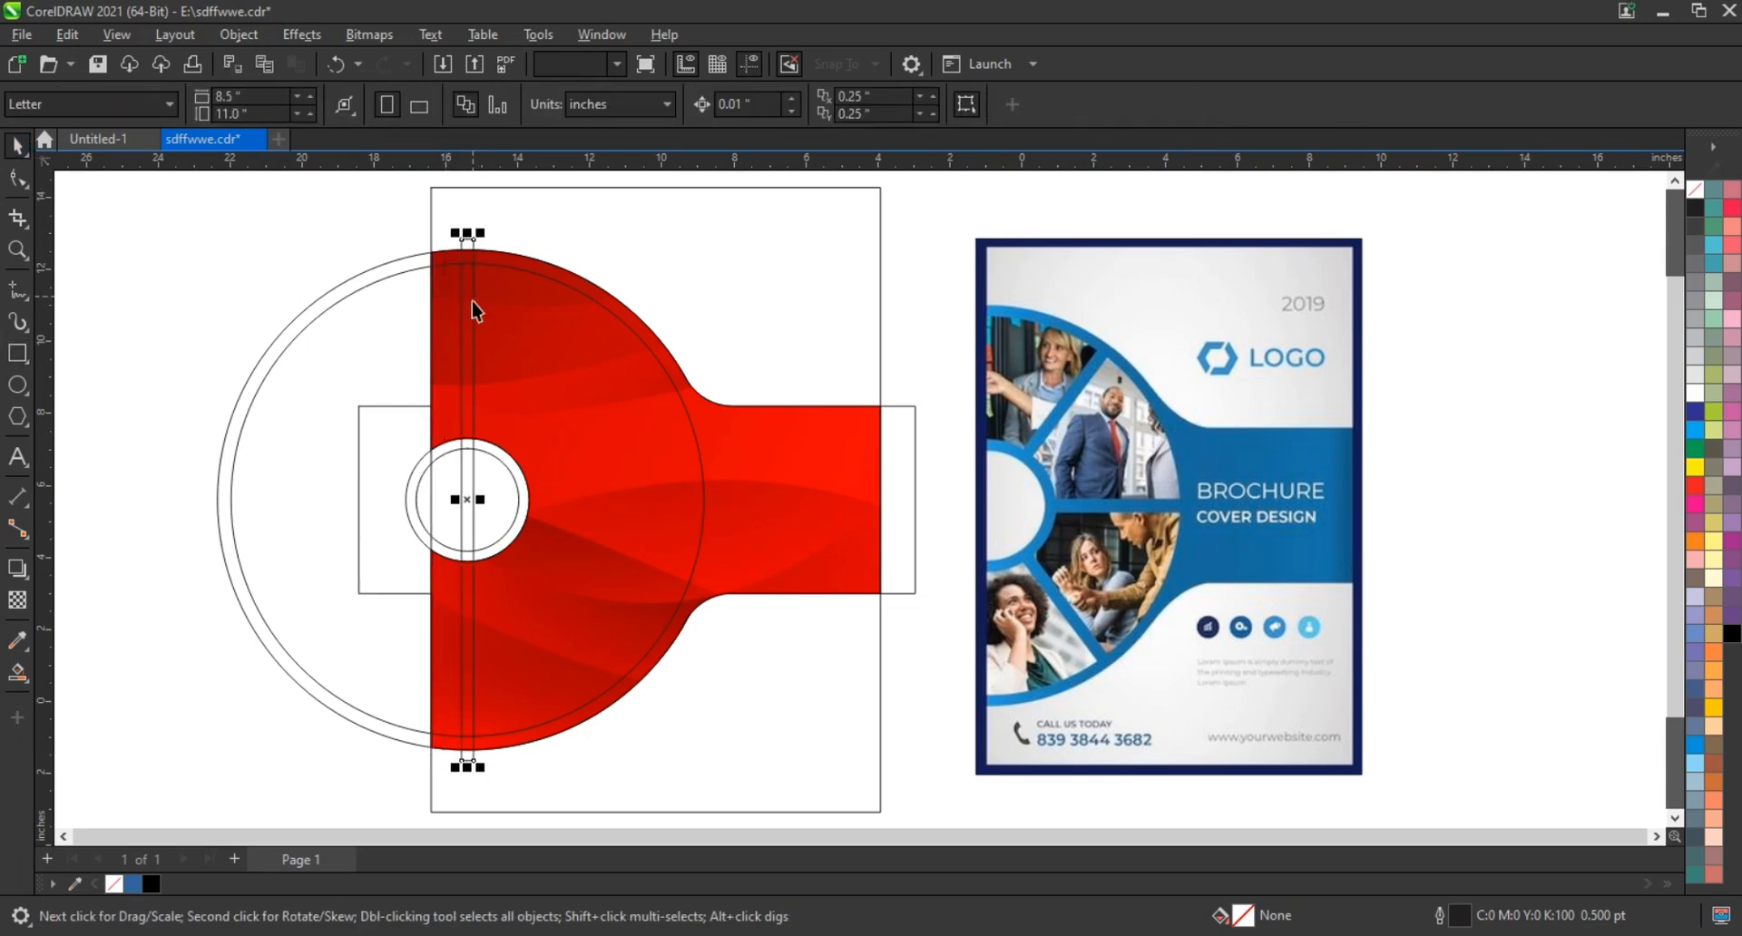
{"action": "left_click", "coordinate": [472, 304]}
{"action": "left_click_drag", "start_coordinate": [476, 238], "coordinate": [726, 499]}
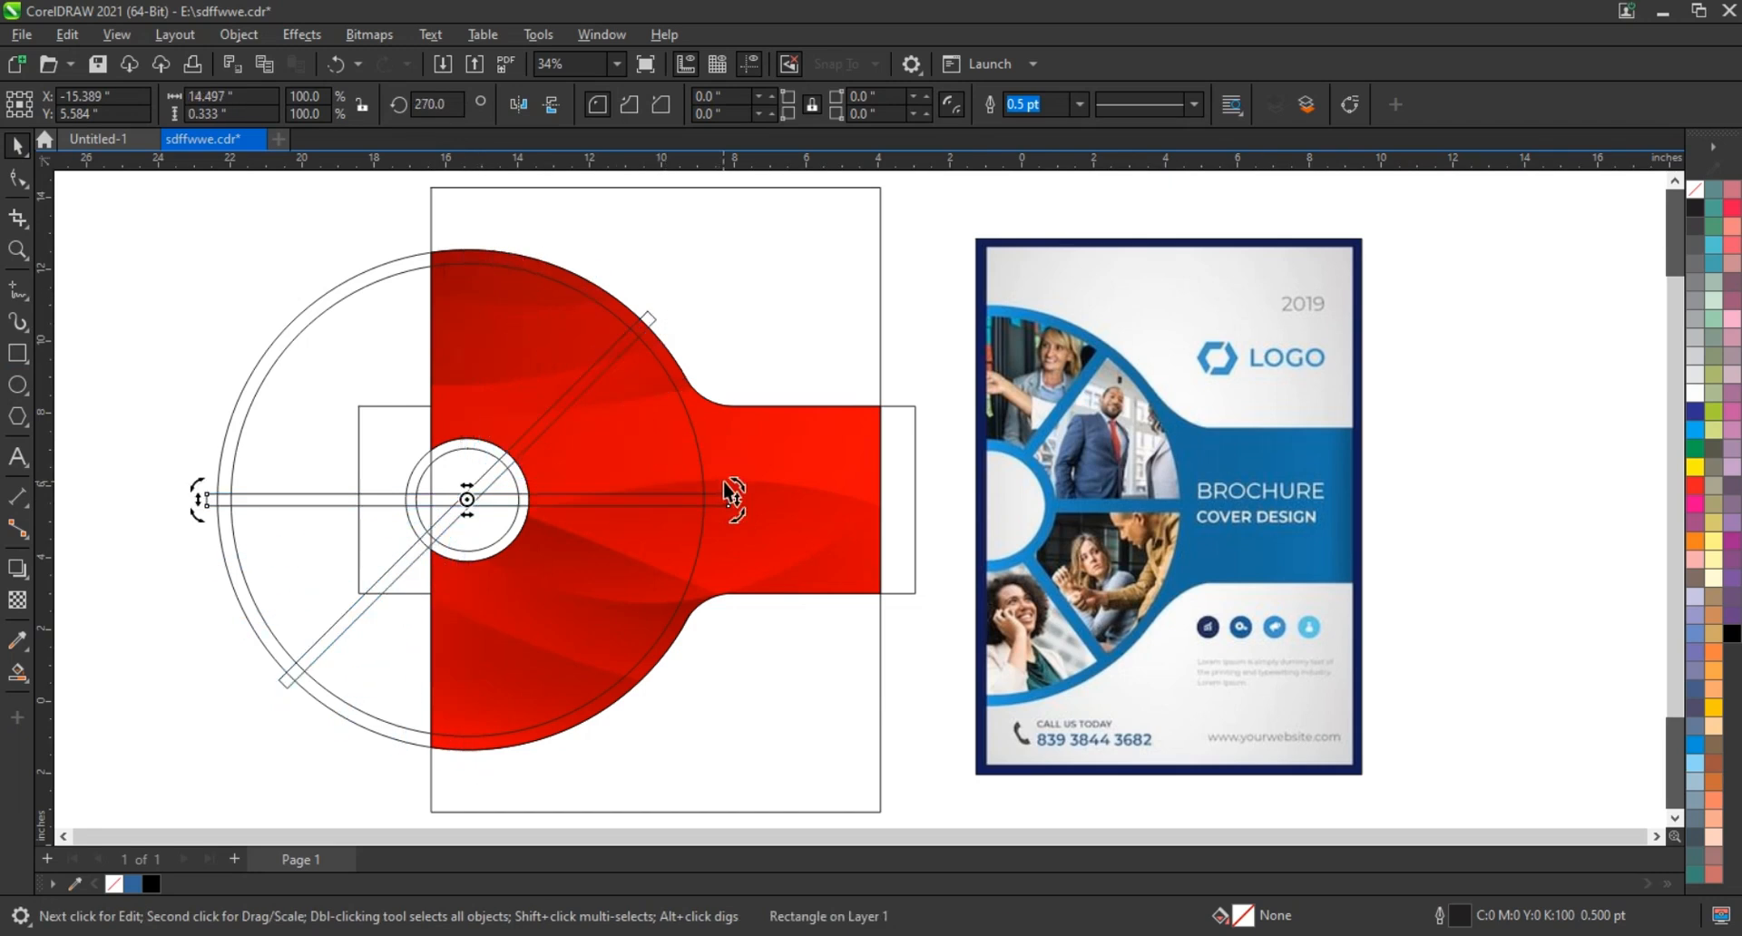
{"action": "key", "text": "ctrl+r"}
{"action": "left_click", "coordinate": [186, 450]}
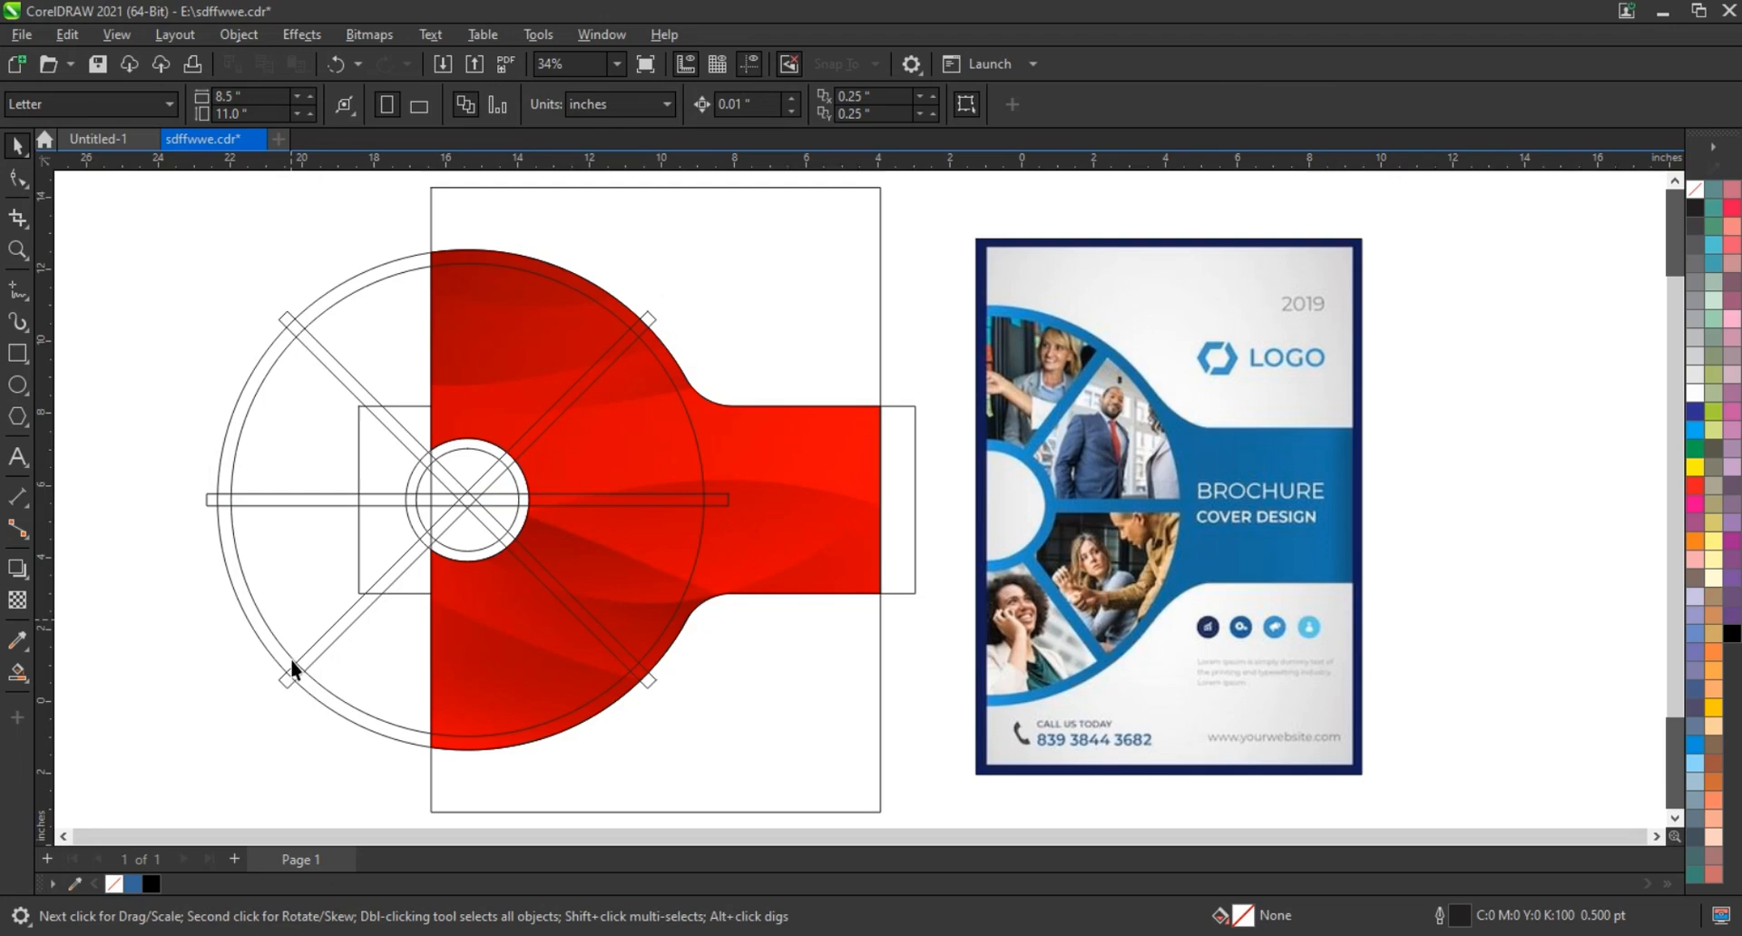
- Smart Fill the four wedges between the spokes inside the page with blue #336699
{"action": "left_click", "coordinate": [18, 673]}
{"action": "left_click", "coordinate": [482, 396]}
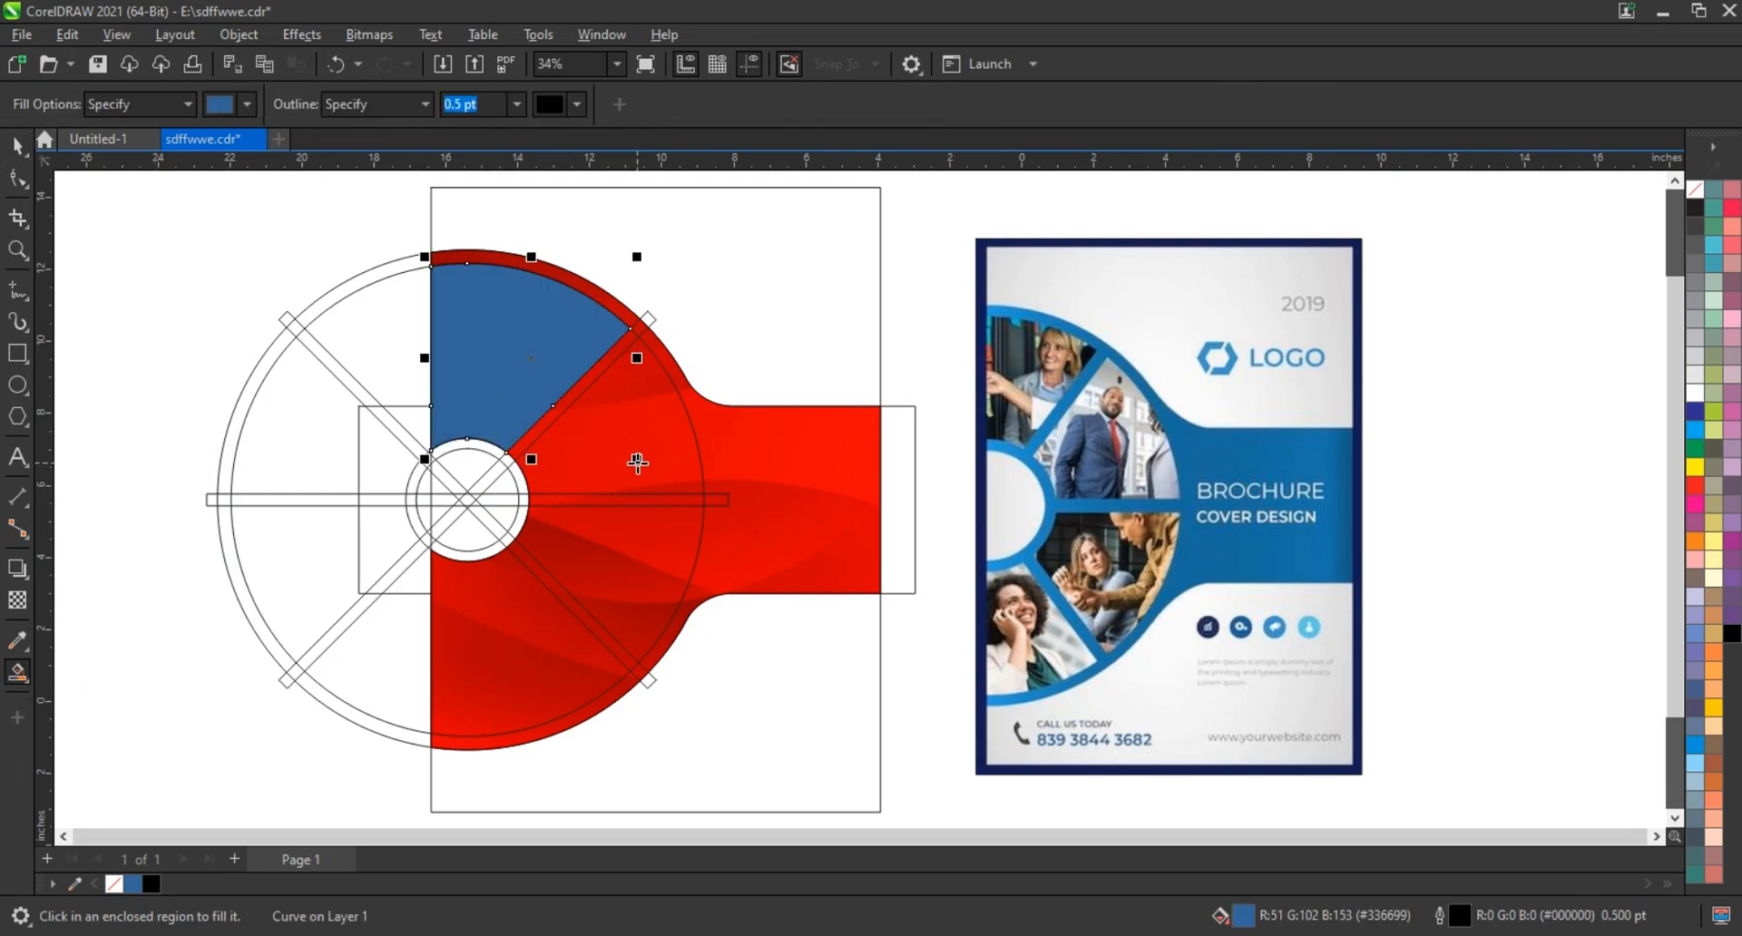
{"action": "left_click", "coordinate": [638, 459]}
{"action": "left_click", "coordinate": [637, 553]}
{"action": "left_click", "coordinate": [509, 629]}
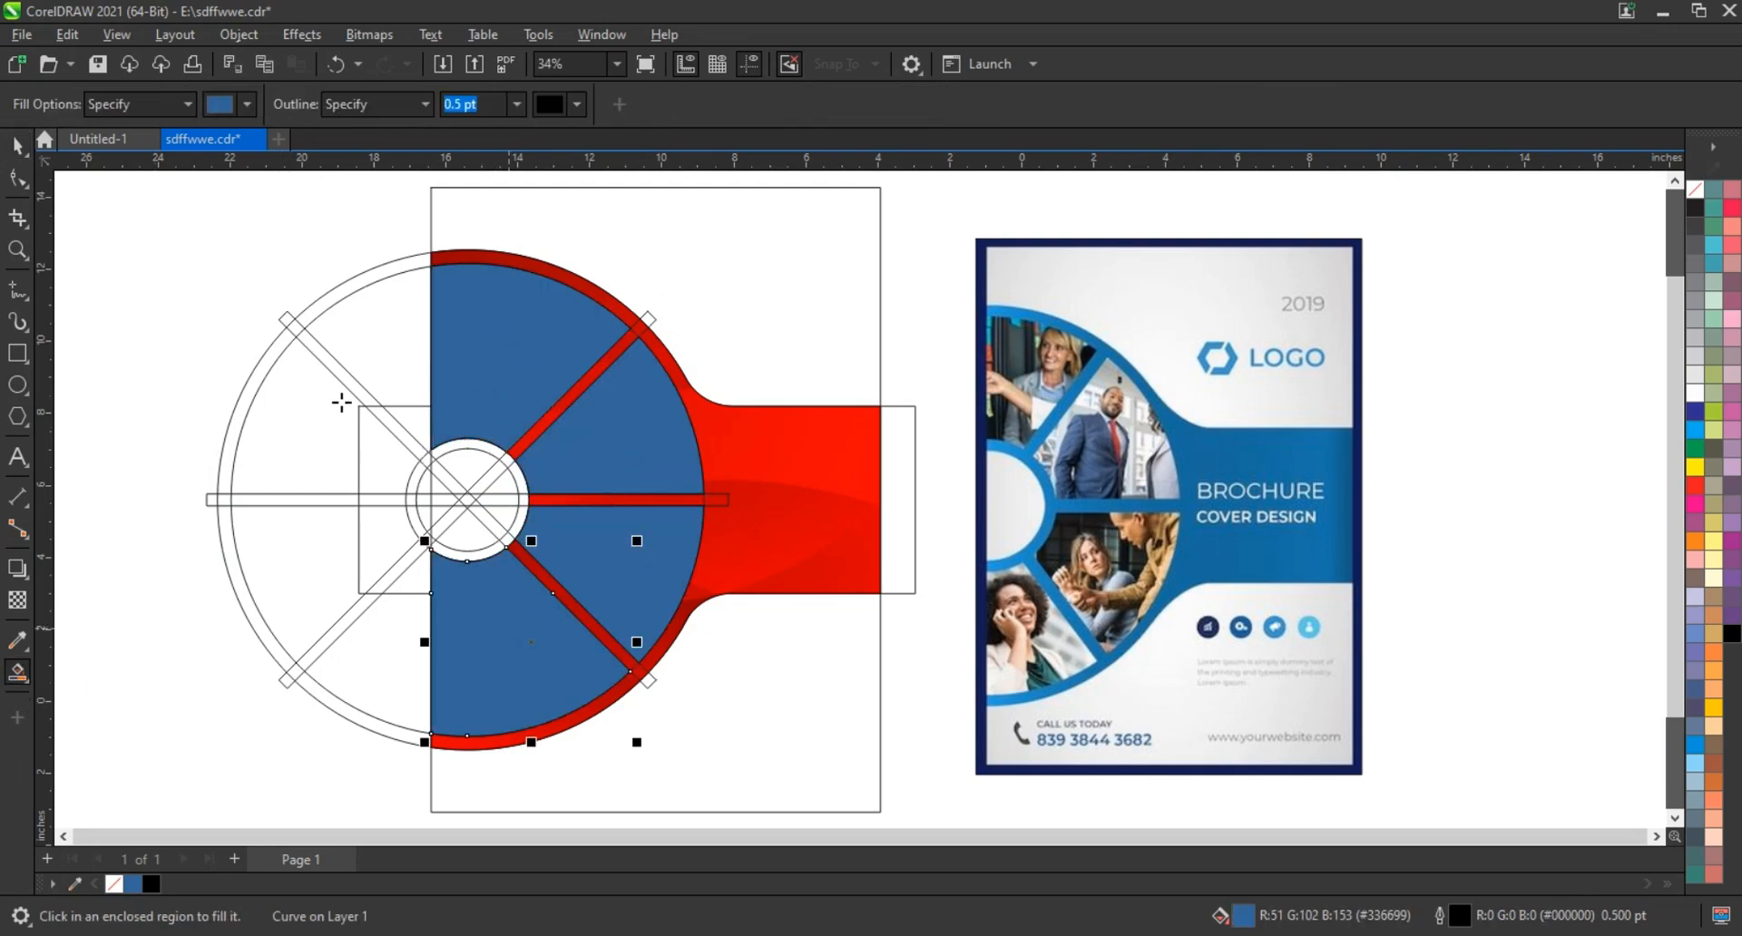
- Delete both large construction circles, one diagonal bar and the band's construction rectangle
{"action": "left_click", "coordinate": [17, 147]}
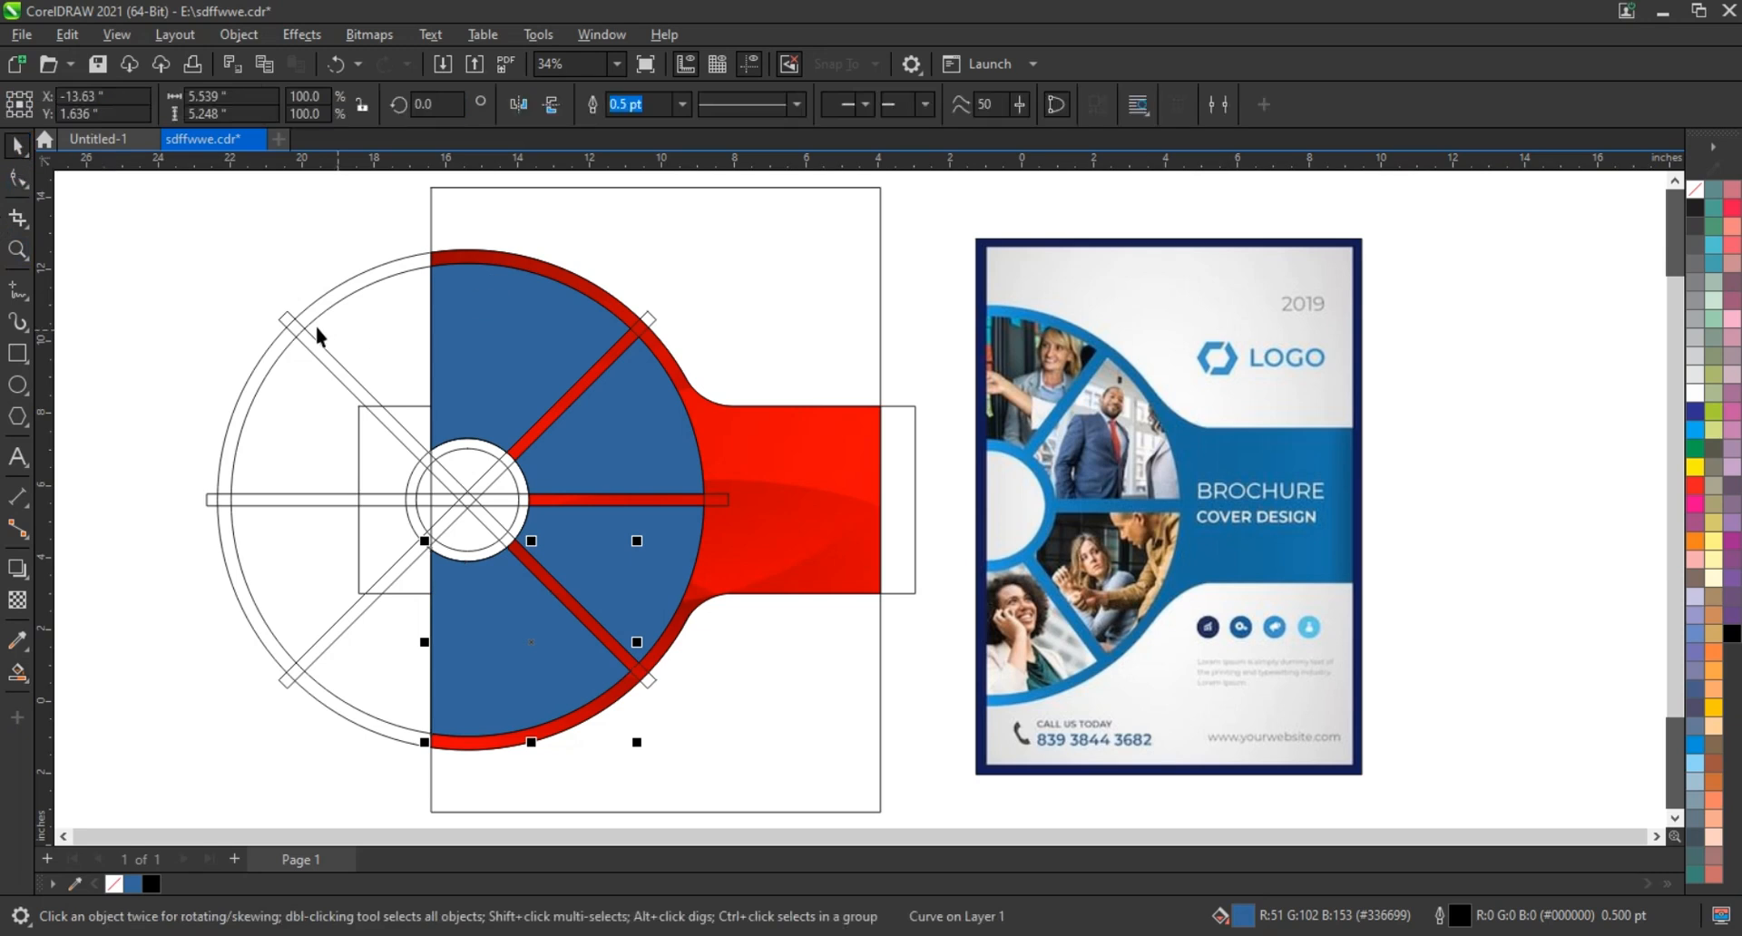
{"action": "left_click", "coordinate": [372, 424]}
{"action": "key", "text": "Delete"}
{"action": "left_click", "coordinate": [371, 423]}
{"action": "key", "text": "Delete"}
{"action": "left_click", "coordinate": [378, 417]}
{"action": "key", "text": "Delete"}
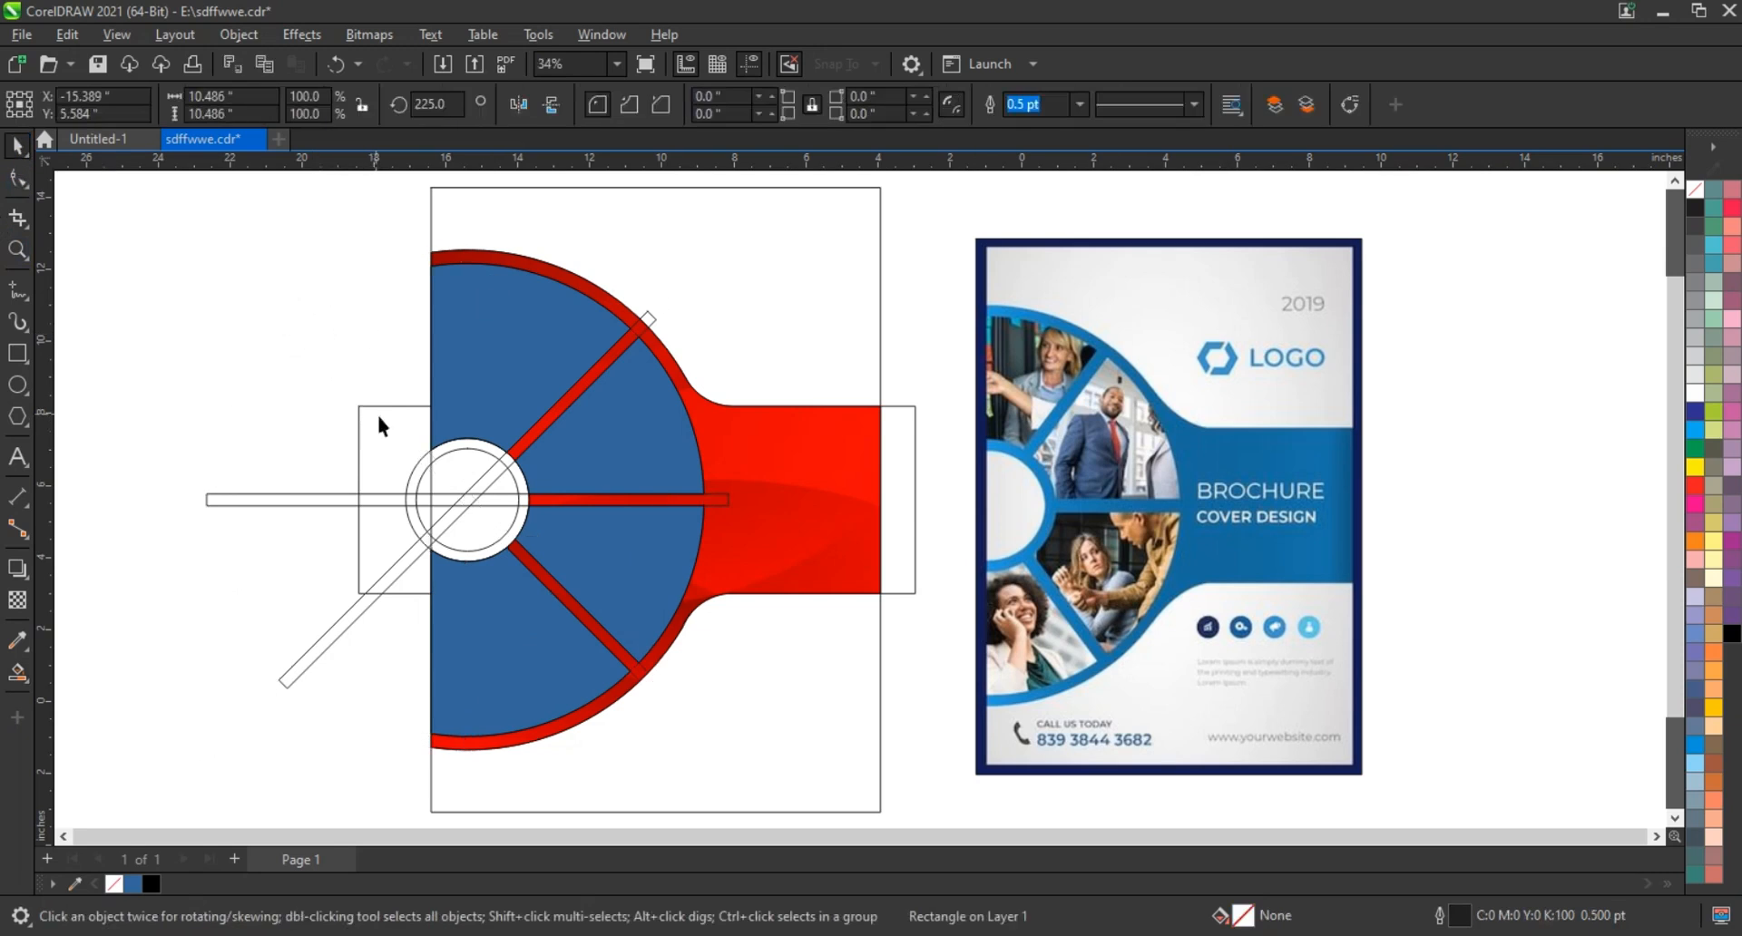
{"action": "left_click", "coordinate": [380, 420]}
{"action": "key", "text": "Delete"}
- Delete the horizontal bar, both small centre circles and the remaining diagonal bar
{"action": "left_click", "coordinate": [364, 500]}
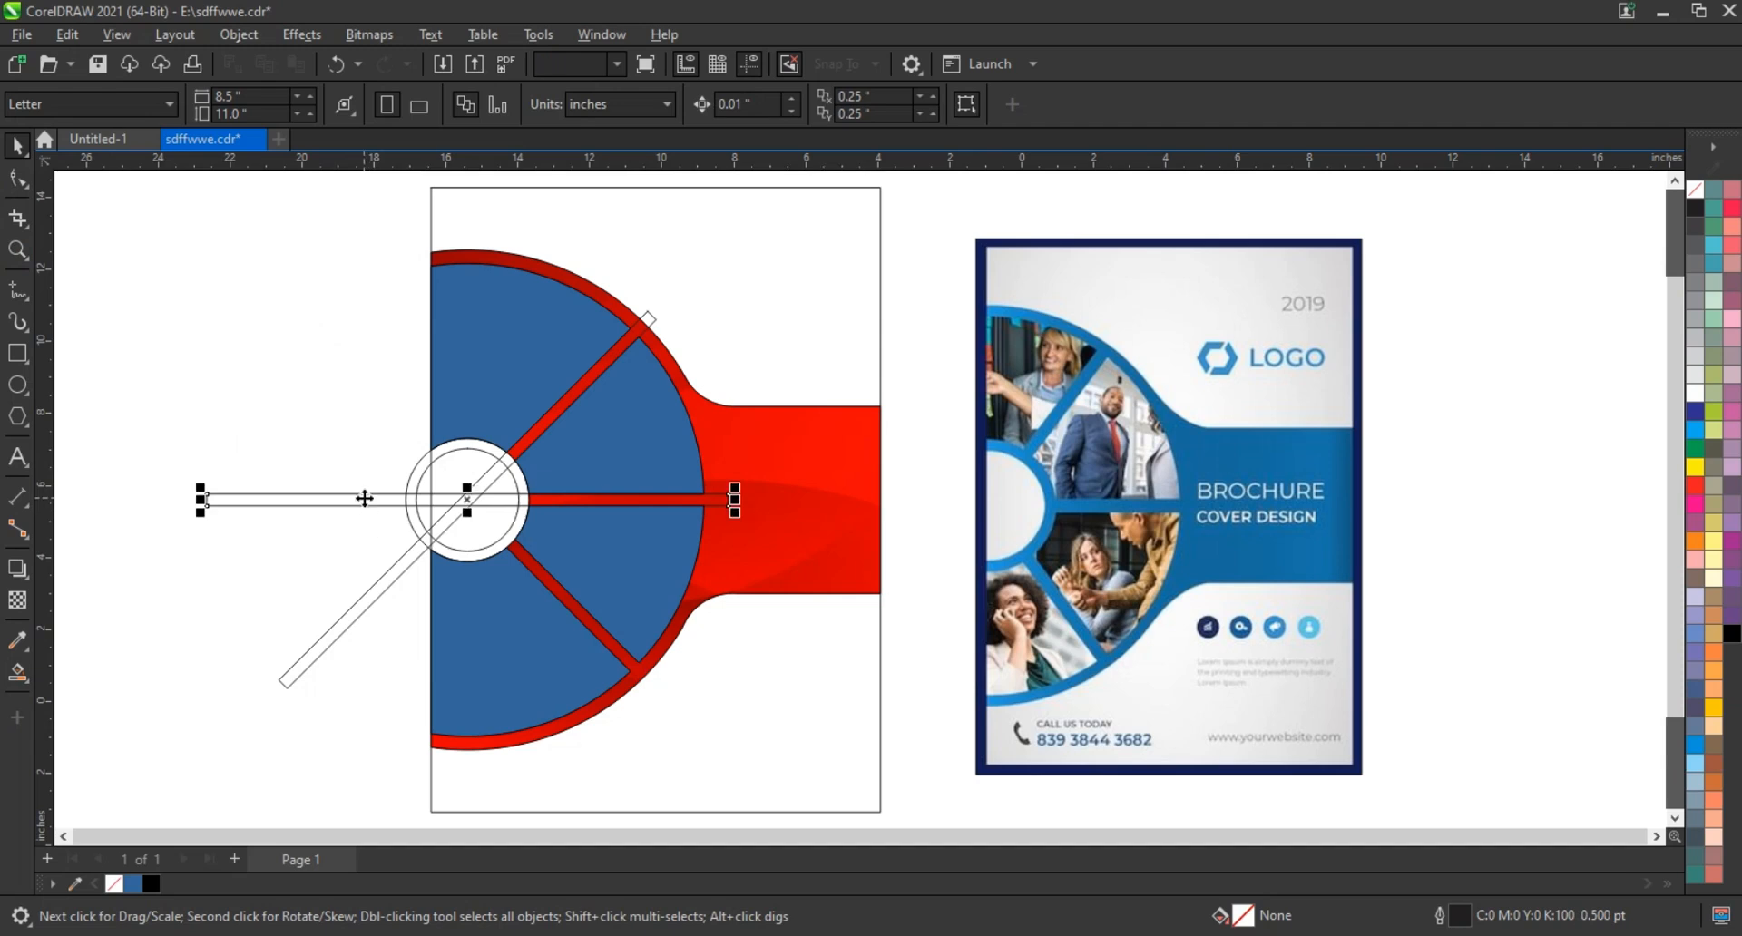
{"action": "key", "text": "Delete"}
{"action": "left_click", "coordinate": [415, 509]}
{"action": "key", "text": "Delete"}
{"action": "left_click", "coordinate": [410, 518]}
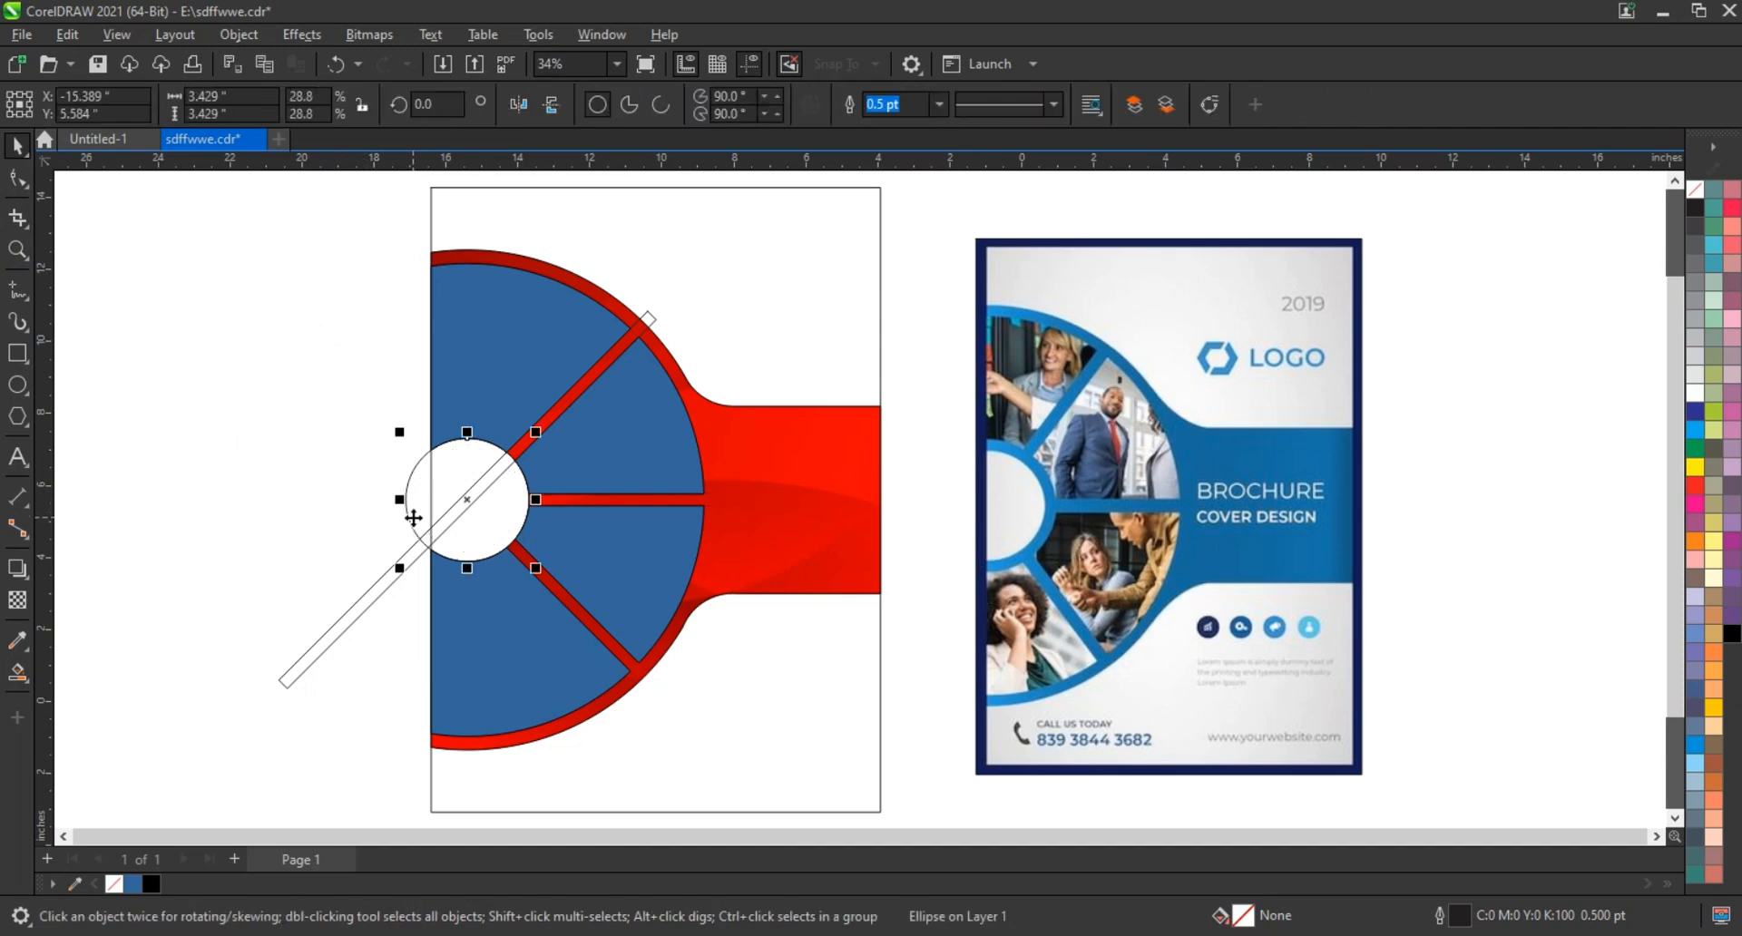
{"action": "key", "text": "Delete"}
{"action": "left_click", "coordinate": [409, 550]}
{"action": "key", "text": "Delete"}
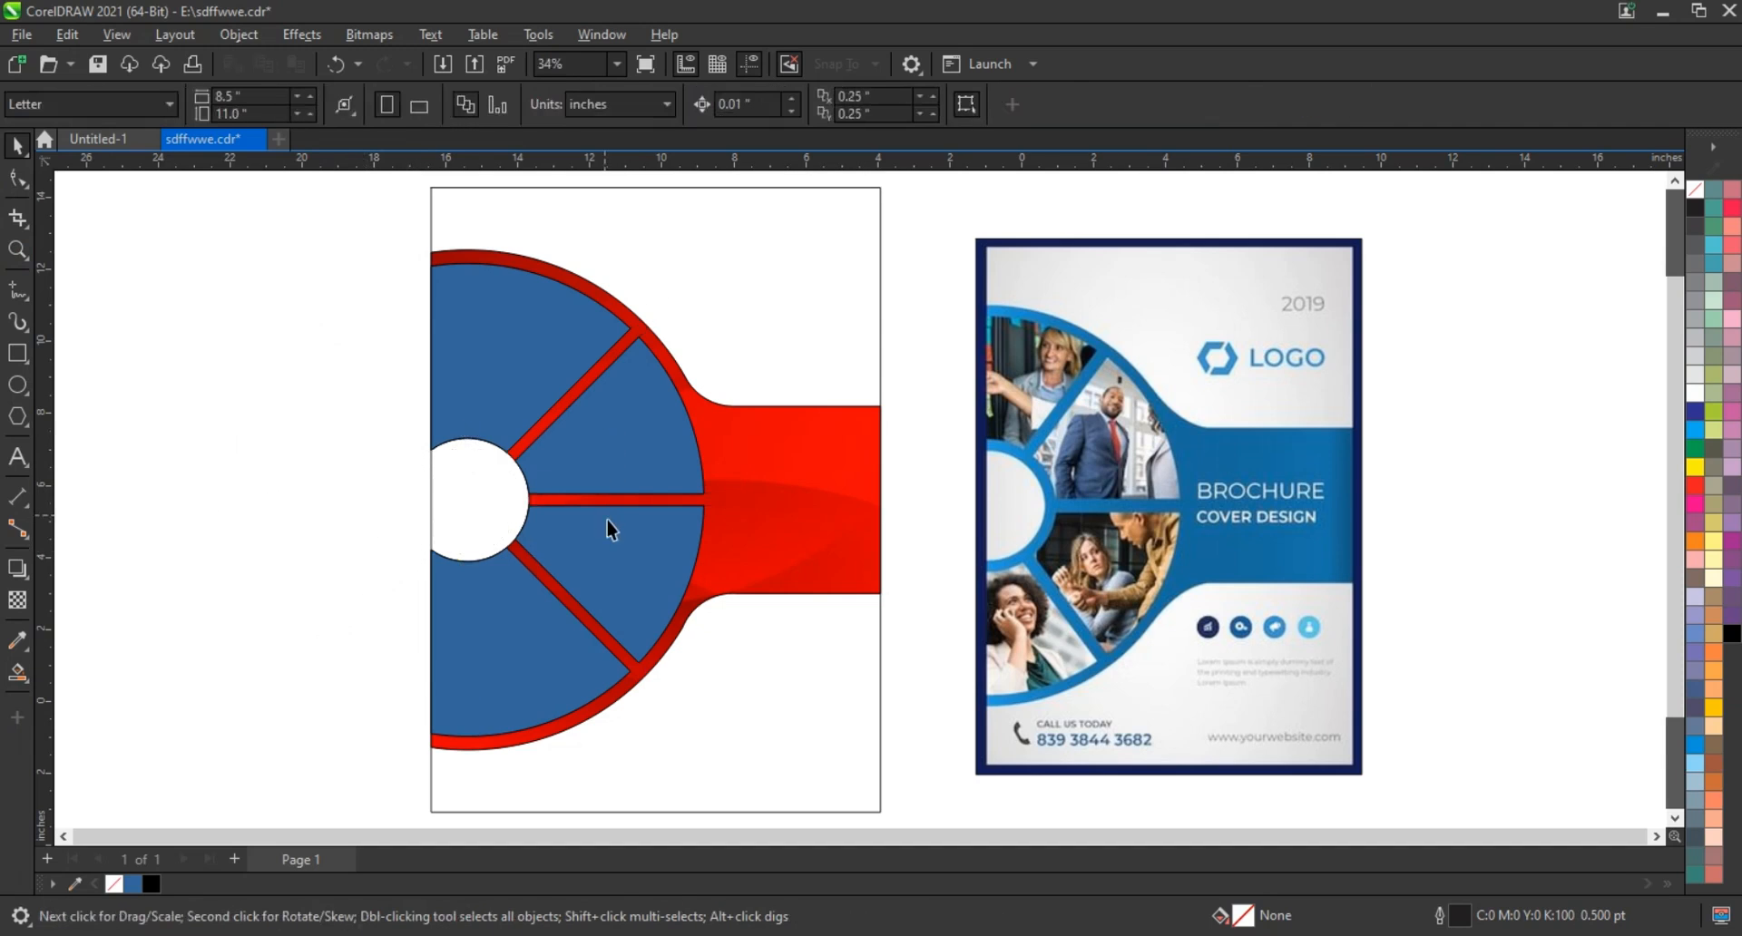
- Try a white fill on the four wedges and give them a 6 pt white outline
{"action": "left_click", "coordinate": [611, 525]}
{"action": "left_click", "coordinate": [626, 454], "text": "shift"}
{"action": "left_click", "coordinate": [521, 390], "text": "shift"}
{"action": "left_click", "coordinate": [498, 602], "text": "shift"}
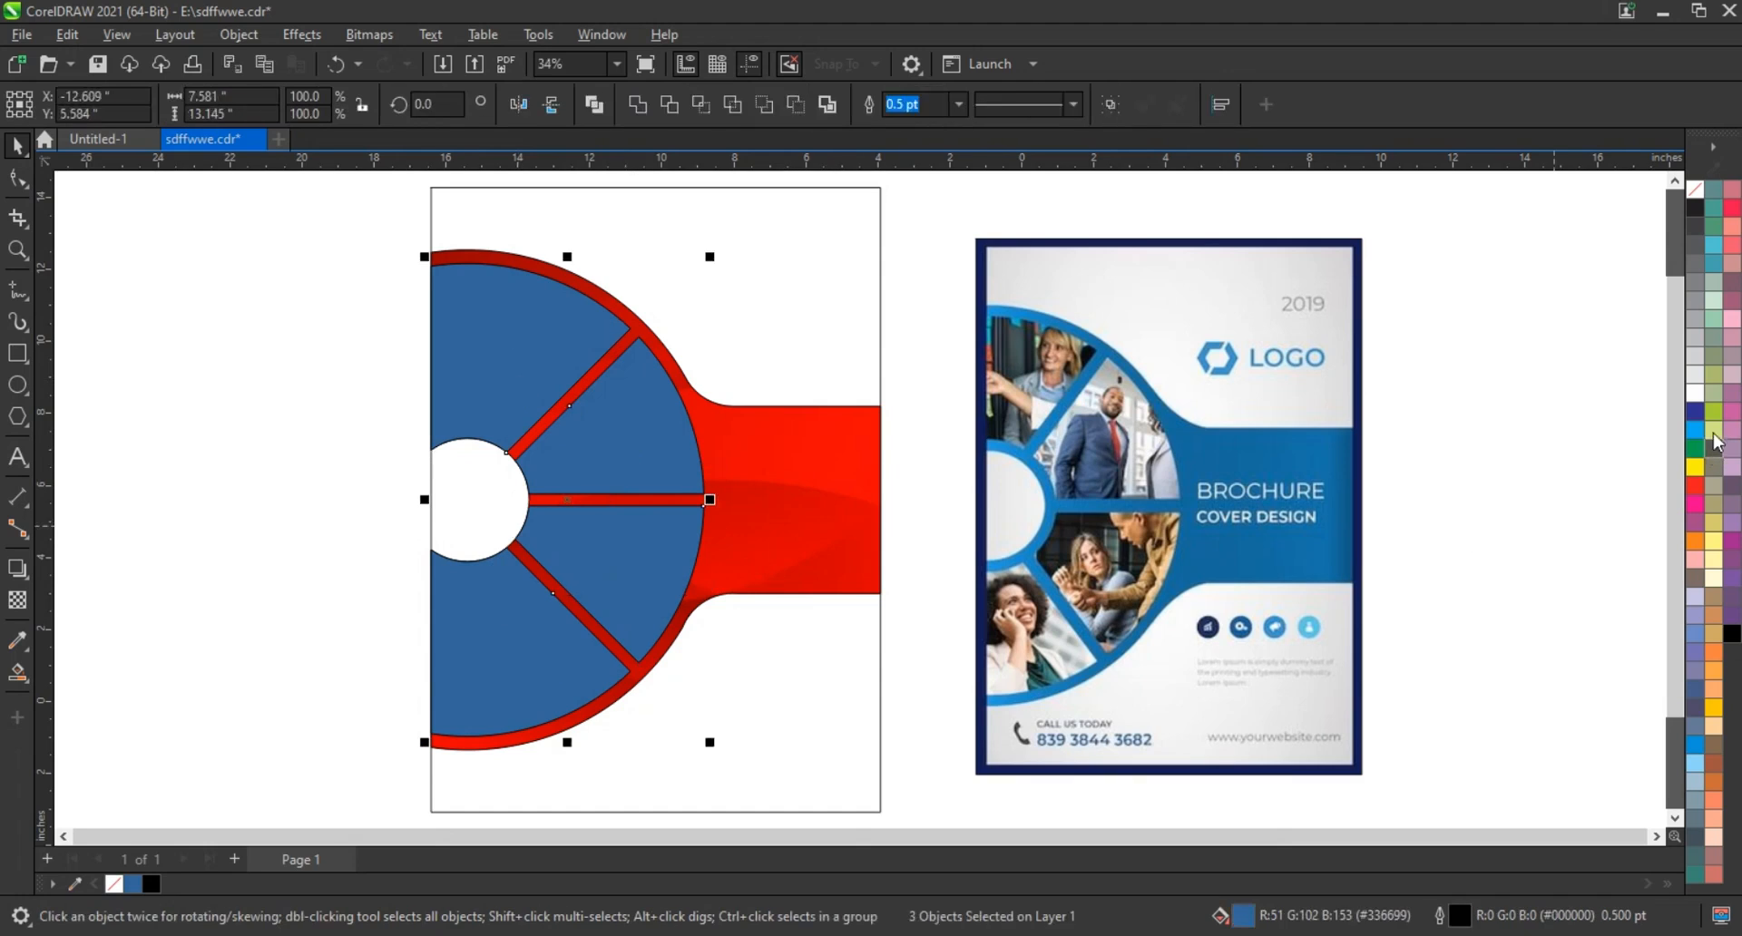
{"action": "left_click", "coordinate": [1703, 399]}
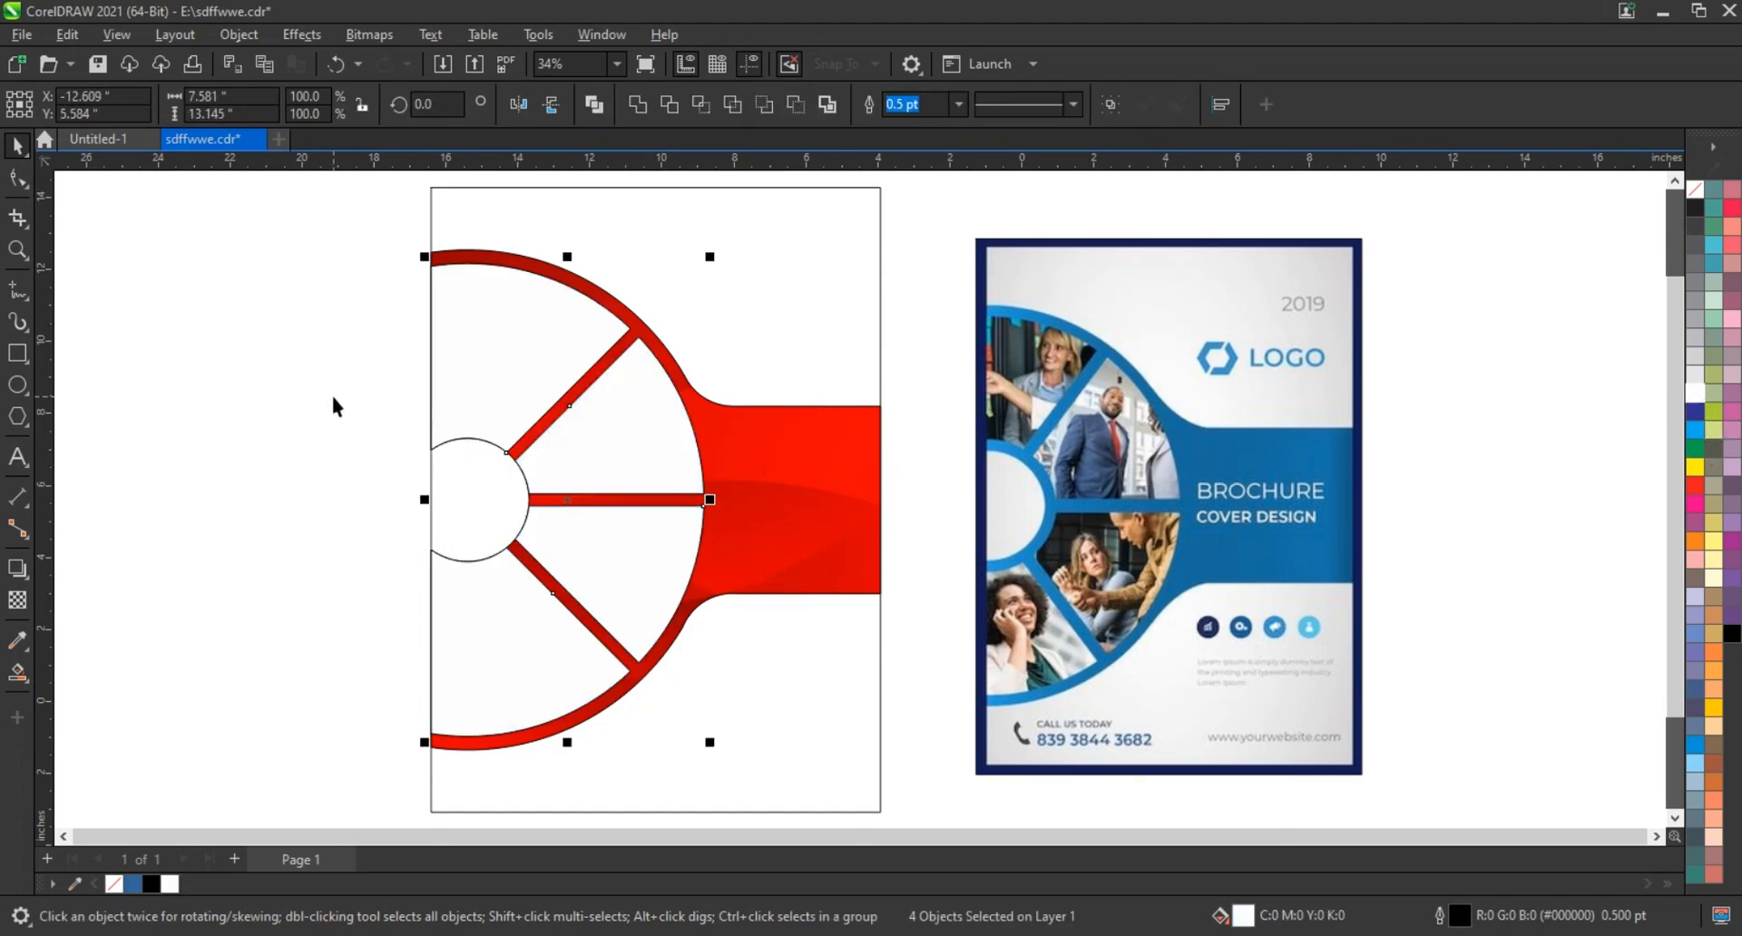
{"action": "right_click", "coordinate": [1698, 197]}
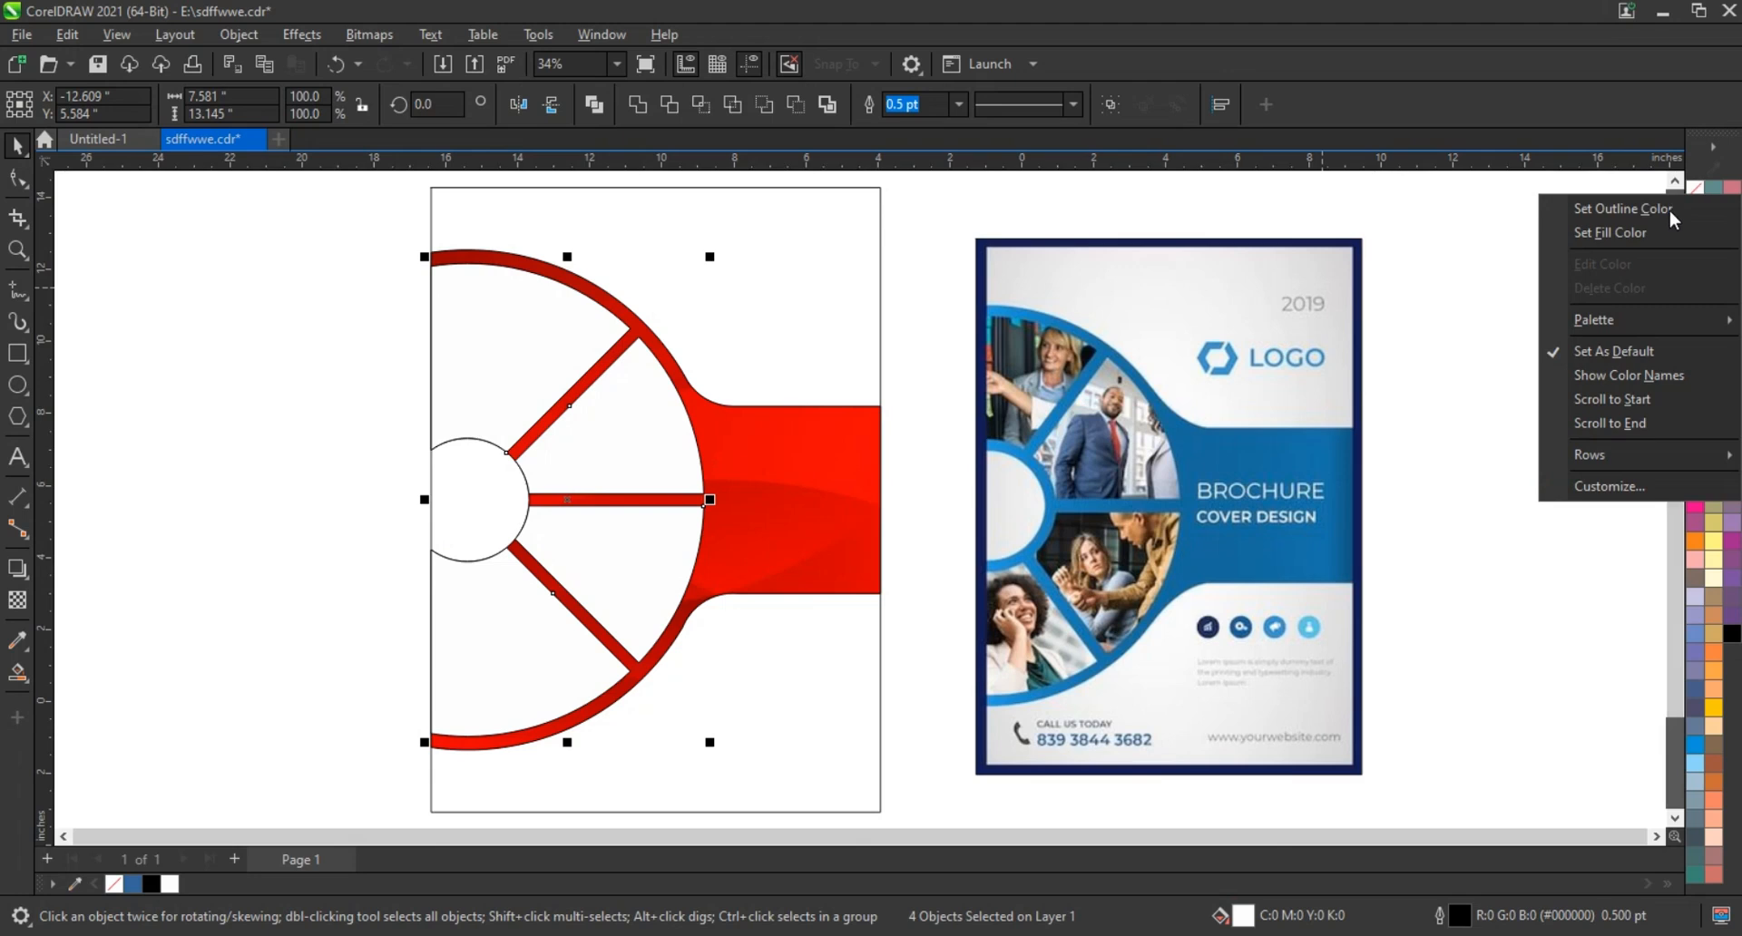
{"action": "left_click", "coordinate": [1674, 218]}
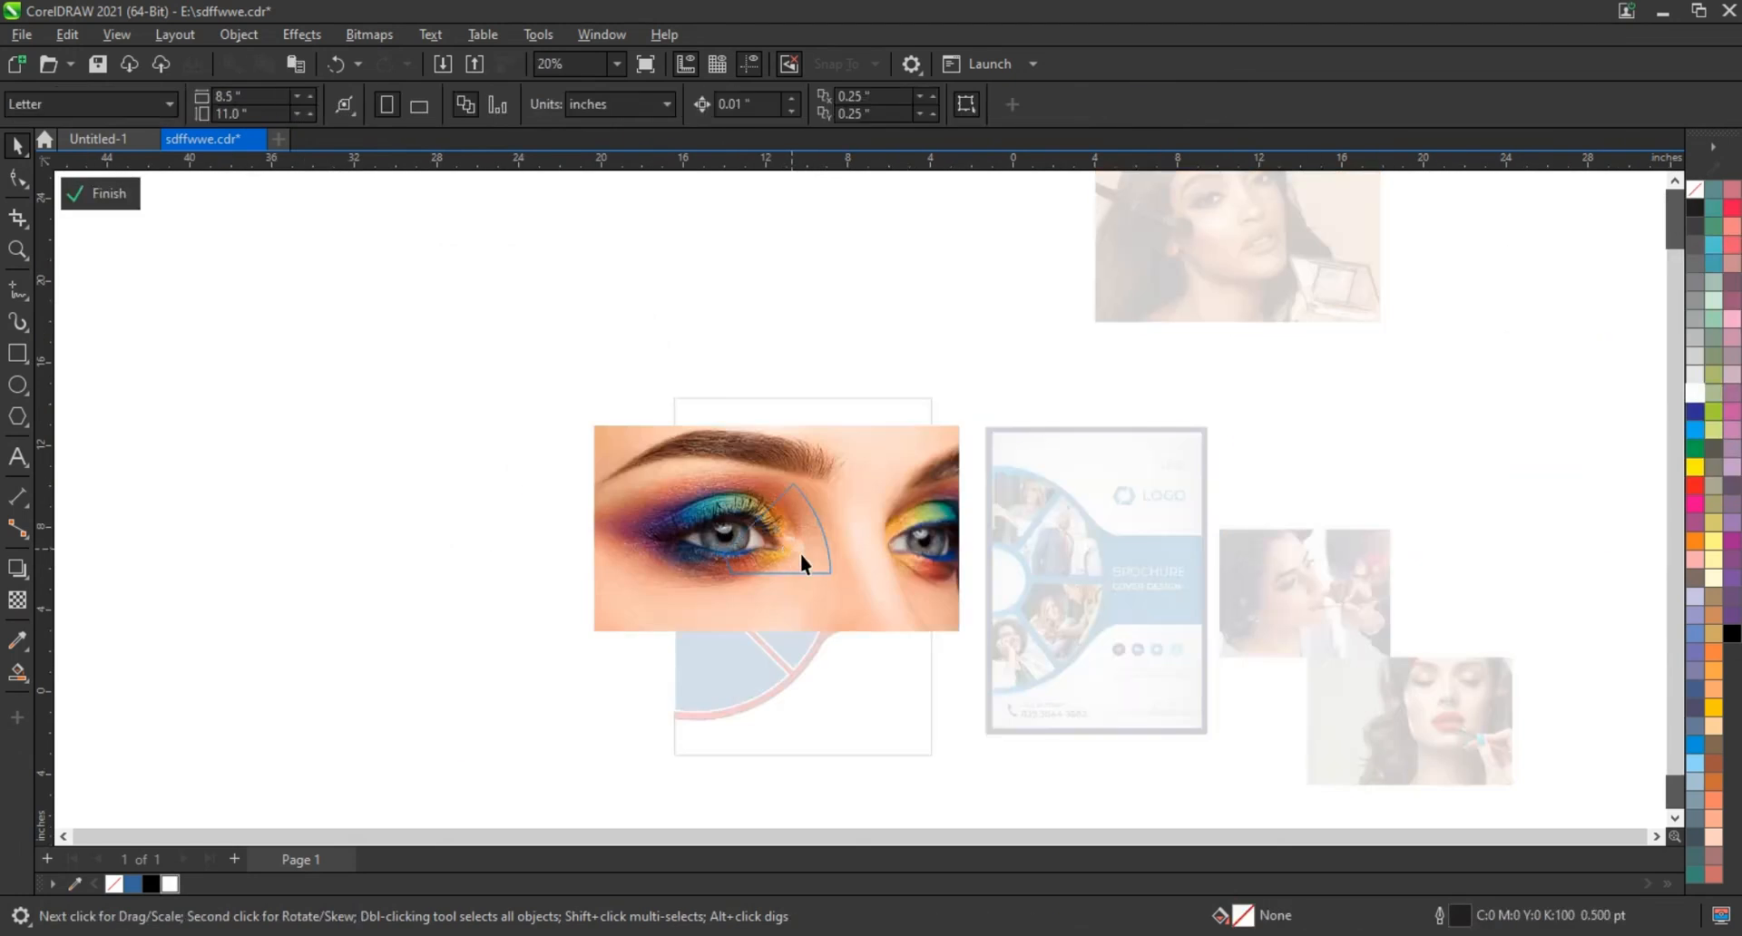
- Shrink the clipped eye close-up photo to fit the upper-right wedge and finish editing its PowerClip
{"action": "left_click", "coordinate": [800, 563]}
{"action": "left_click_drag", "start_coordinate": [980, 644], "coordinate": [899, 581]}
{"action": "left_click", "coordinate": [99, 193]}
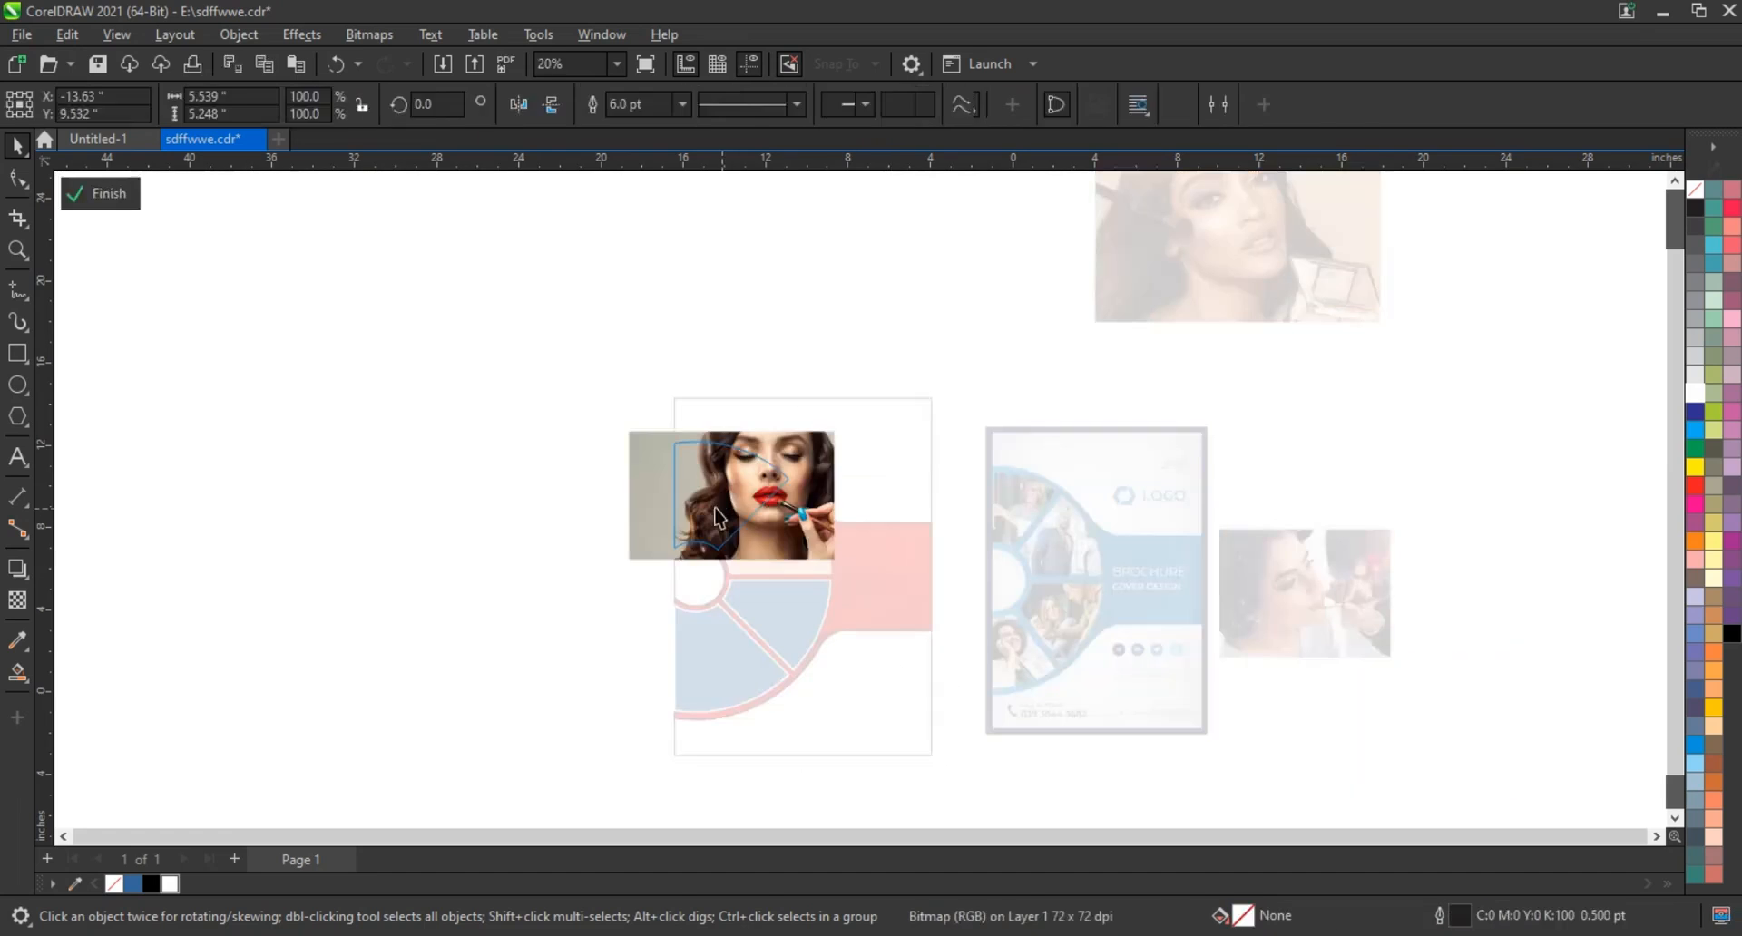
- Reposition the clipped red-lipstick portrait in the upper-left wedge and scale it down to about 8.8 by 5.5 inches
{"action": "left_click_drag", "start_coordinate": [715, 509], "coordinate": [680, 517]}
{"action": "left_click_drag", "start_coordinate": [592, 573], "coordinate": [657, 510]}
{"action": "left_click", "coordinate": [583, 532], "text": "ctrl"}
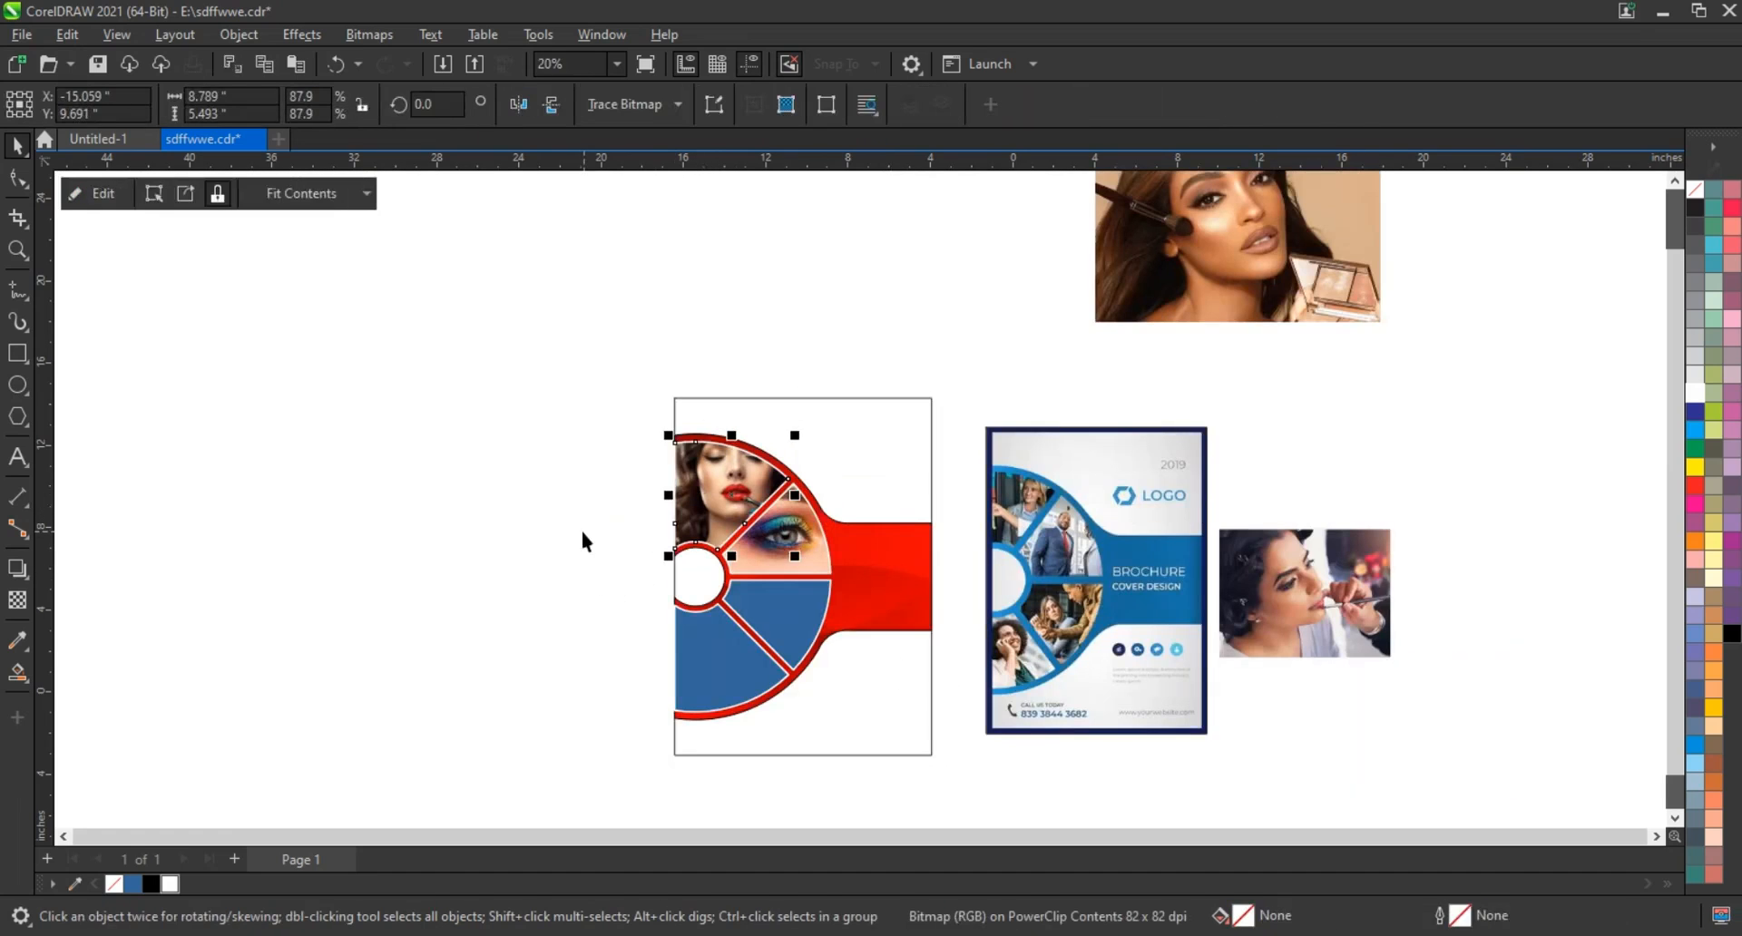
- PowerClip the remaining lipstick-application photo into the lower-left wedge and open its contents to adjust the photo
{"action": "left_click", "coordinate": [1303, 594]}
{"action": "left_click", "coordinate": [715, 655]}
{"action": "left_click", "coordinate": [717, 657], "text": "ctrl"}
{"action": "left_click", "coordinate": [758, 676]}
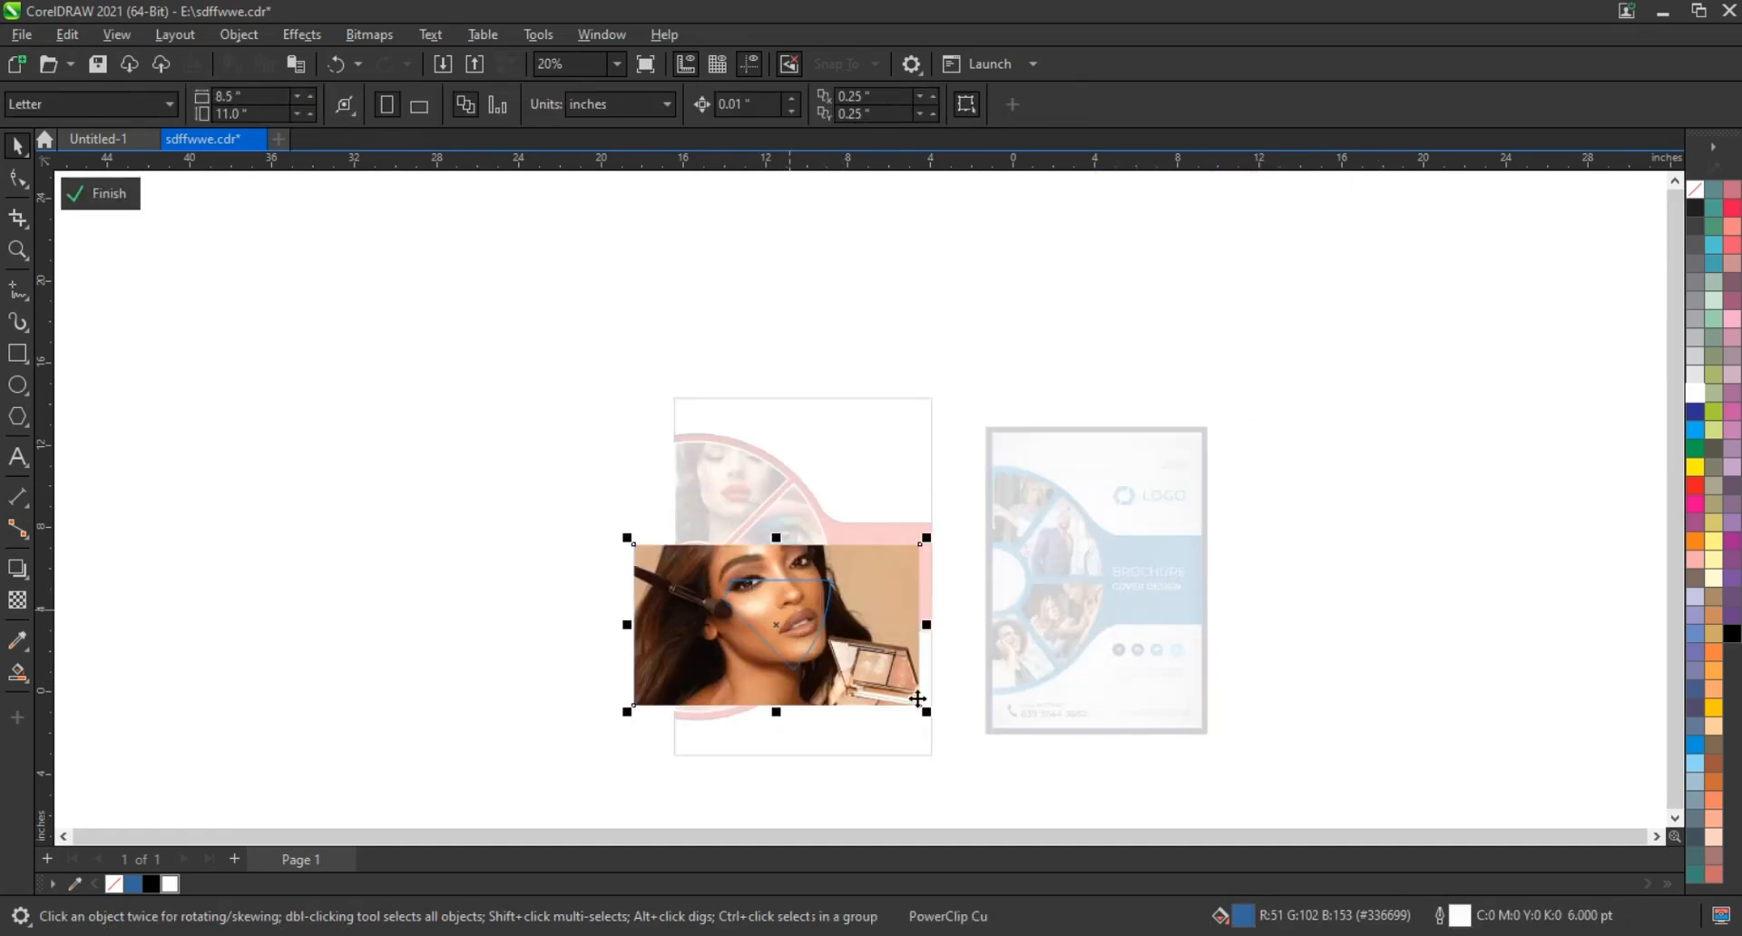
- Shrink the clipped makeup-brush portrait to fit the lower-right wedge and finish editing its PowerClip
{"action": "left_click_drag", "start_coordinate": [926, 712], "coordinate": [874, 661]}
{"action": "left_click", "coordinate": [876, 720], "text": "ctrl"}
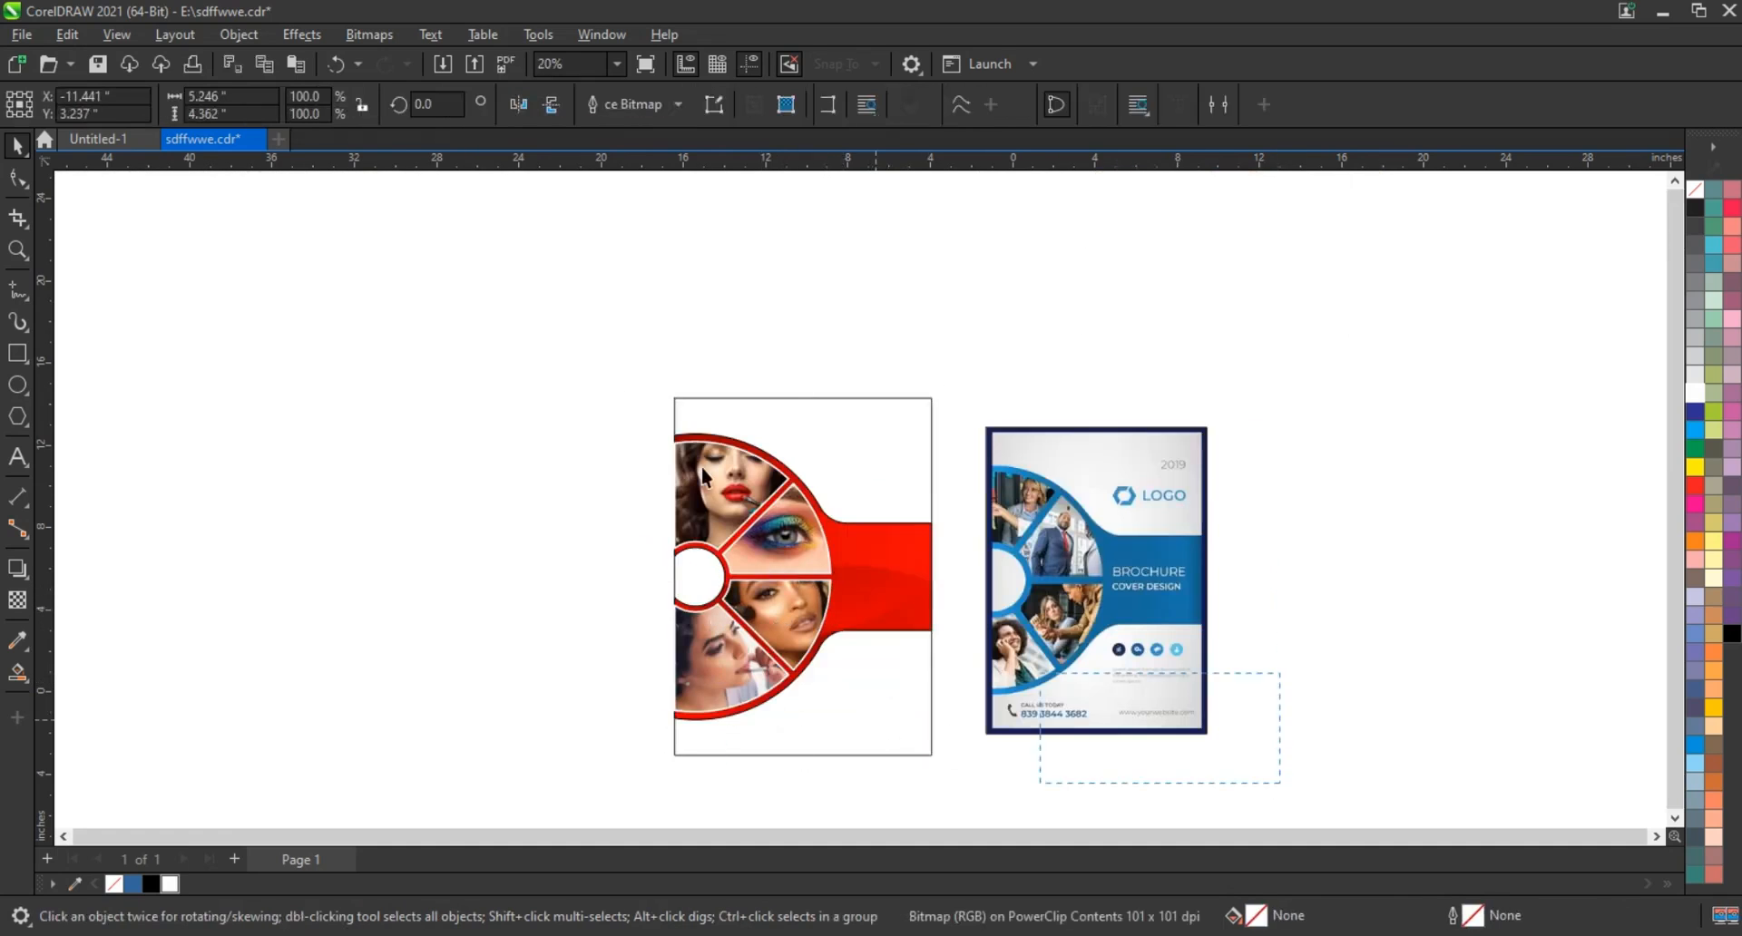
- Open the cover frame's PowerClip contents and draw a rectangle about 13.6 by 7.1 inches across the lower part of the cover
{"action": "key", "text": "shift+F4"}
{"action": "left_click_drag", "start_coordinate": [291, 233], "coordinate": [664, 751]}
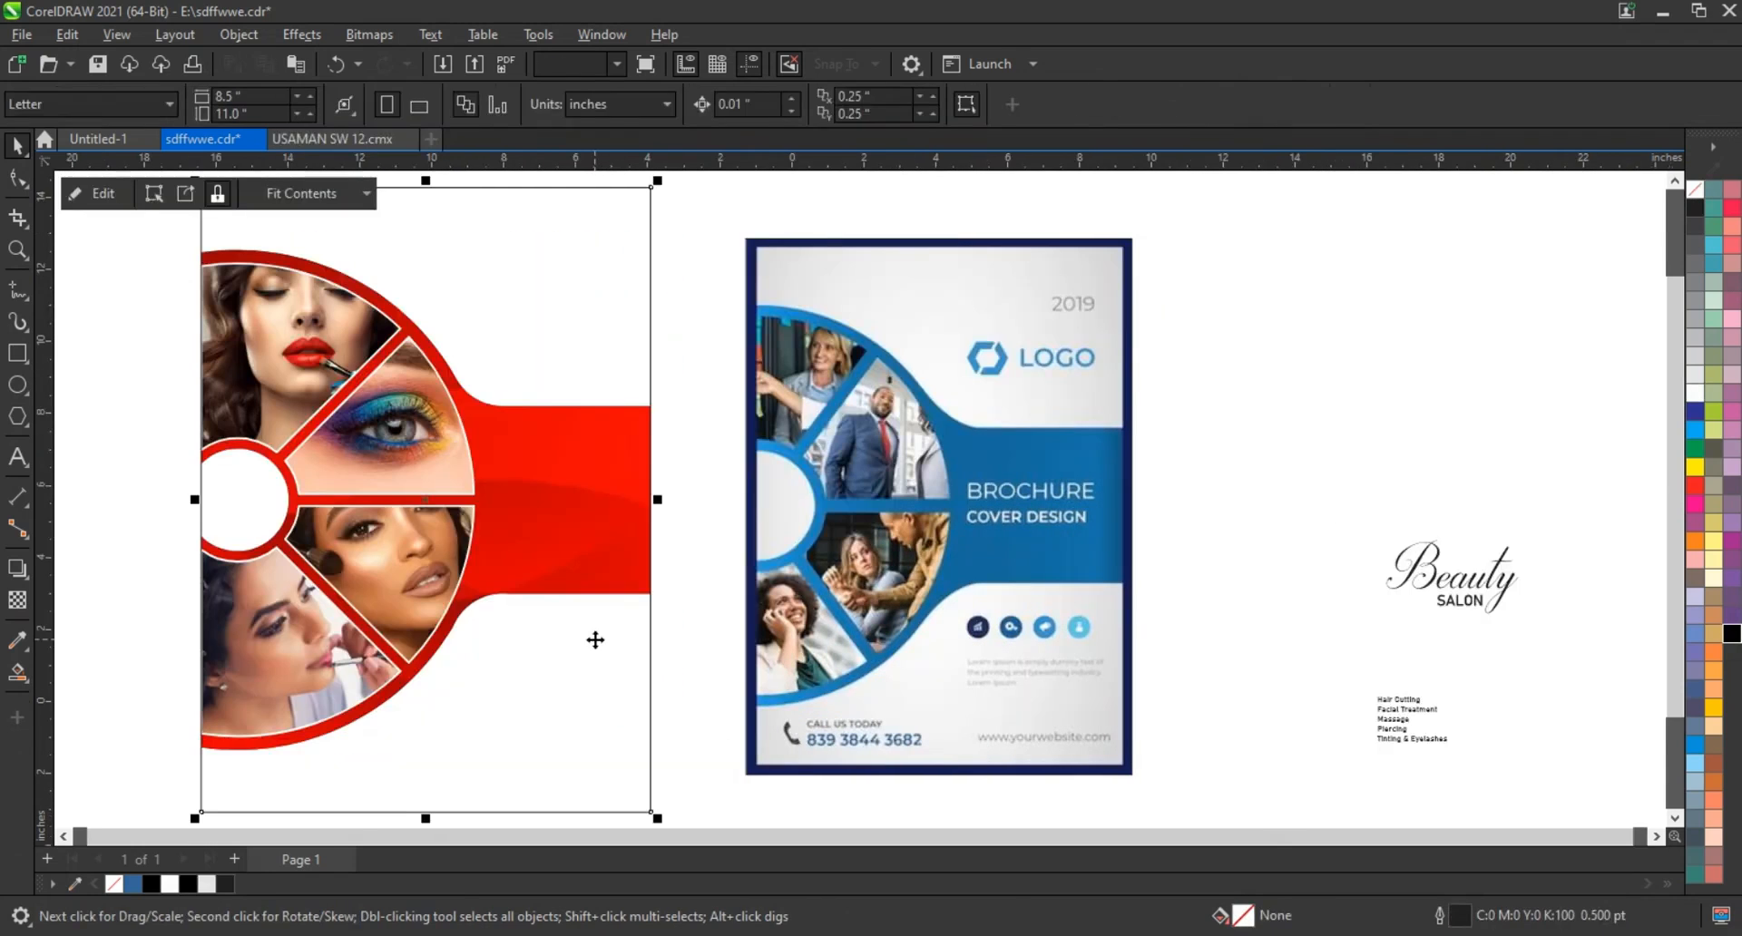
{"action": "right_click", "coordinate": [595, 640]}
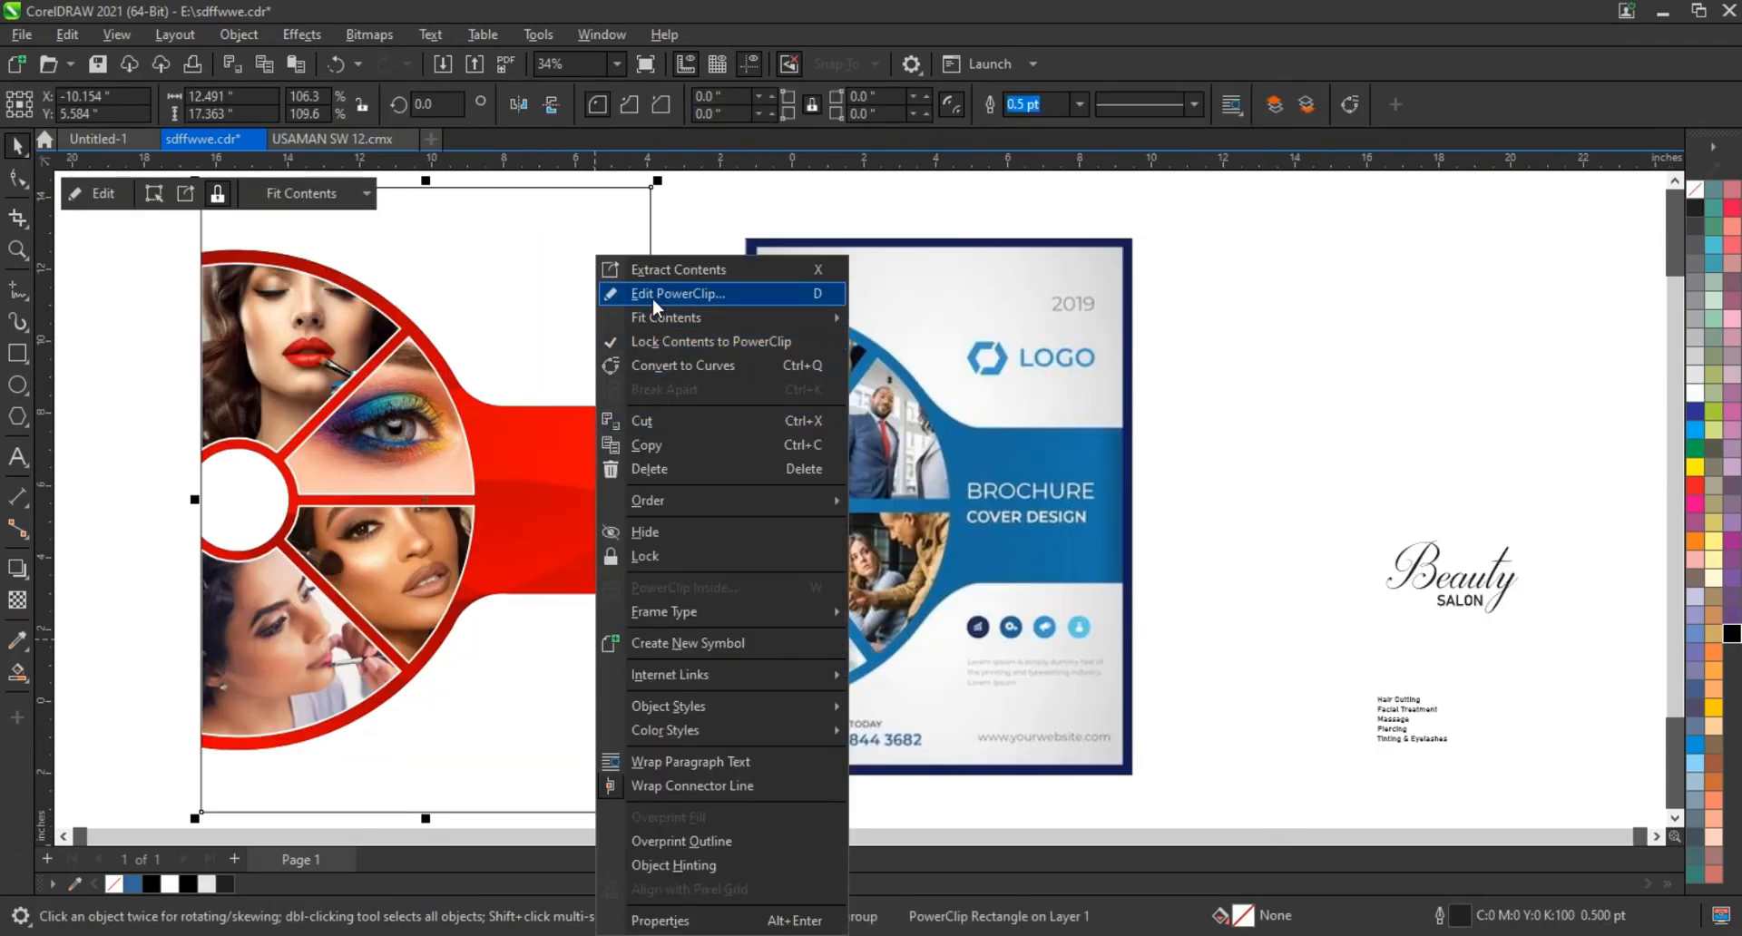
{"action": "left_click", "coordinate": [690, 288]}
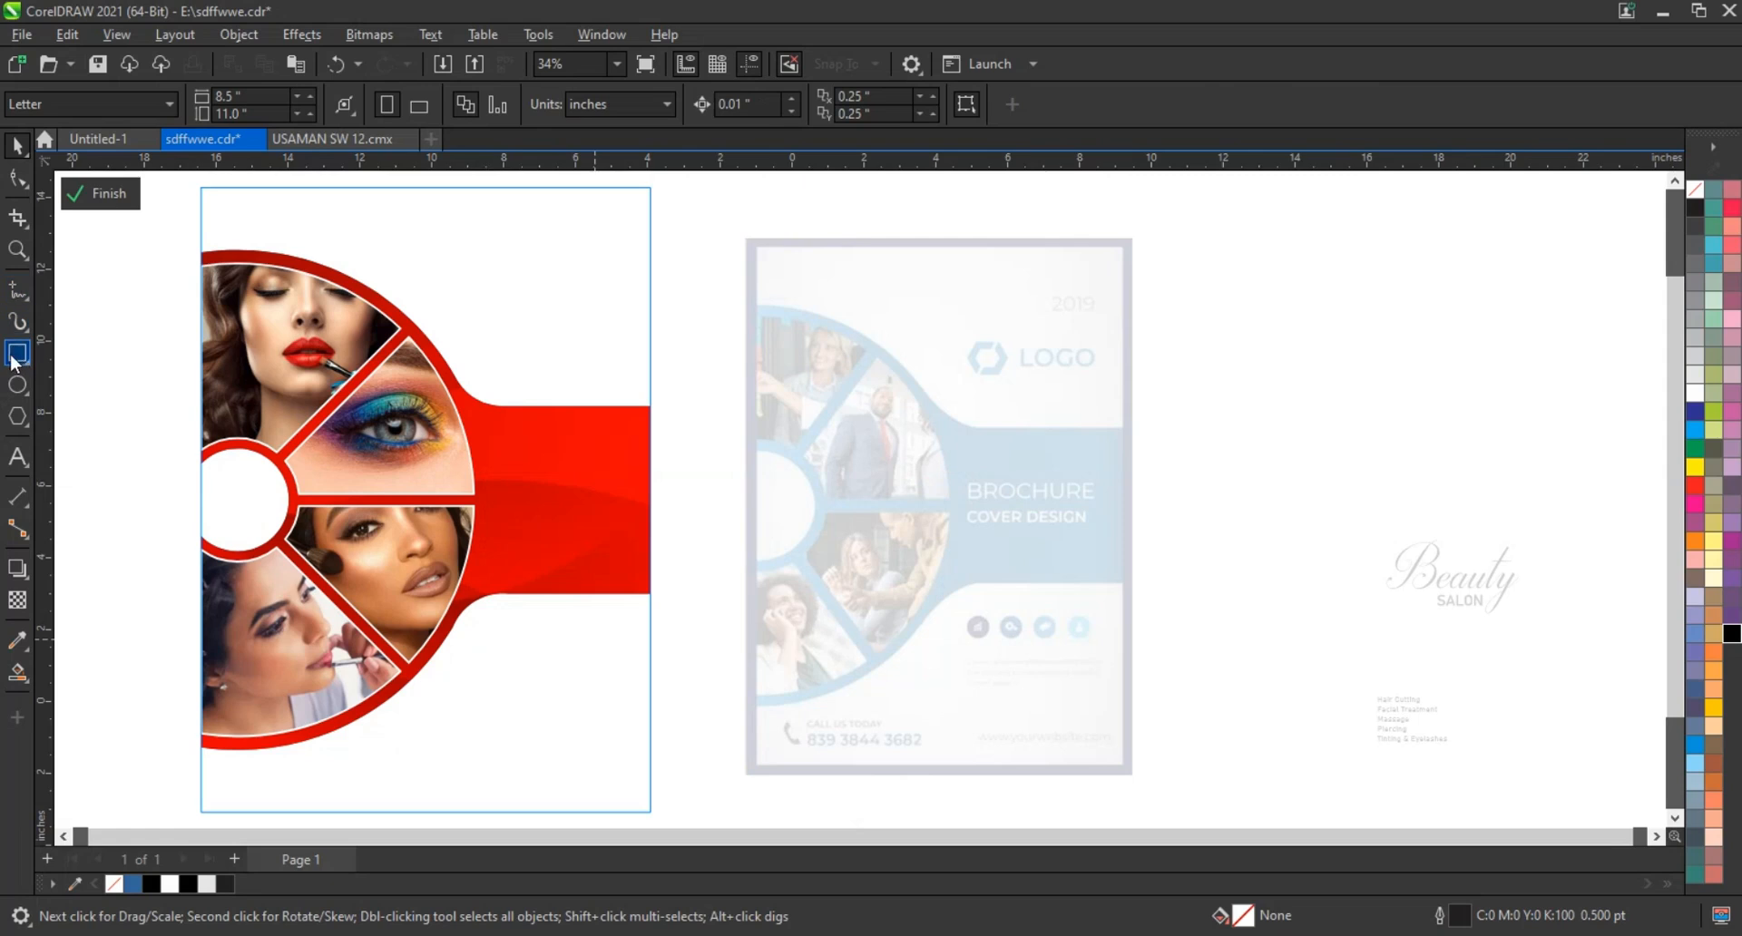
{"action": "left_click", "coordinate": [16, 356]}
{"action": "left_click_drag", "start_coordinate": [181, 578], "coordinate": [671, 794]}
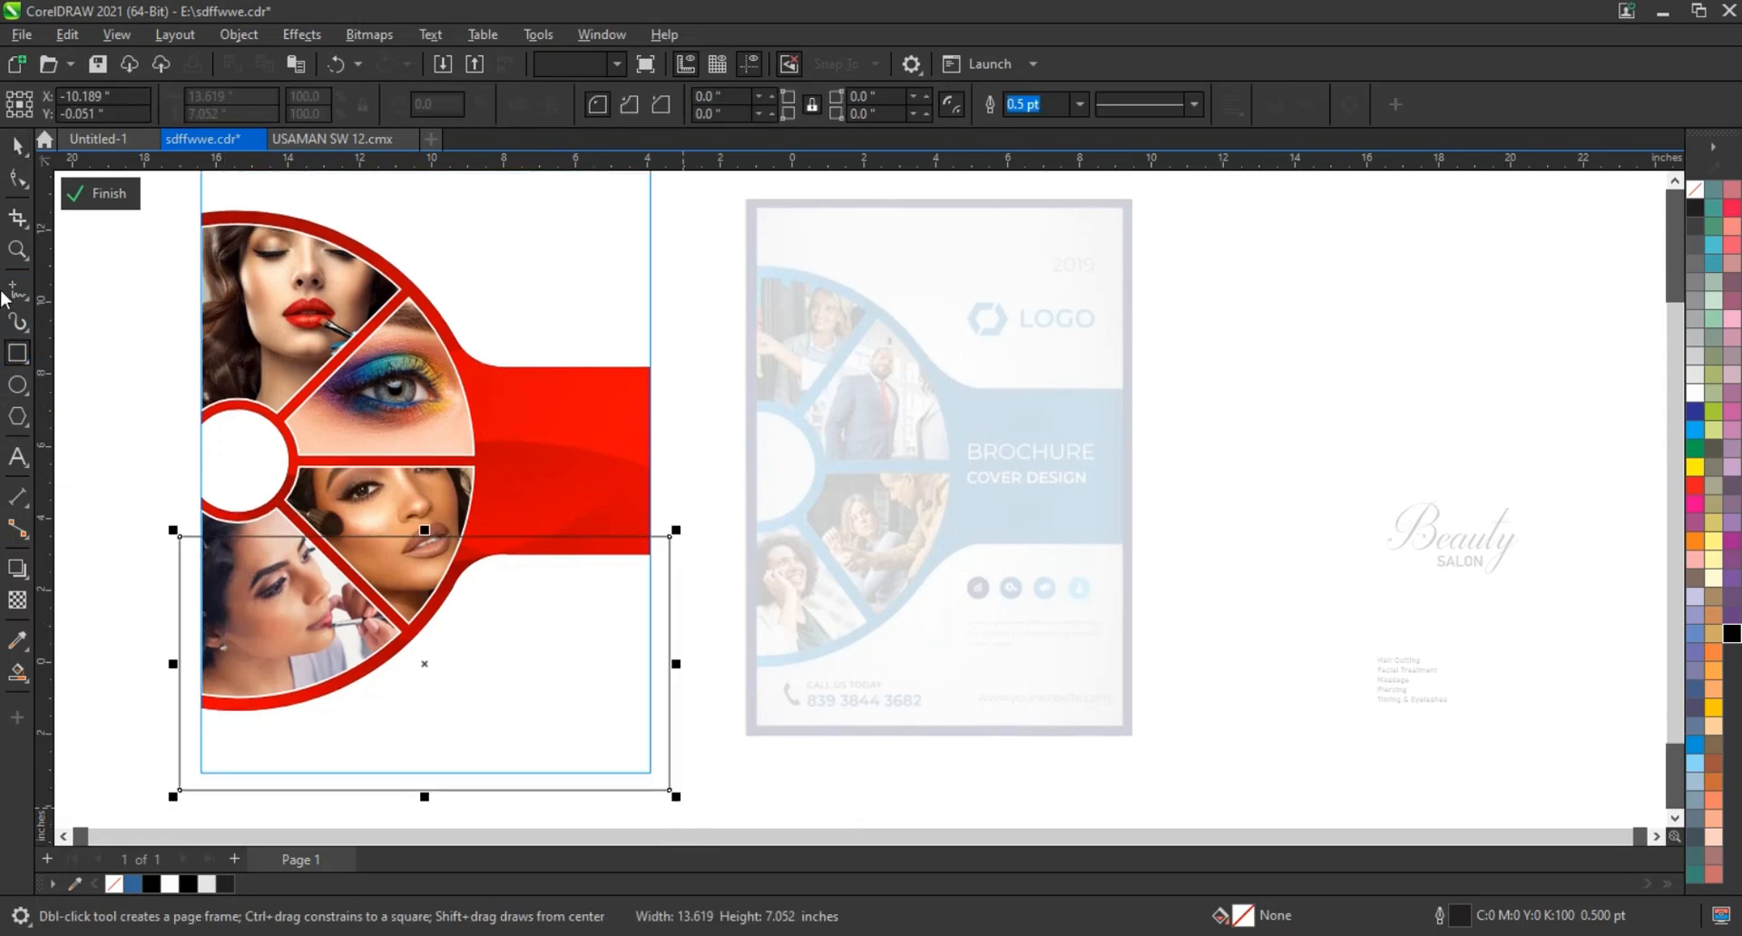
- Fill the lower rectangle black, place it behind the red shape and photos, and finish editing the PowerClip
{"action": "left_click", "coordinate": [1732, 633]}
{"action": "key", "text": "ctrl+Page_Down"}
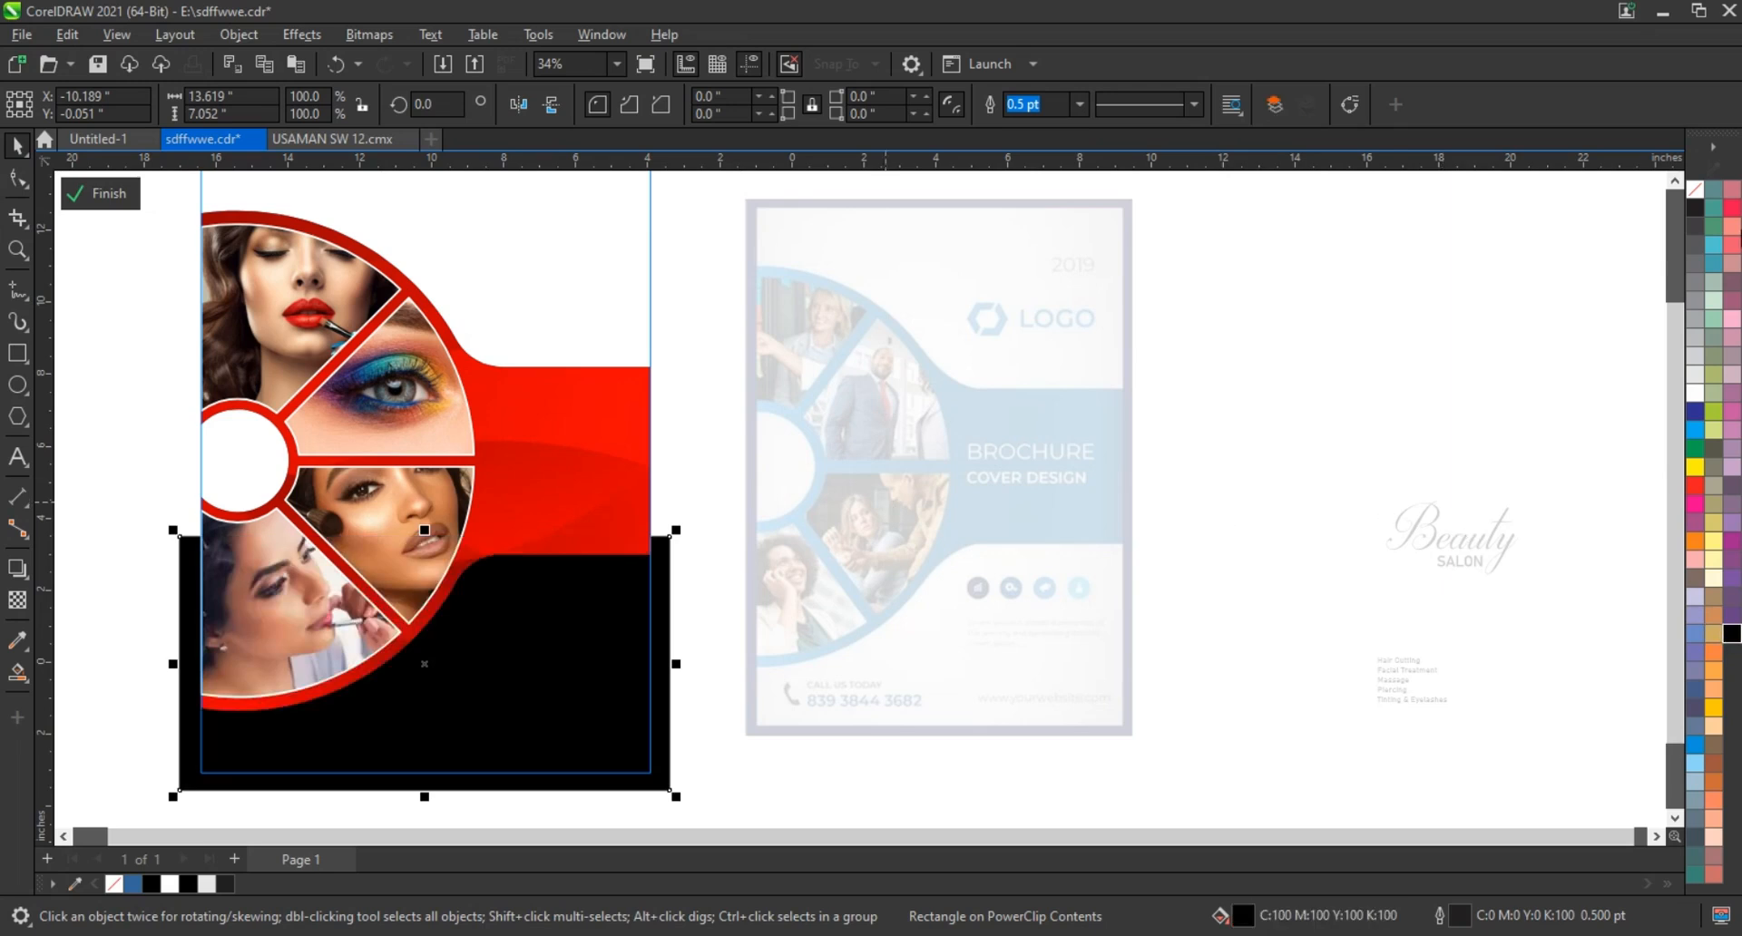
{"action": "right_click", "coordinate": [1703, 199]}
{"action": "left_click", "coordinate": [1680, 208]}
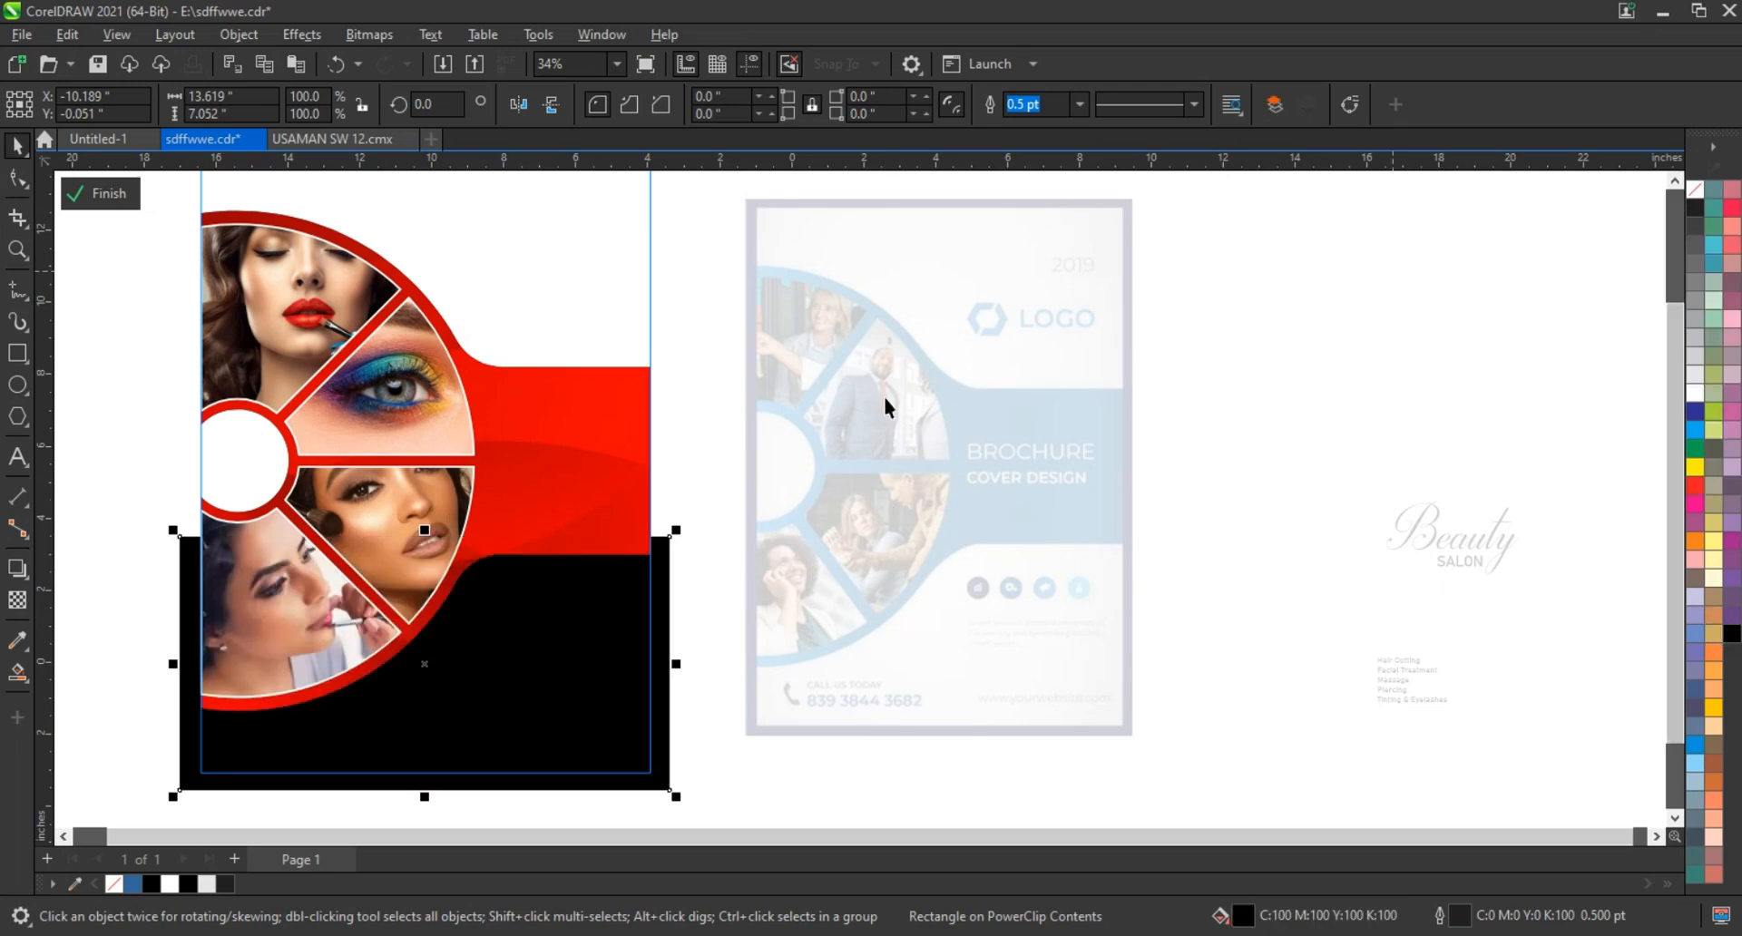
{"action": "left_click", "coordinate": [692, 451], "text": "ctrl"}
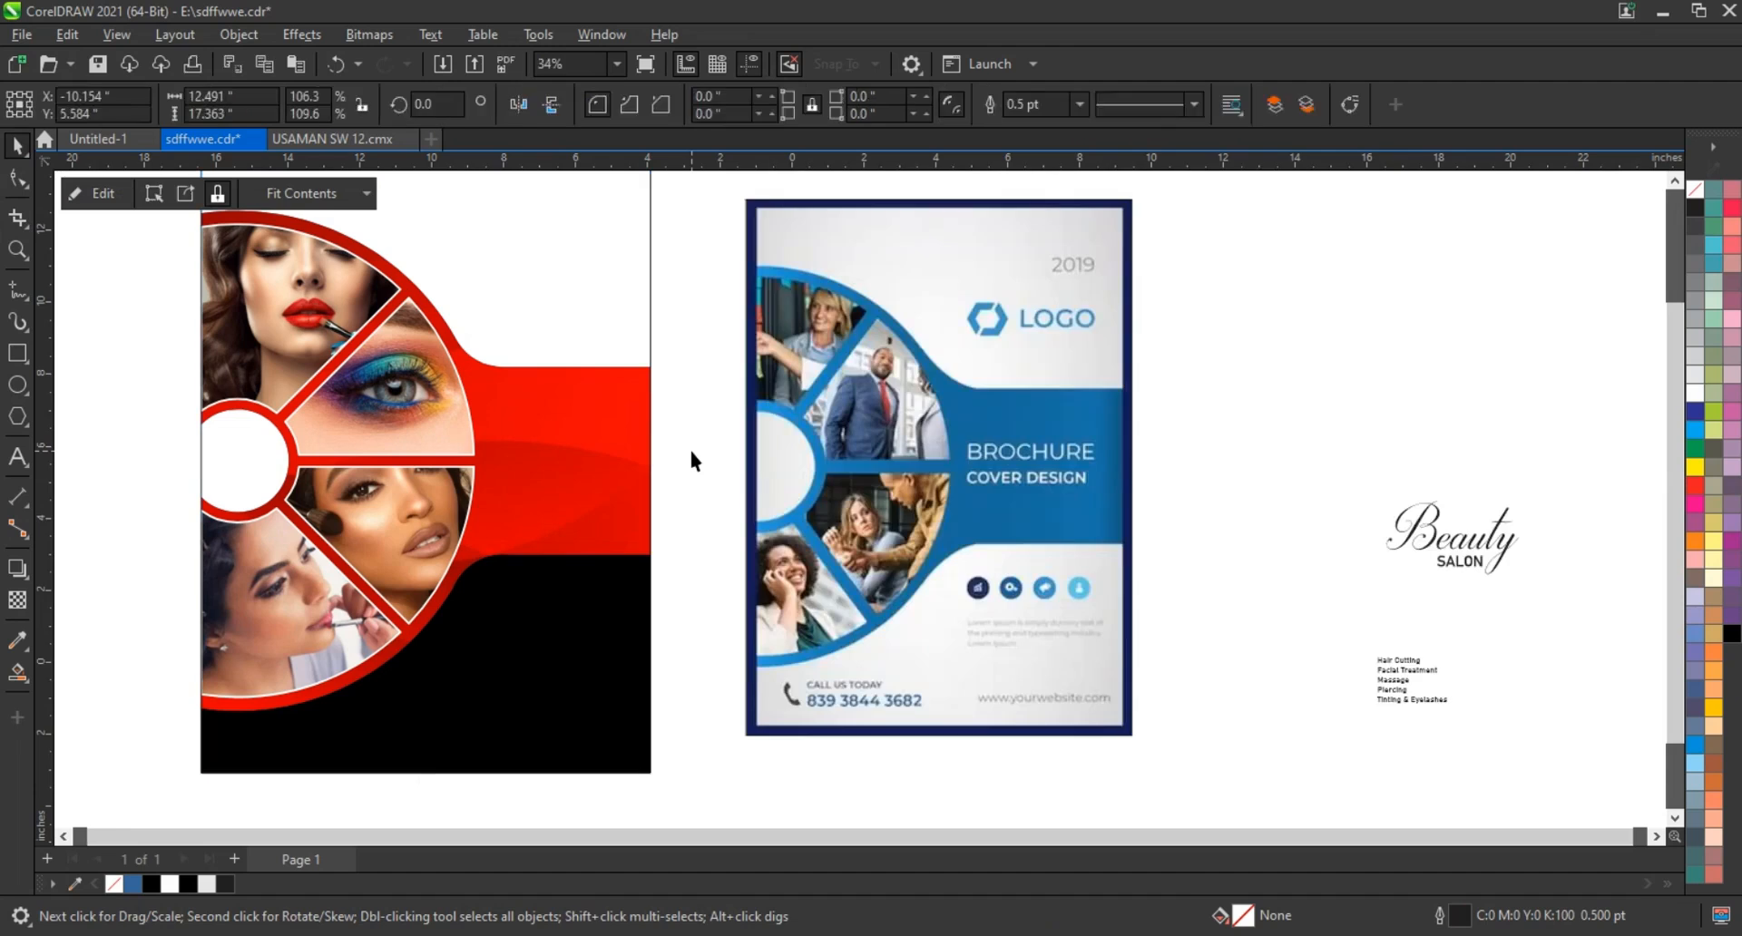
- Move the Beauty Salon title into the cover's upper-right white area and enlarge it to about 5.9 by 3.3 inches
{"action": "left_click", "coordinate": [691, 451]}
{"action": "left_click_drag", "start_coordinate": [1549, 496], "coordinate": [1380, 599]}
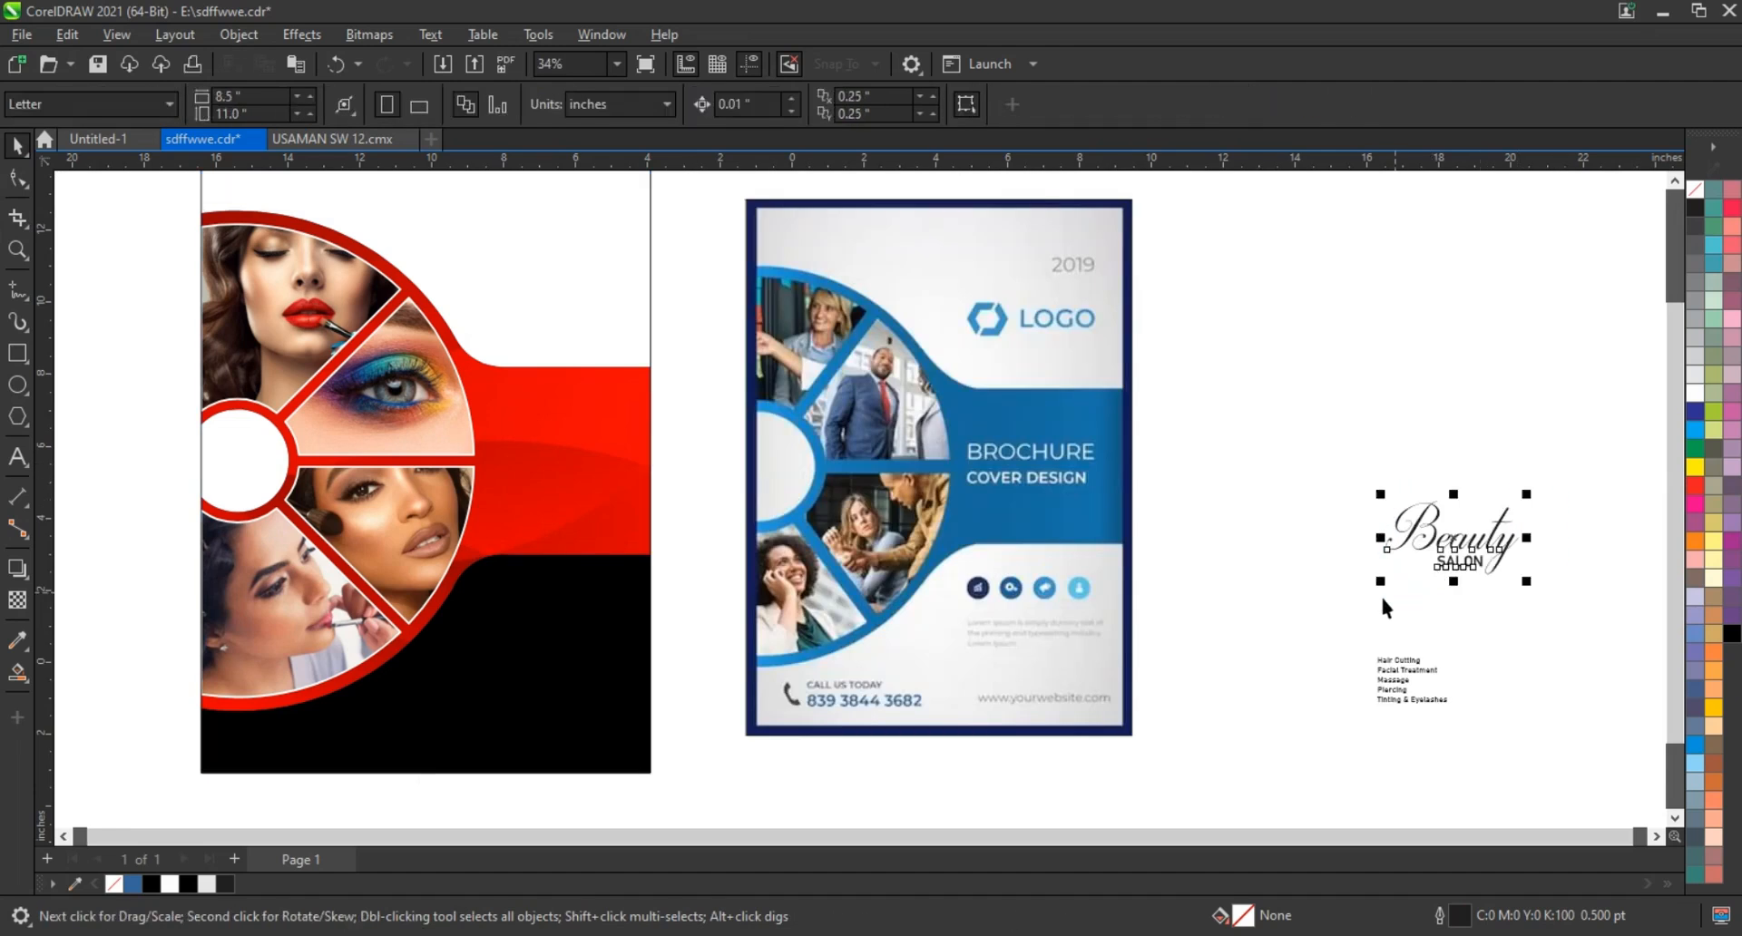
{"action": "mouse_move", "coordinate": [1452, 547]}
{"action": "left_mouse_down"}
{"action": "mouse_move", "coordinate": [542, 270]}
{"action": "mouse_move", "coordinate": [599, 365]}
{"action": "mouse_move", "coordinate": [1060, 393]}
{"action": "left_mouse_up"}
{"action": "left_click_drag", "start_coordinate": [1124, 220], "coordinate": [858, 342]}
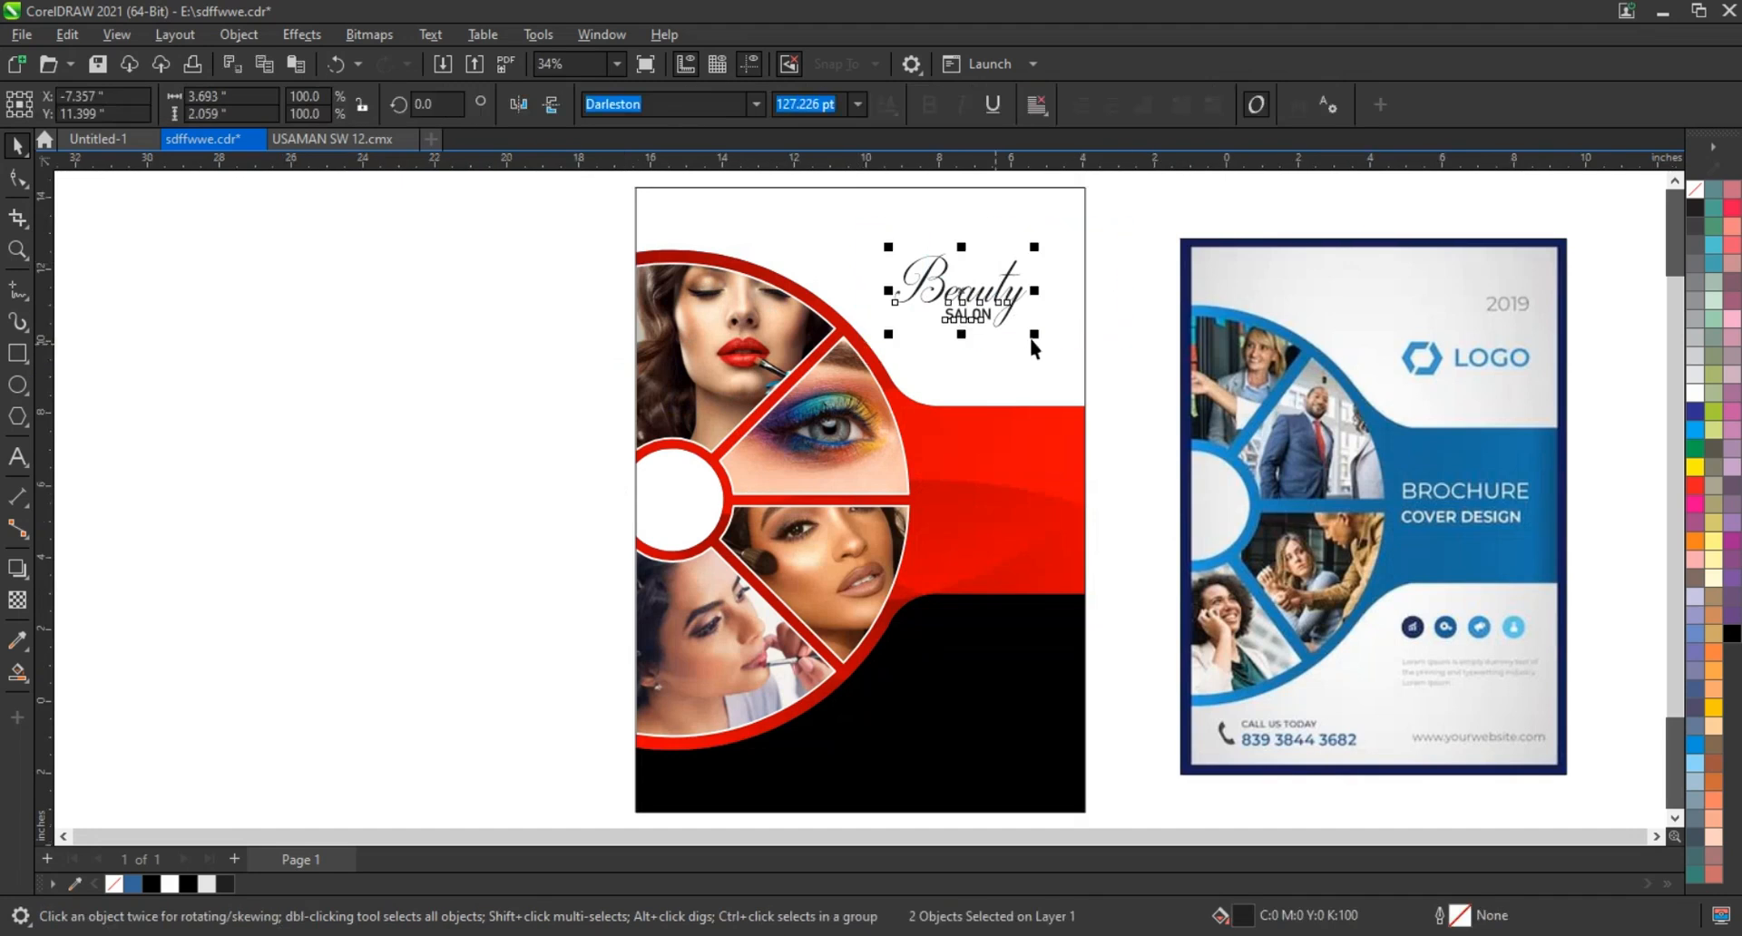
{"action": "left_click_drag", "start_coordinate": [1033, 335], "coordinate": [1086, 382]}
{"action": "left_click_drag", "start_coordinate": [985, 306], "coordinate": [979, 272]}
{"action": "left_click_drag", "start_coordinate": [1076, 328], "coordinate": [809, 316]}
- Colour the word Beauty red and adjust the title's placement in the white area
{"action": "left_click", "coordinate": [980, 301]}
{"action": "left_click", "coordinate": [1009, 280]}
{"action": "left_click", "coordinate": [1695, 492]}
{"action": "left_click_drag", "start_coordinate": [962, 286], "coordinate": [963, 302]}
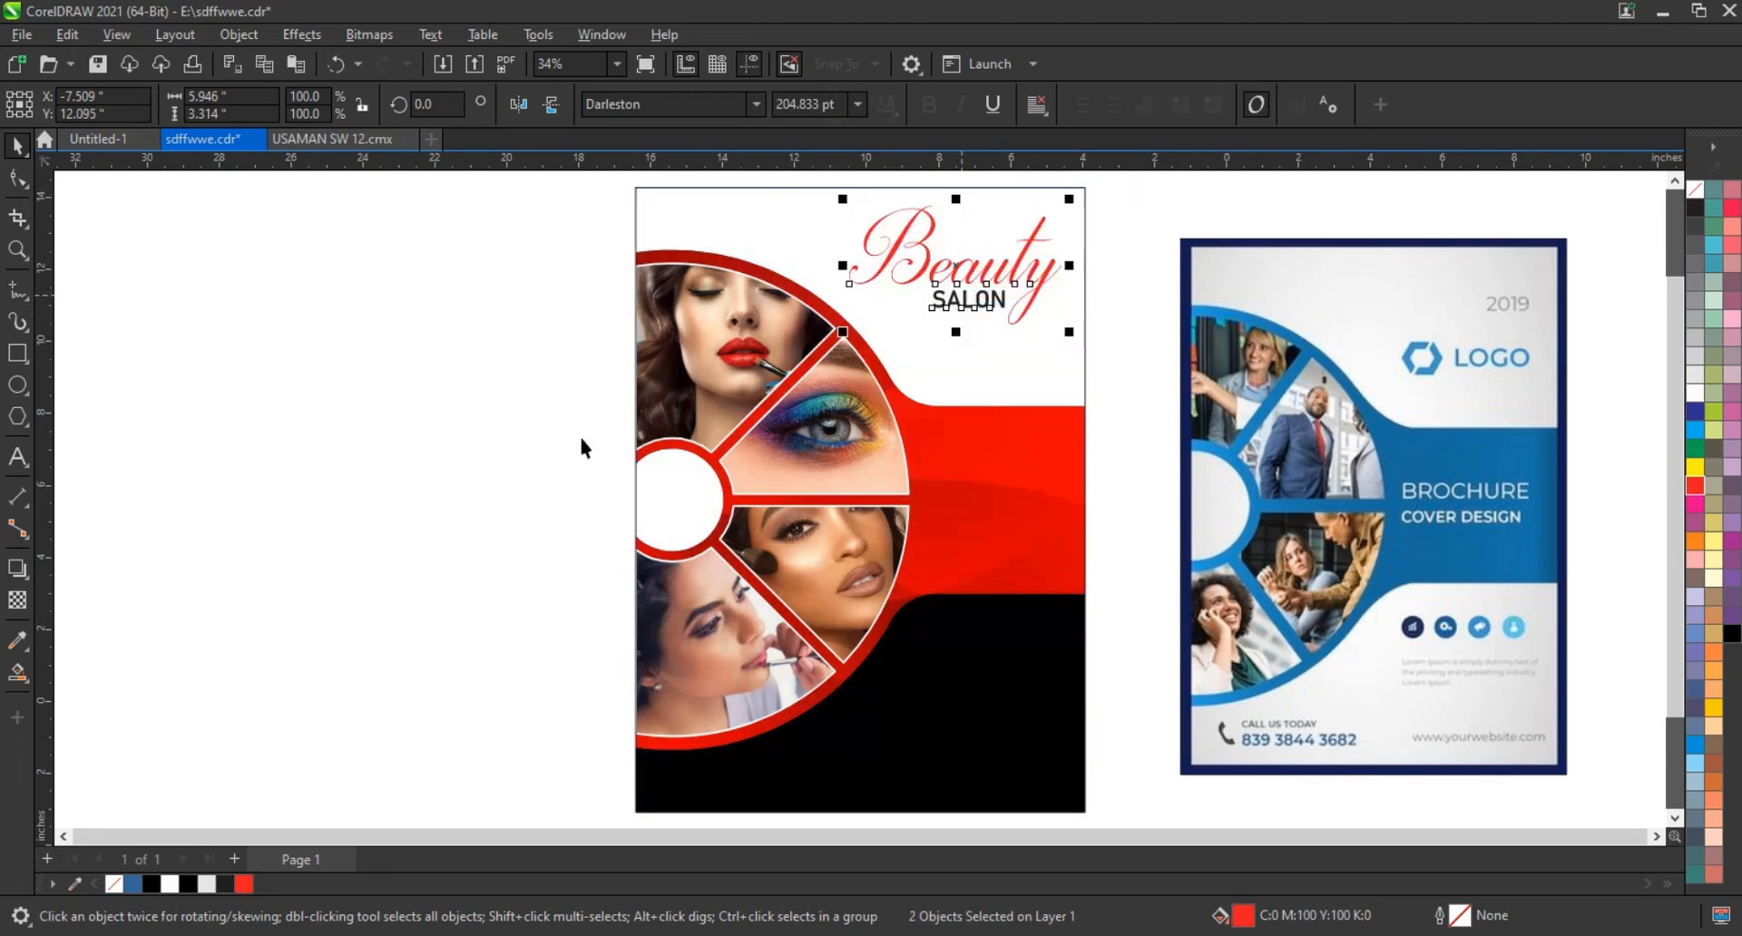
{"action": "left_click", "coordinate": [501, 459]}
- Bring the services list onto the cover, colour it white, enlarge it to about 24 pt and place it on the red band
{"action": "scroll", "coordinate": [502, 459], "scroll_direction": "down", "scroll_amount": 2}
{"action": "left_click_drag", "start_coordinate": [1379, 626], "coordinate": [791, 638]}
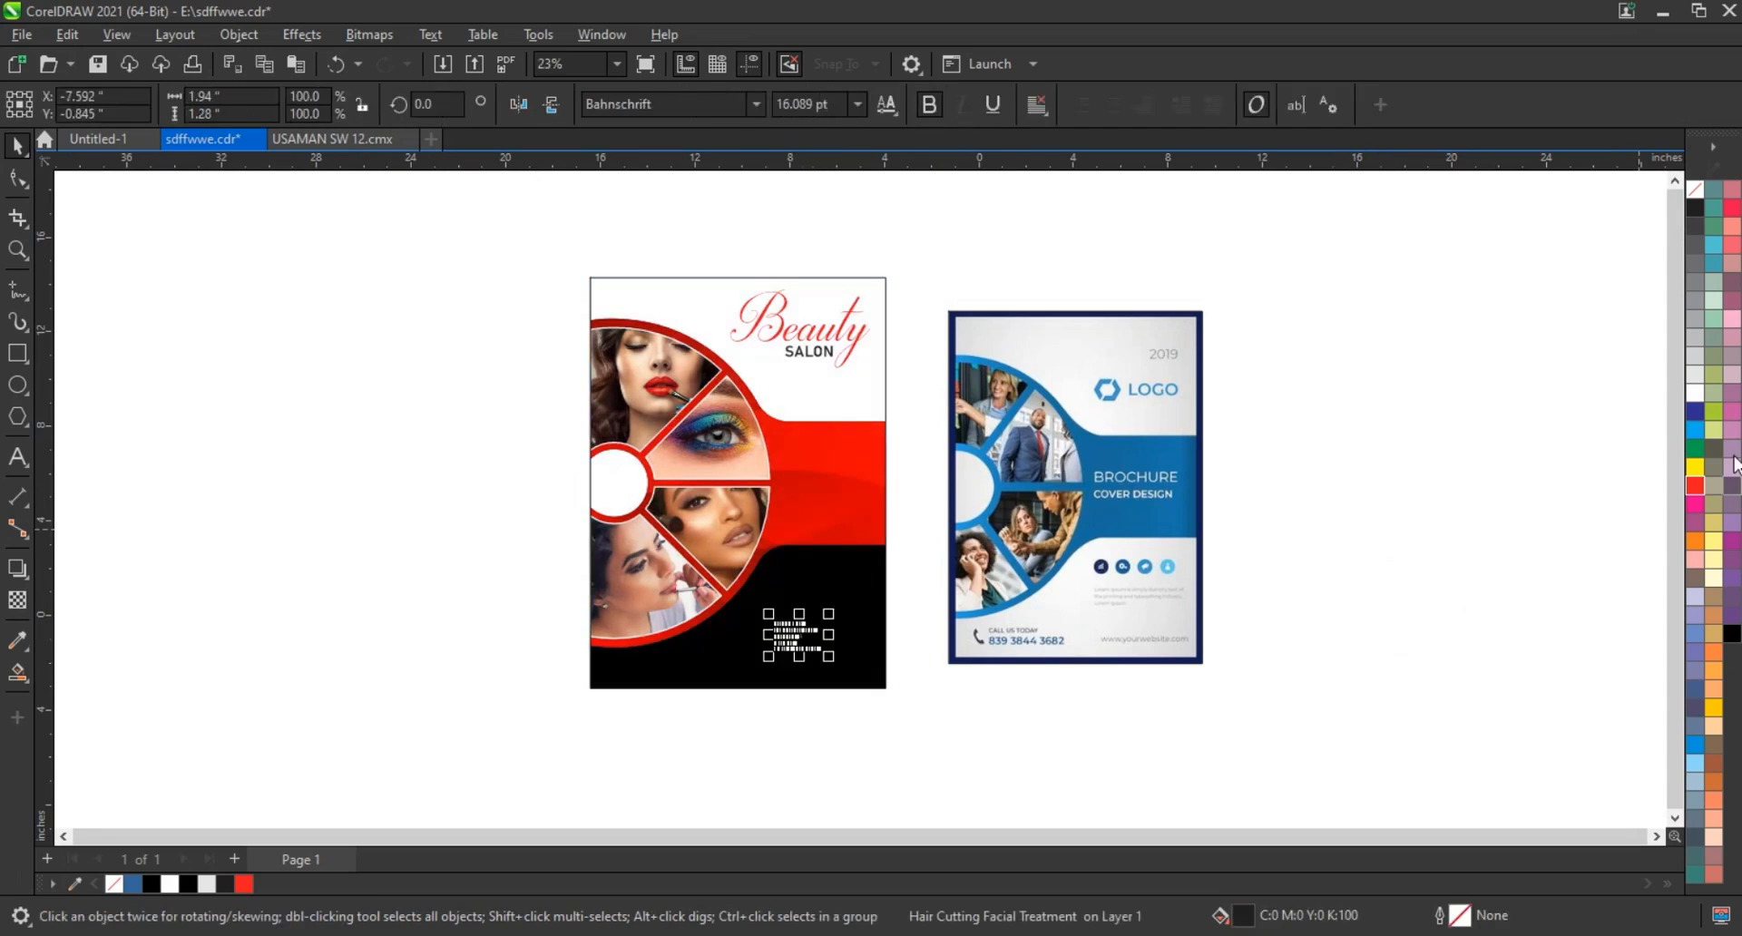
{"action": "left_click", "coordinate": [879, 644]}
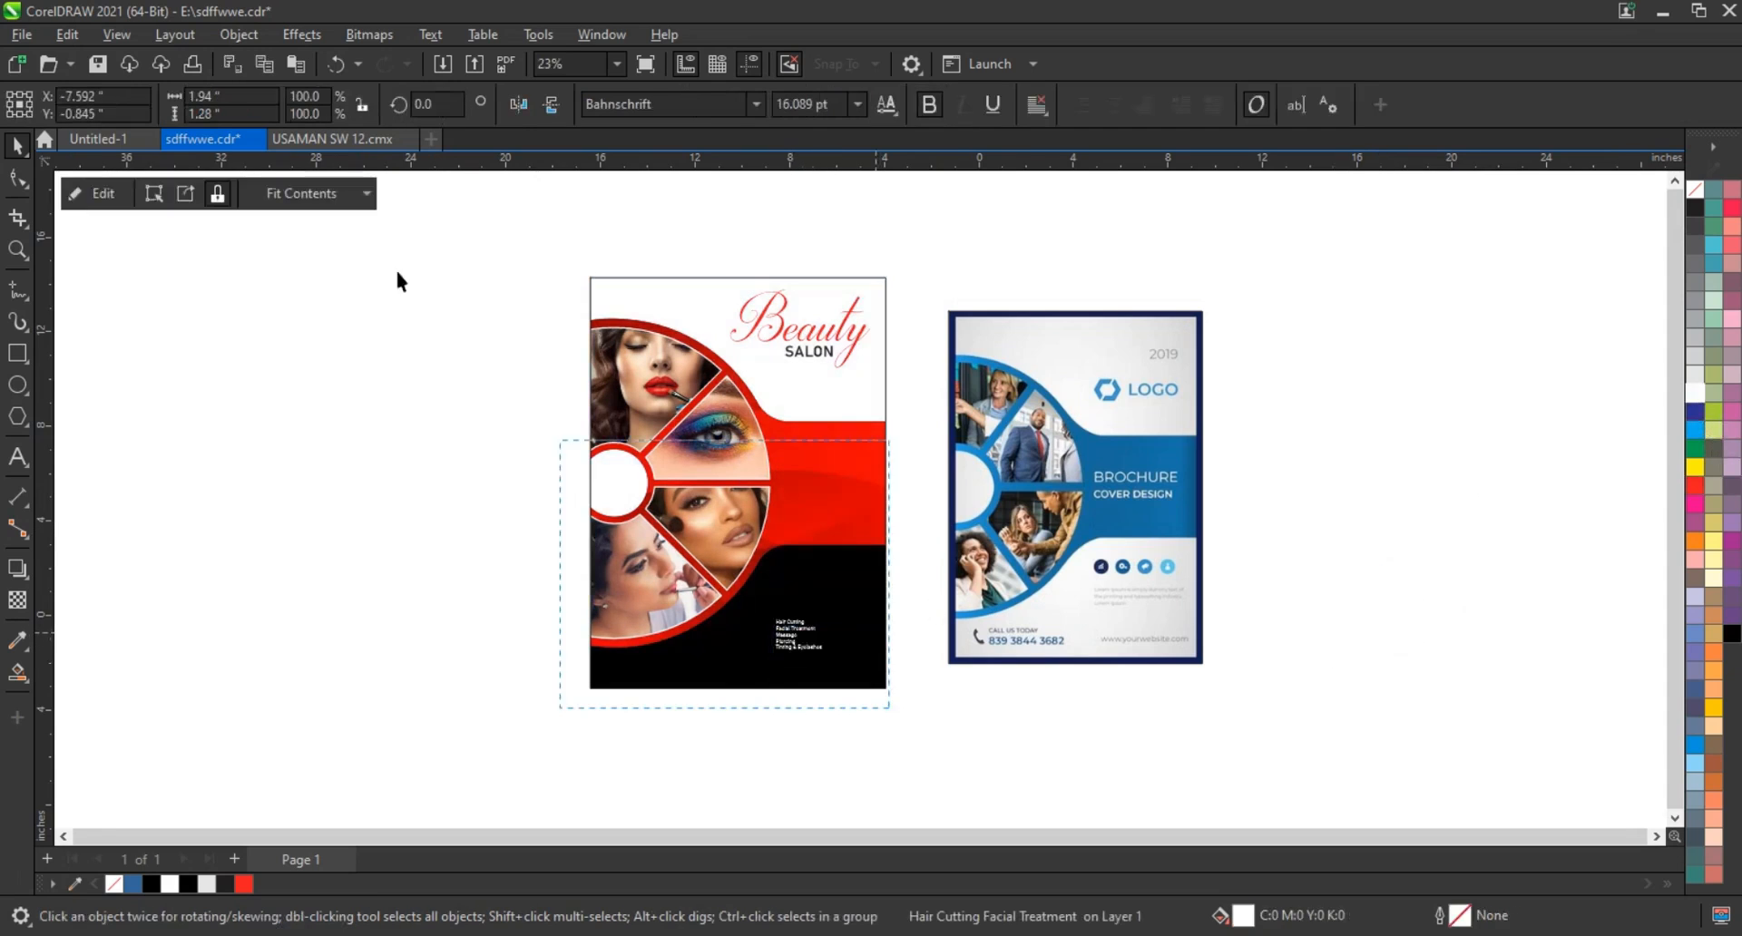
{"action": "scroll", "coordinate": [736, 472], "scroll_direction": "up", "scroll_amount": 2}
{"action": "left_click_drag", "start_coordinate": [1121, 651], "coordinate": [898, 764]}
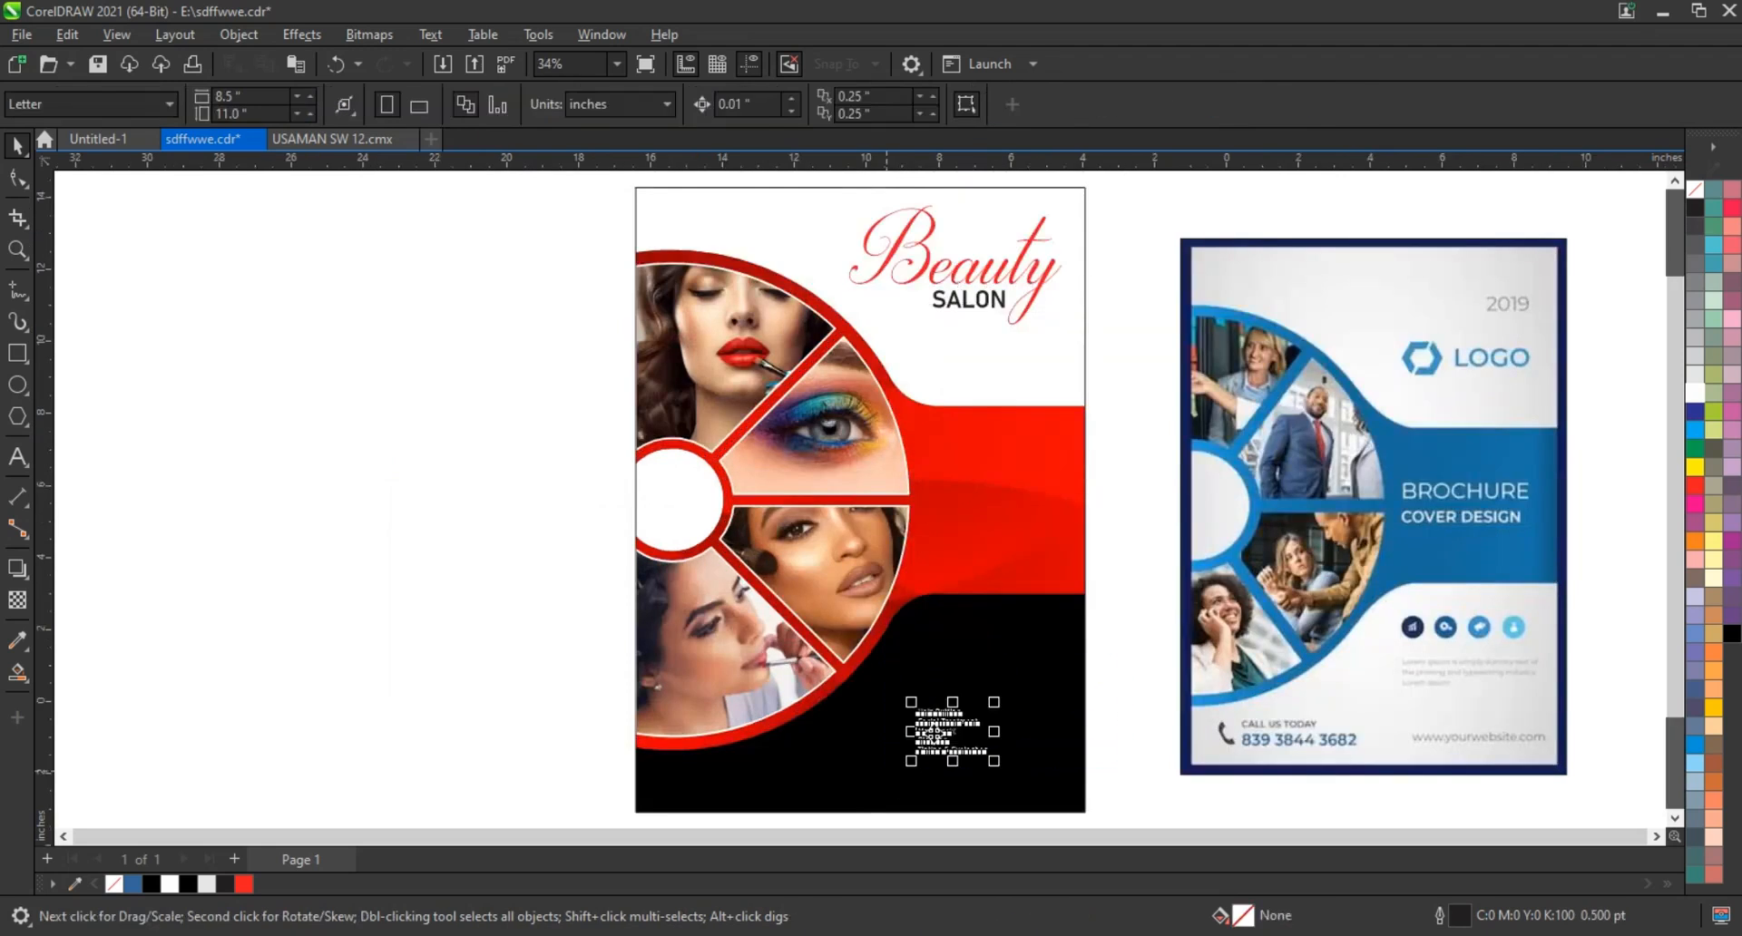
{"action": "left_click_drag", "start_coordinate": [959, 525], "coordinate": [1044, 515]}
- Widen the services list's line spacing until the text is about 3.7 inches tall, and centre it vertically in the red band
{"action": "key", "text": "F10"}
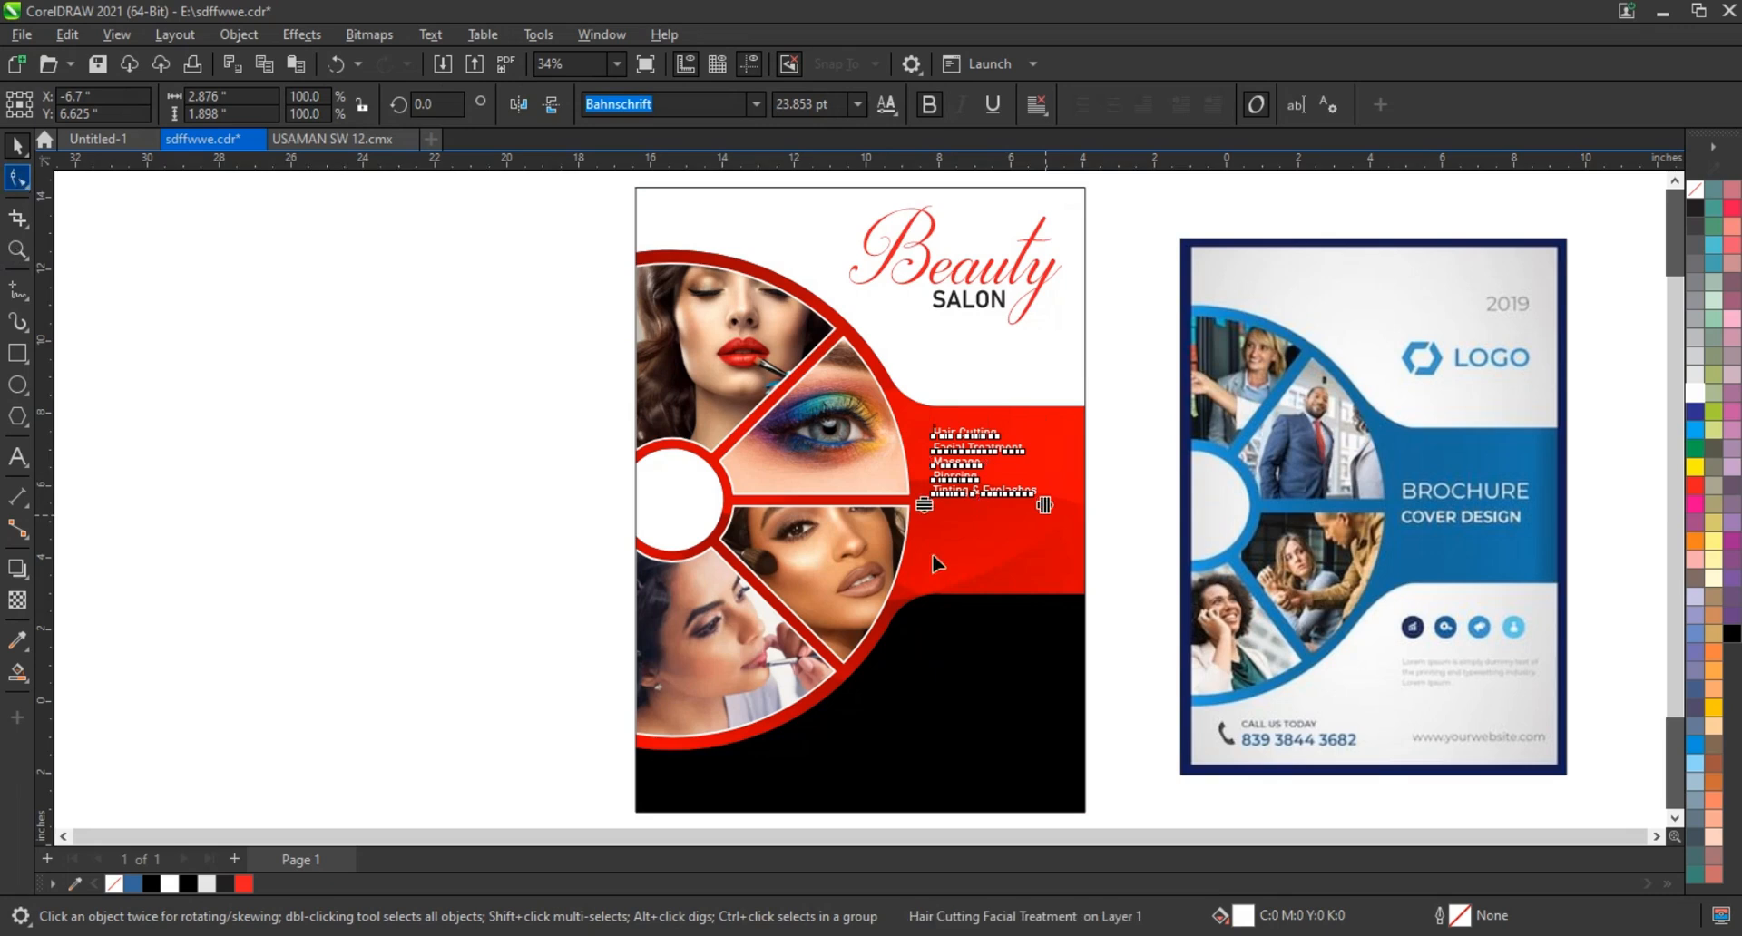
{"action": "left_click_drag", "start_coordinate": [923, 509], "coordinate": [927, 583]}
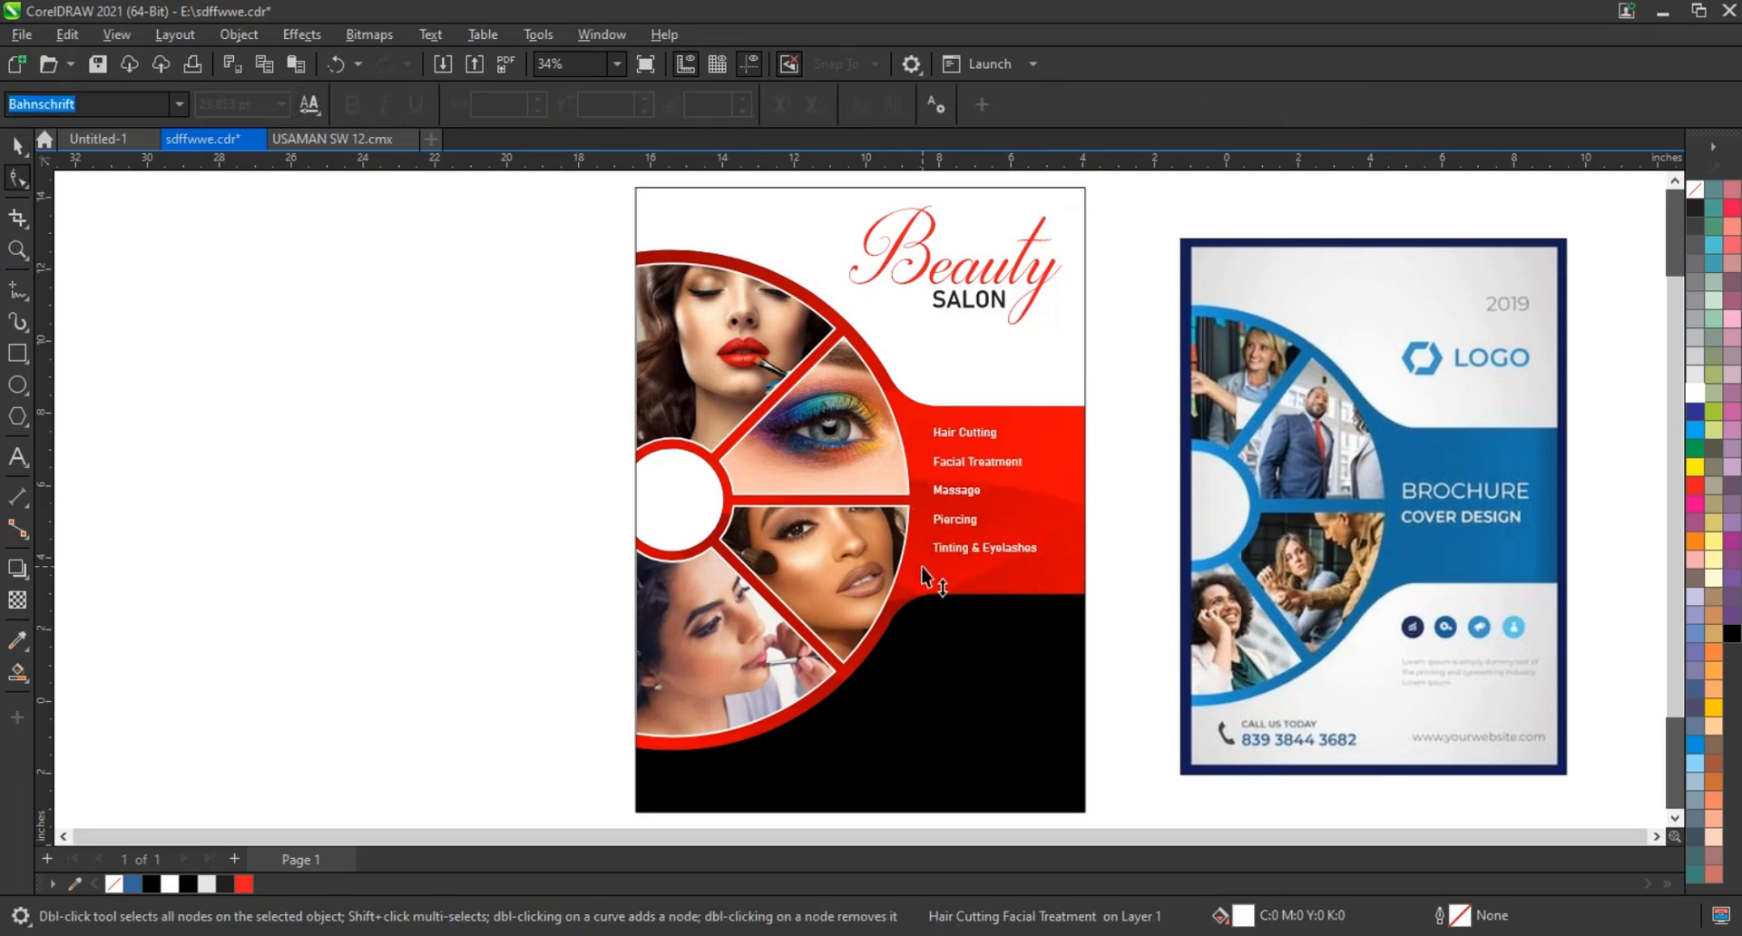
{"action": "left_click", "coordinate": [17, 145]}
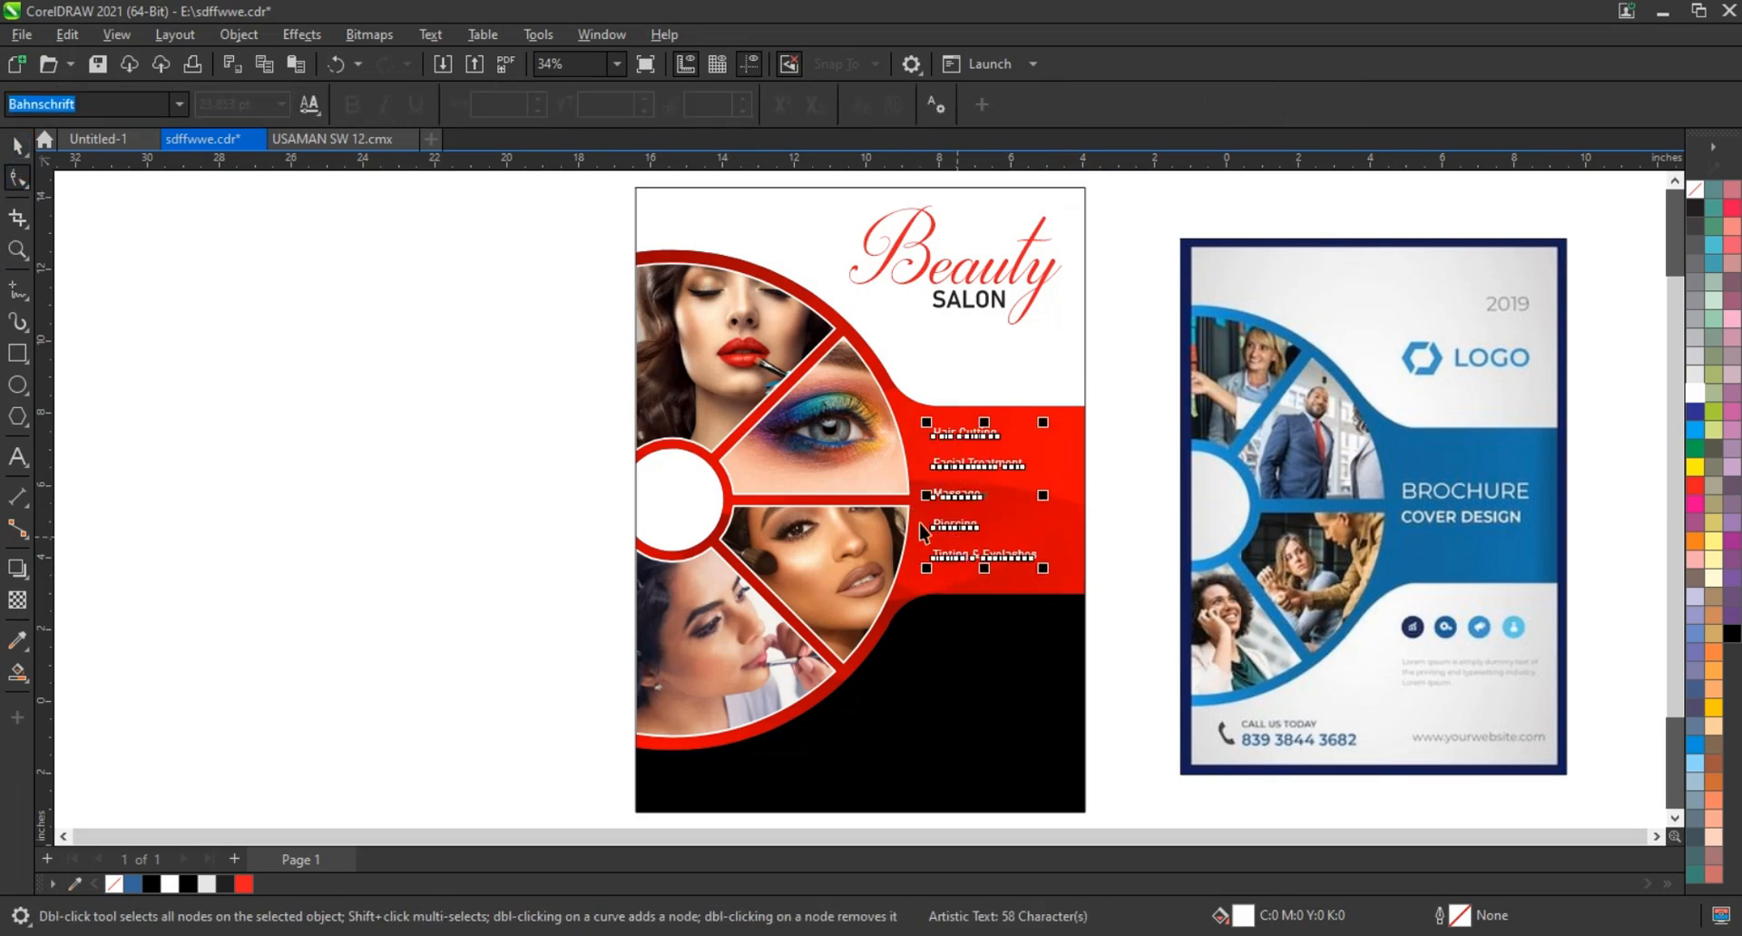
{"action": "left_click_drag", "start_coordinate": [944, 496], "coordinate": [945, 504]}
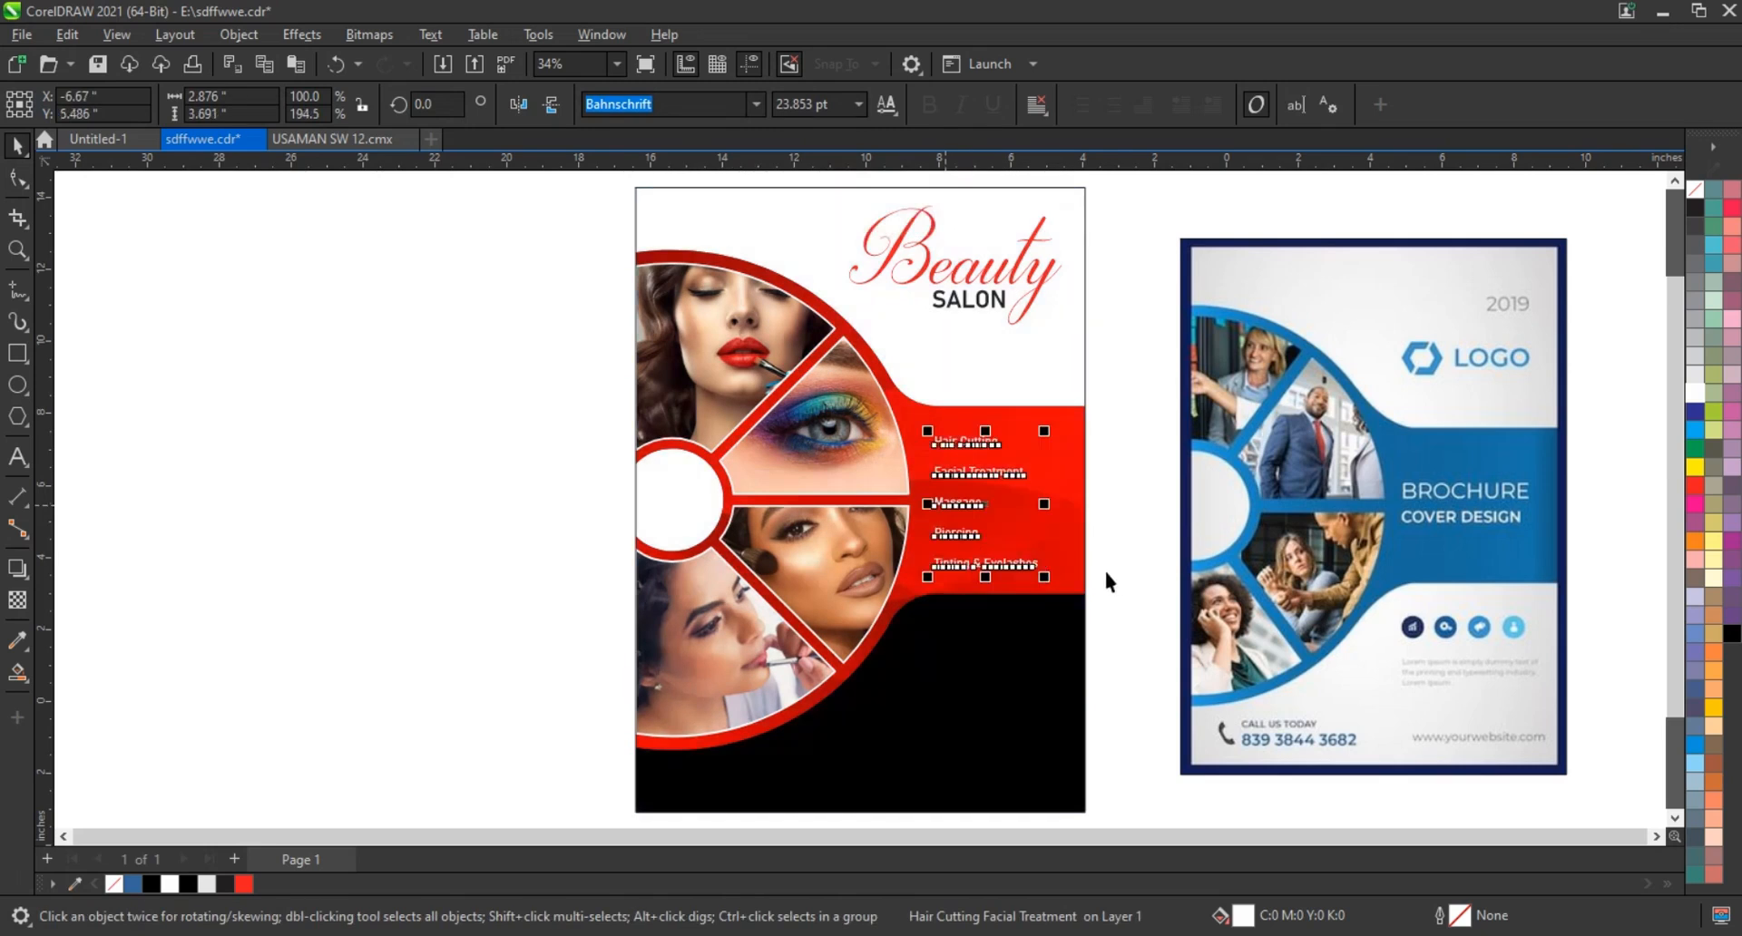
{"action": "left_click", "coordinate": [1117, 576]}
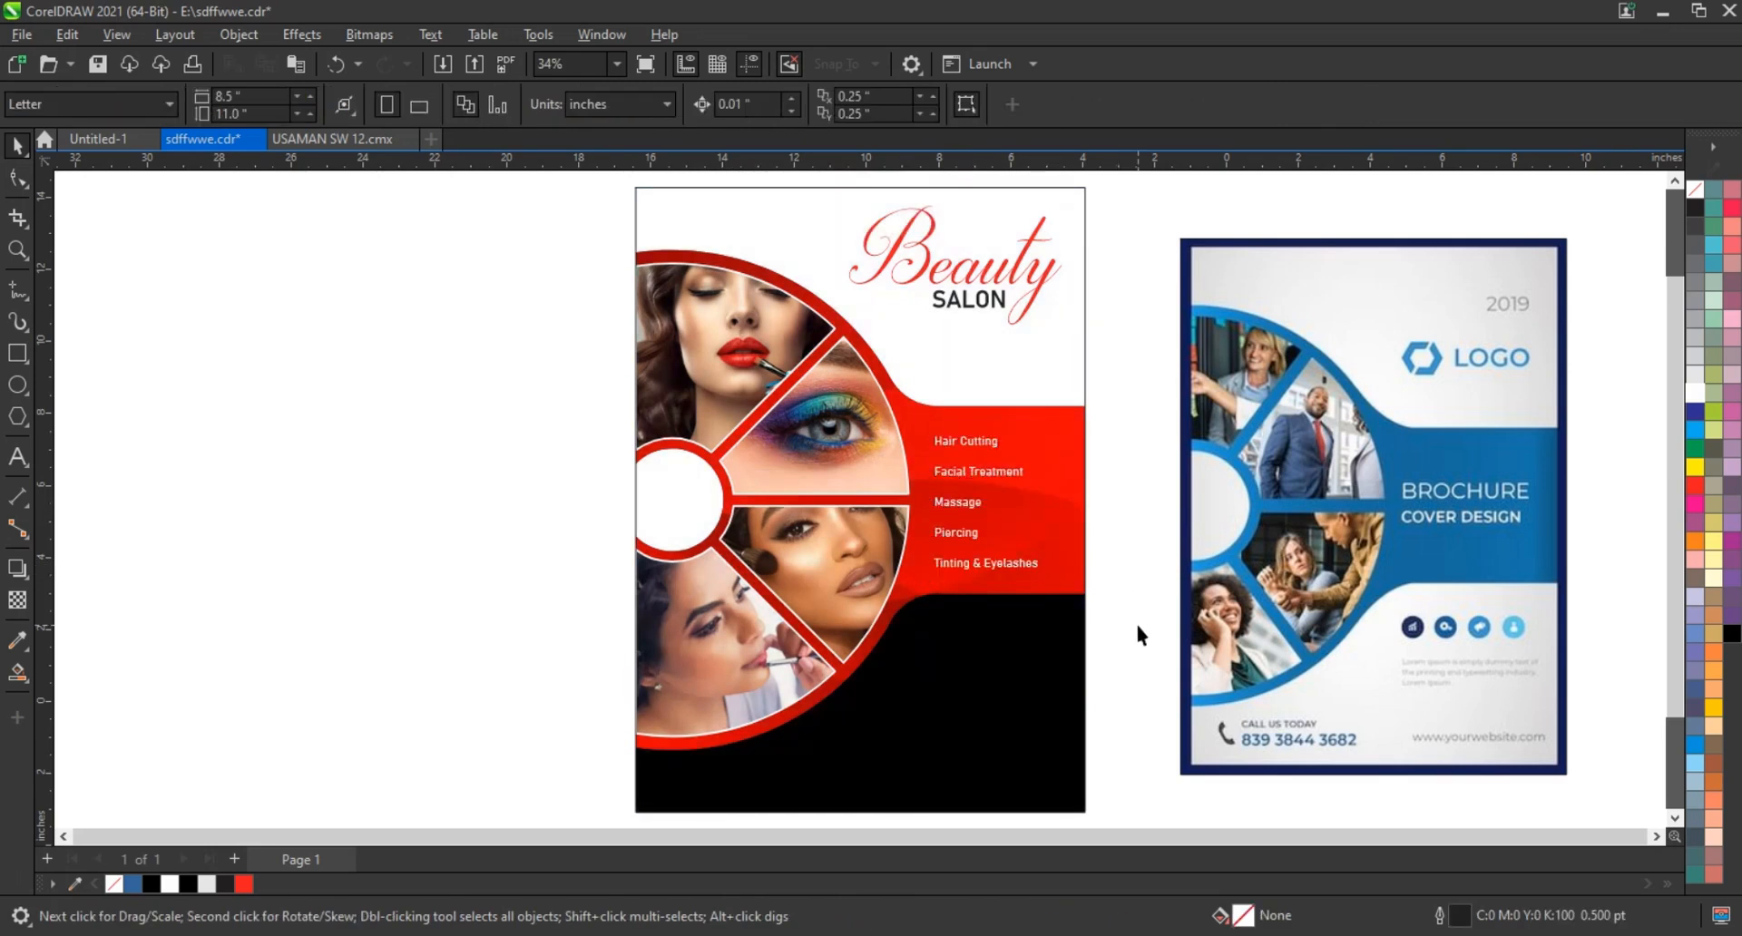
- Shift the Beauty Salon title slightly down and toward the cover's right edge, and scale it up to about 6.3 by 3.5 inches
{"action": "left_click", "coordinate": [17, 250]}
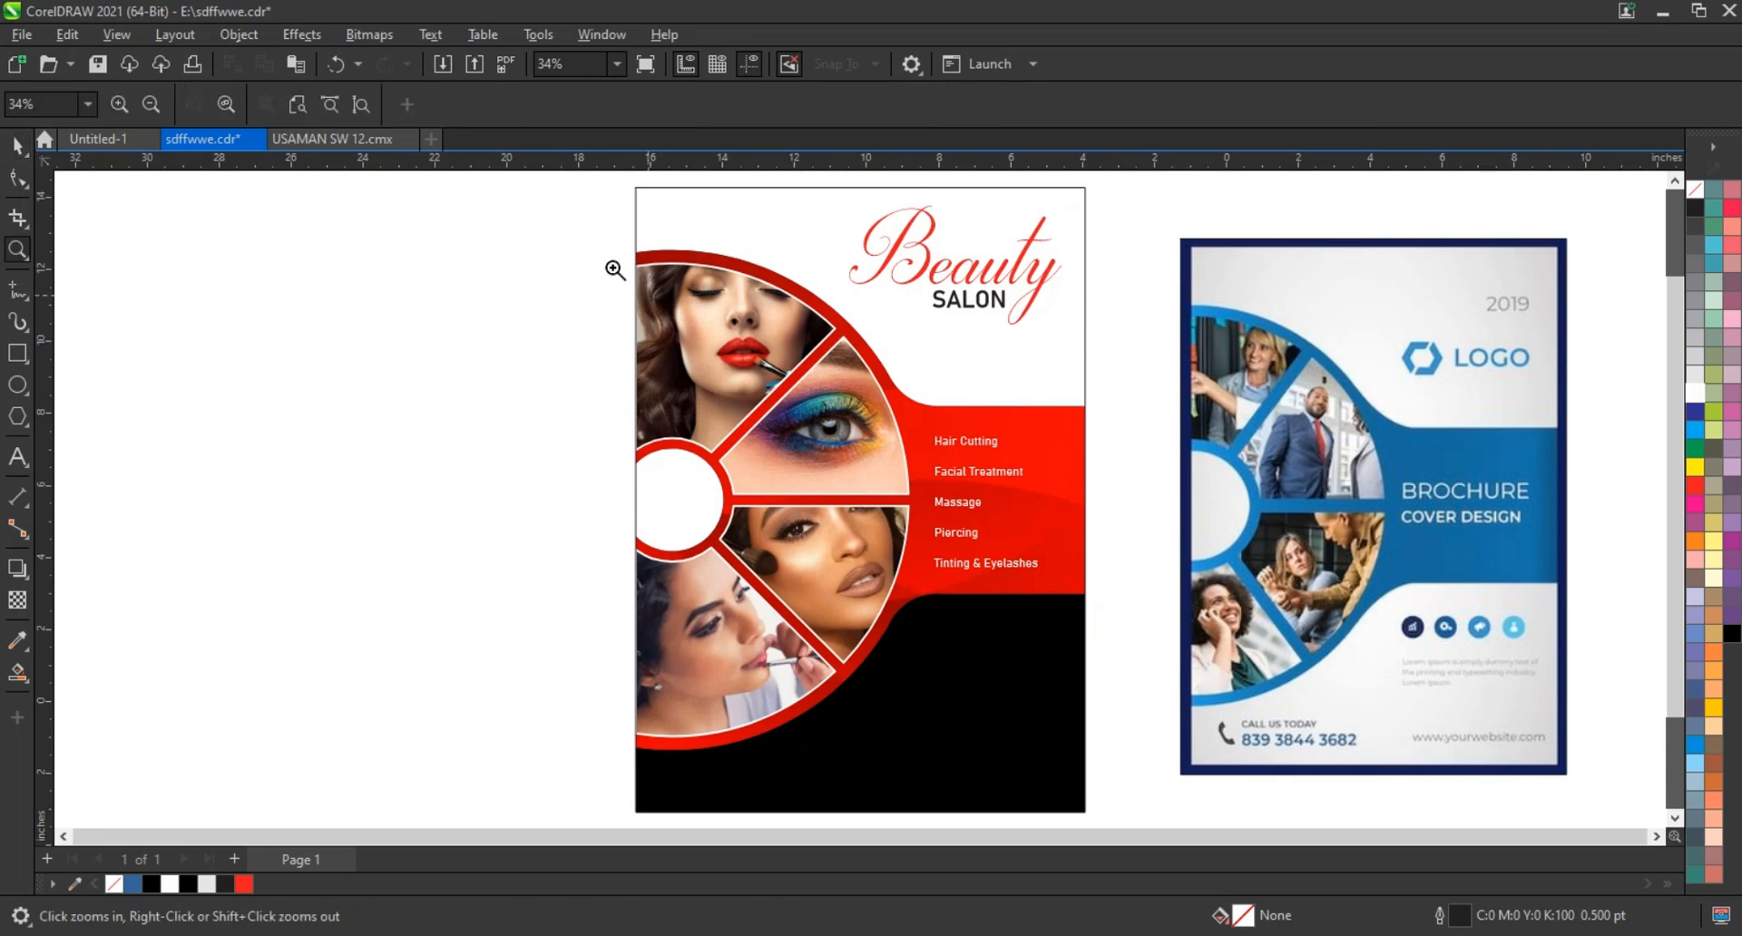
{"action": "left_click_drag", "start_coordinate": [544, 199], "coordinate": [1585, 771]}
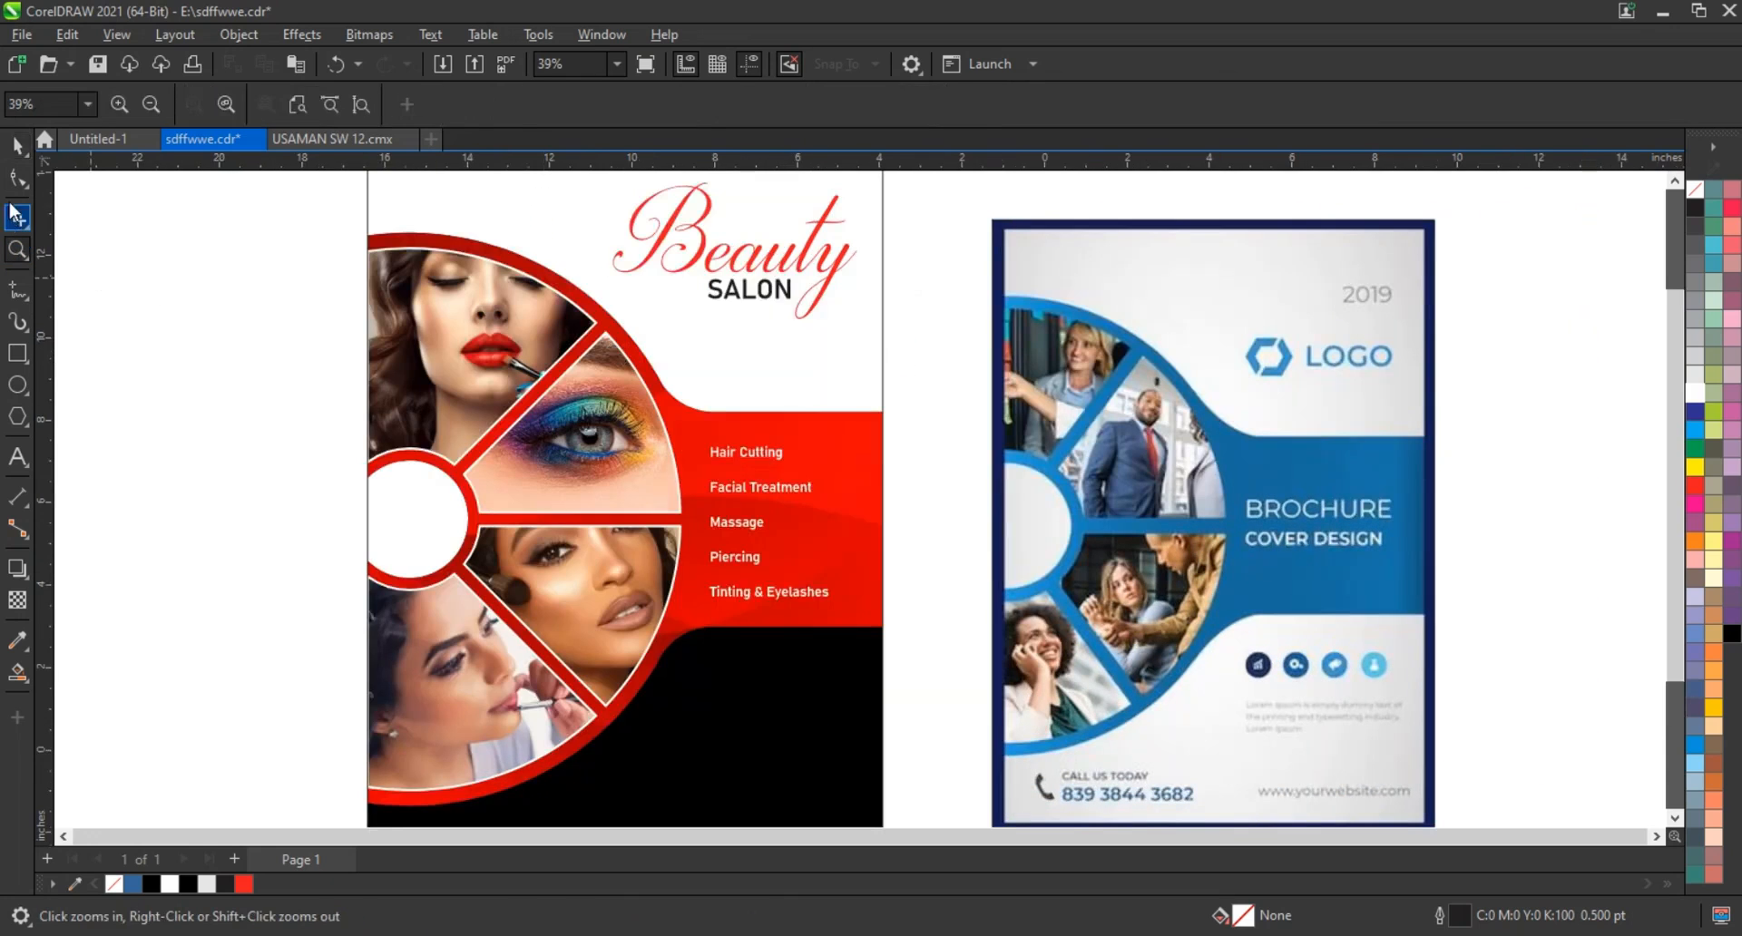
{"action": "key", "text": "space"}
{"action": "left_click_drag", "start_coordinate": [626, 193], "coordinate": [593, 172]}
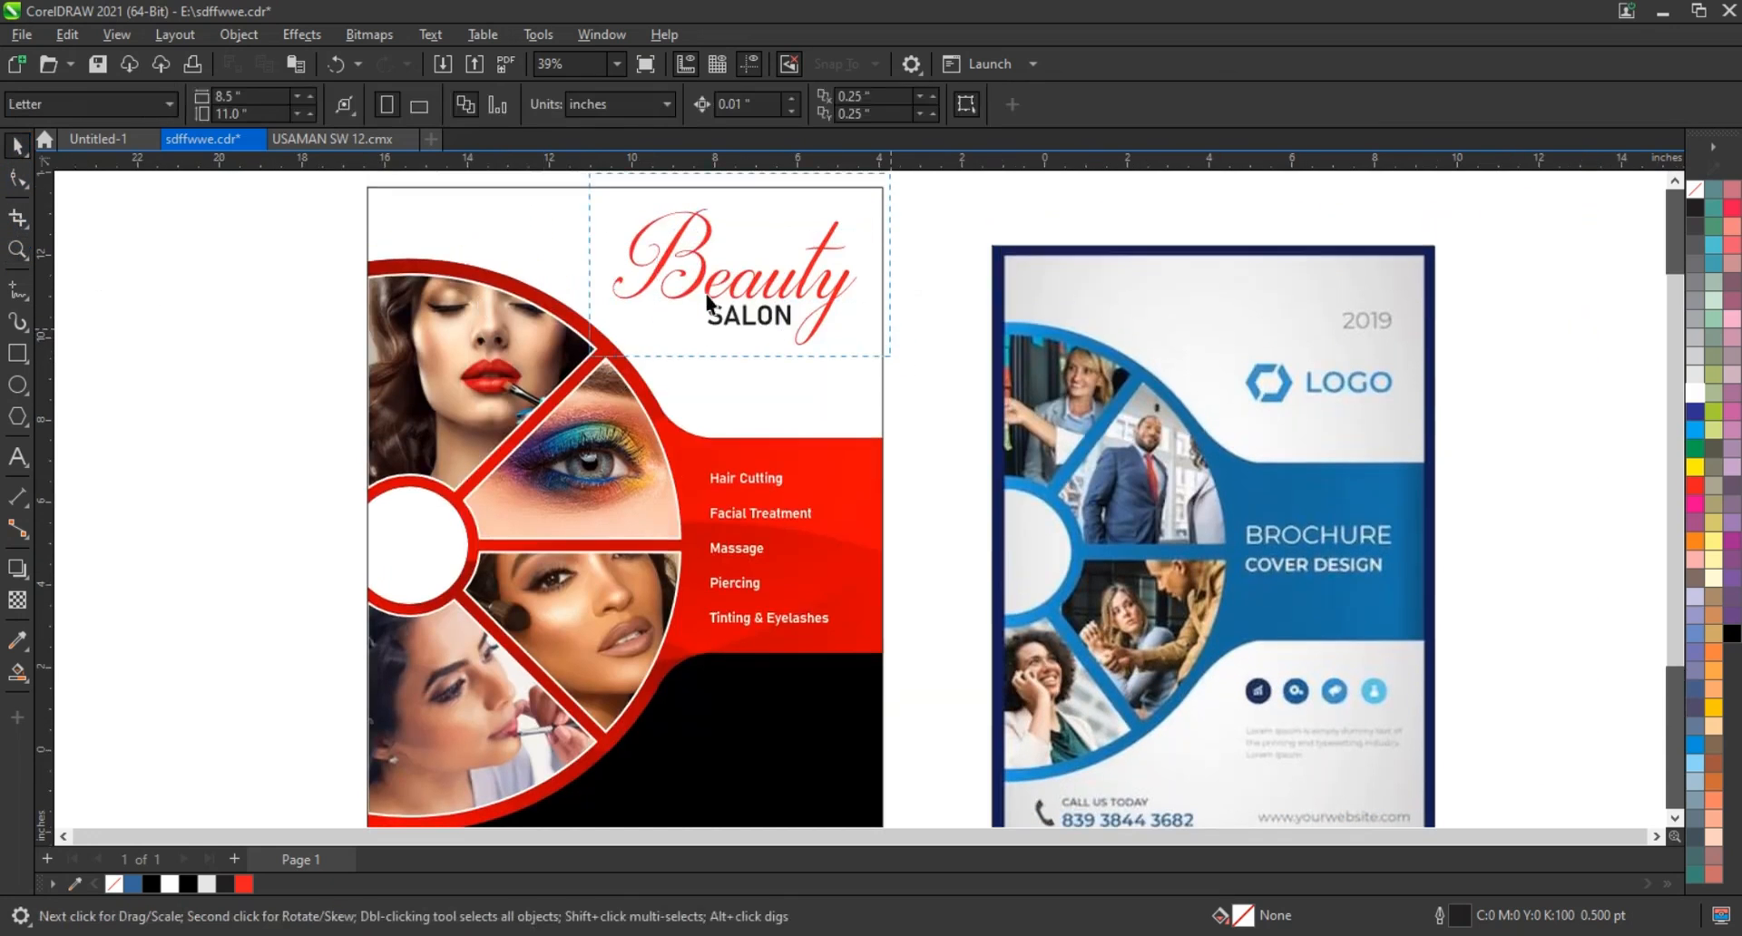
{"action": "left_click", "coordinate": [769, 303]}
{"action": "left_click_drag", "start_coordinate": [926, 207], "coordinate": [572, 327]}
{"action": "left_click_drag", "start_coordinate": [740, 334], "coordinate": [751, 352]}
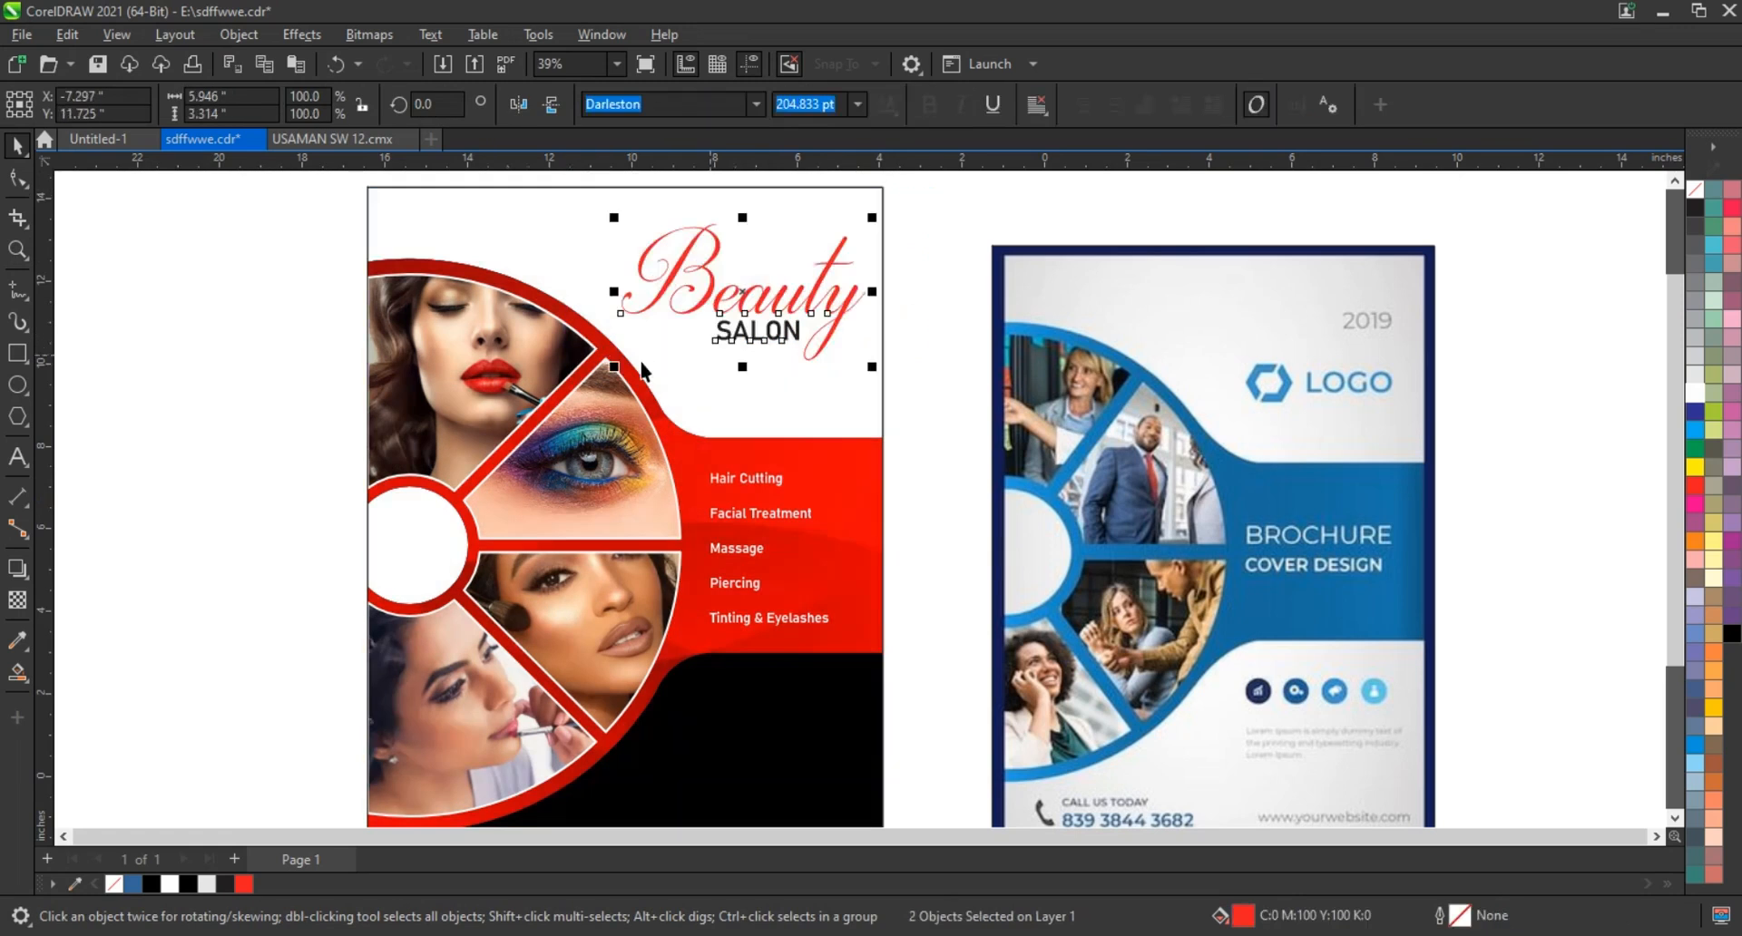
{"action": "left_click_drag", "start_coordinate": [613, 372], "coordinate": [600, 380]}
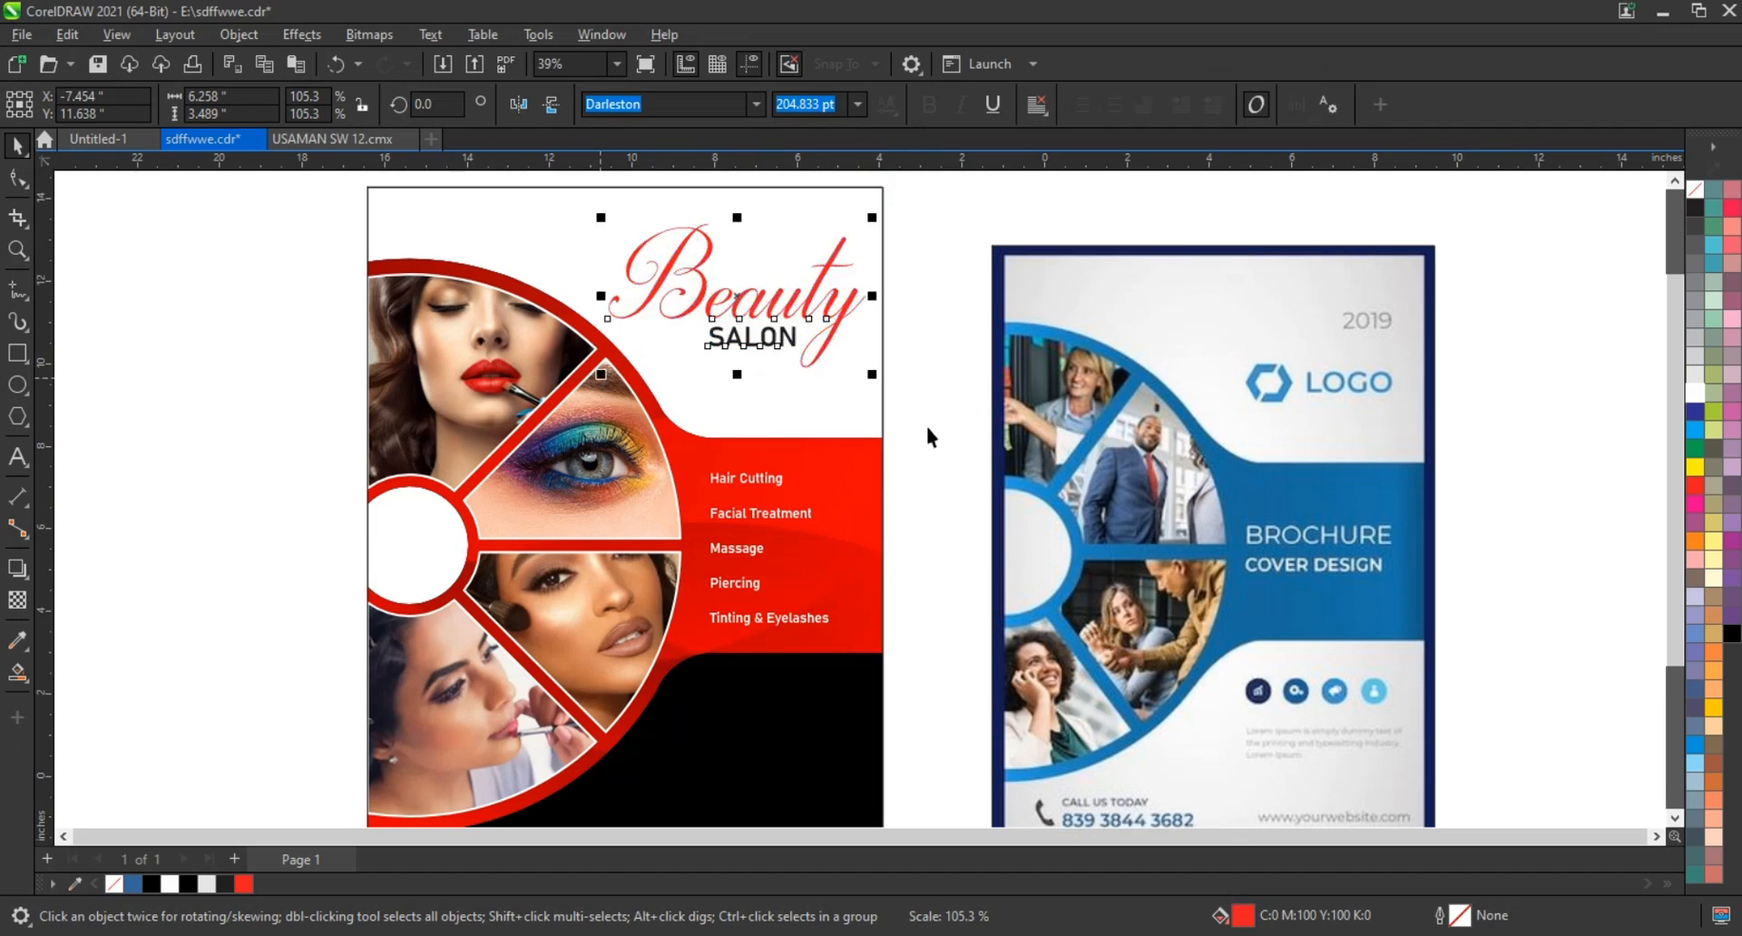
{"action": "key", "text": "Escape"}
{"action": "scroll", "coordinate": [902, 488], "scroll_direction": "down", "scroll_amount": 1}
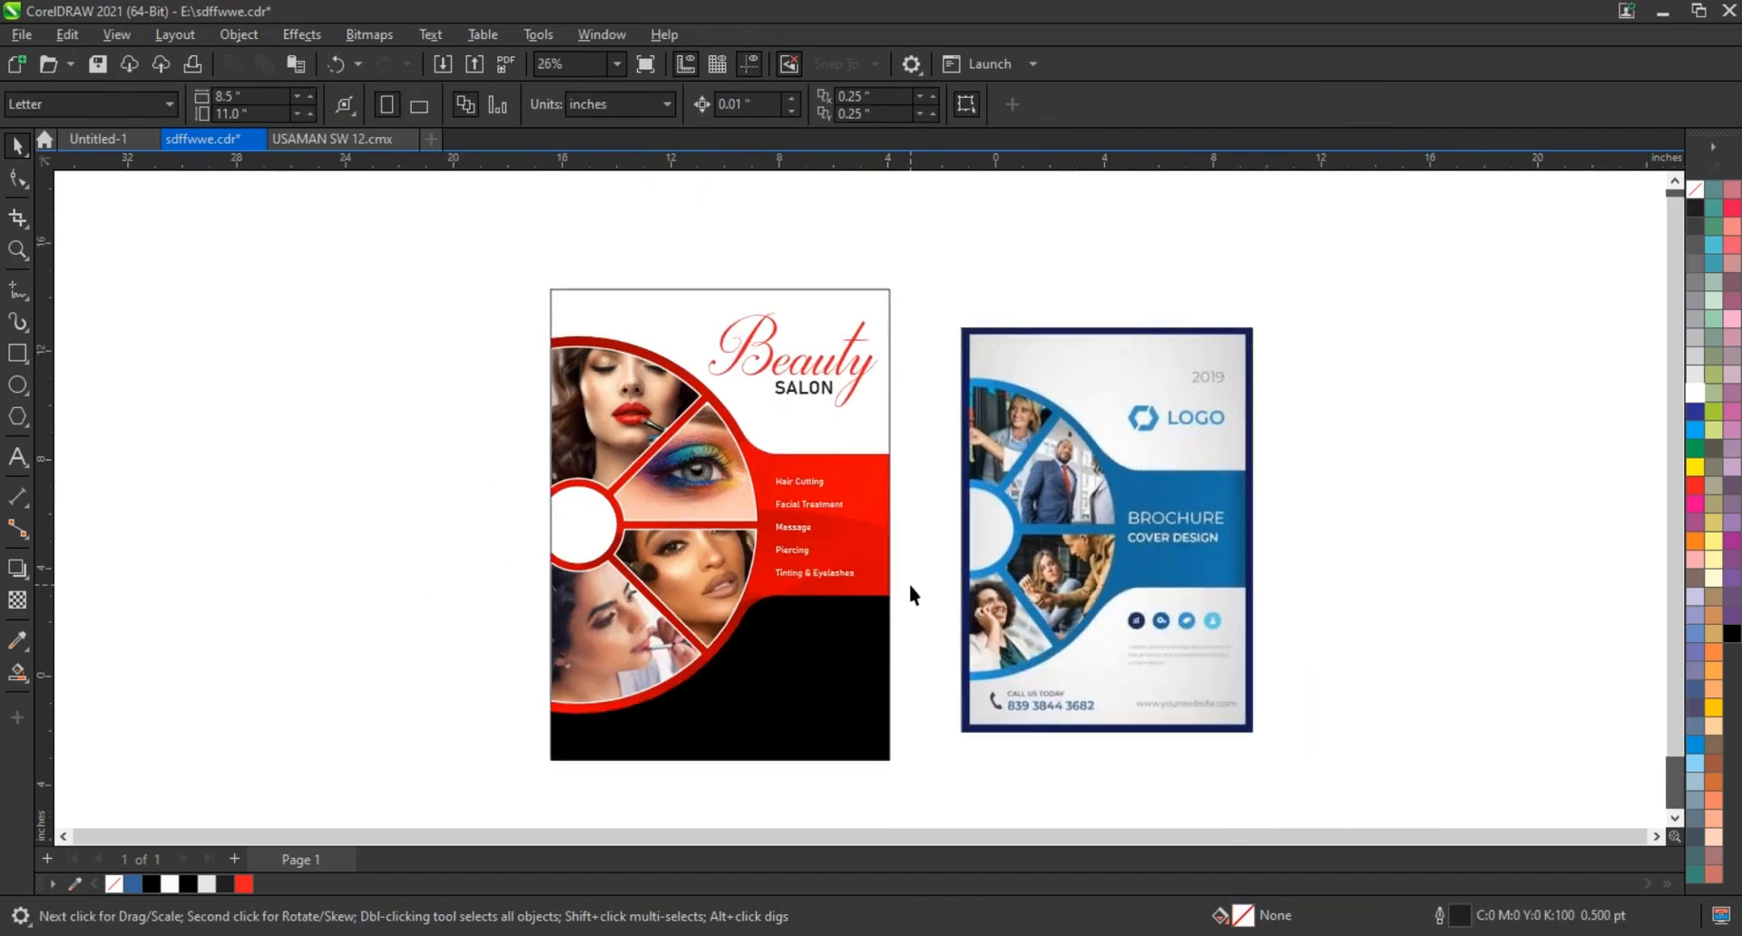